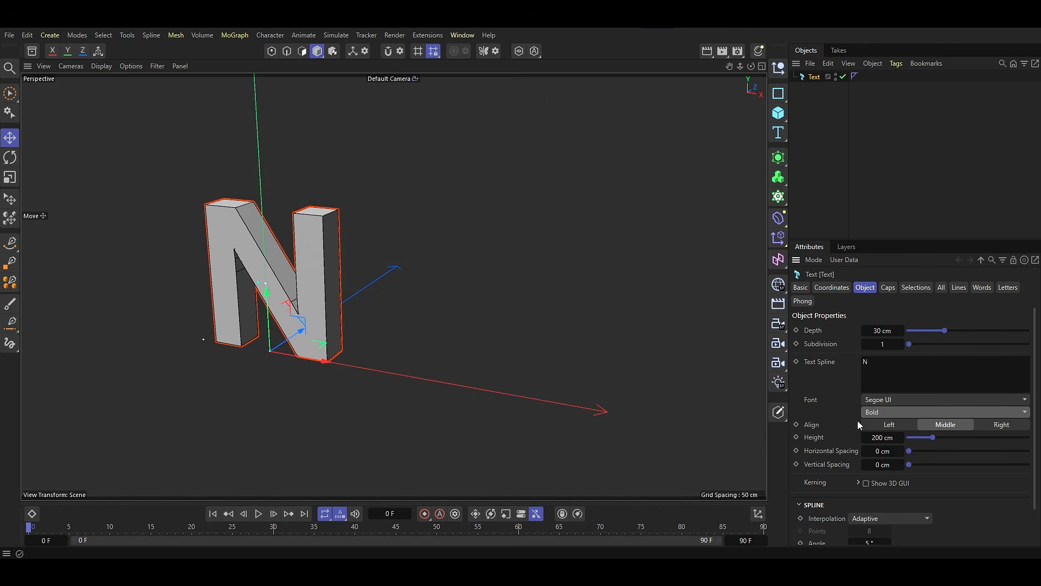
Add a Connect generator as the parent of the Text object.
click(544, 374)
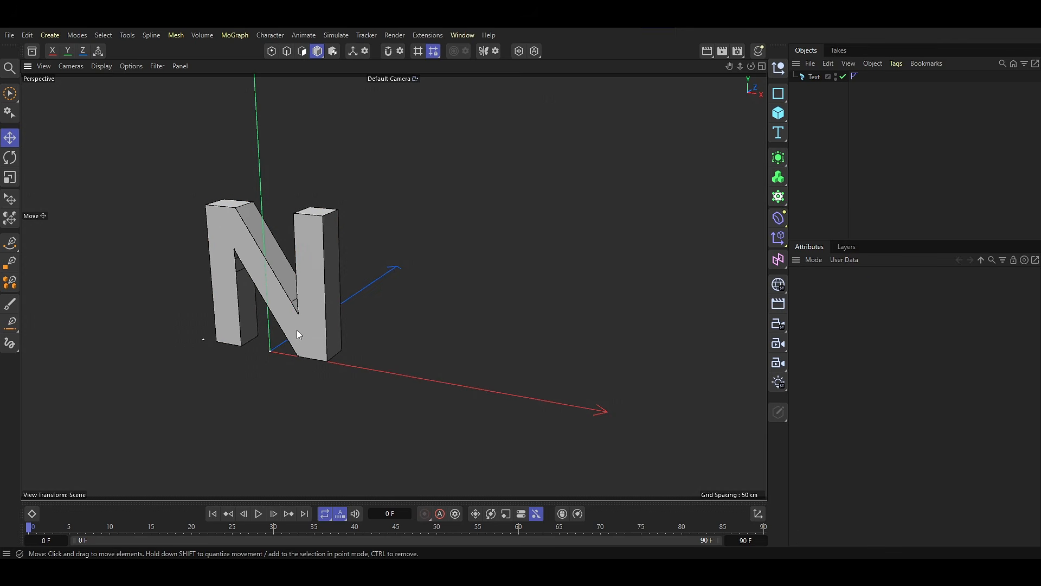
alt+drag(297, 329, 325, 331)
alt+middle_drag(323, 327, 352, 323)
alt+right_drag(352, 323, 376, 321)
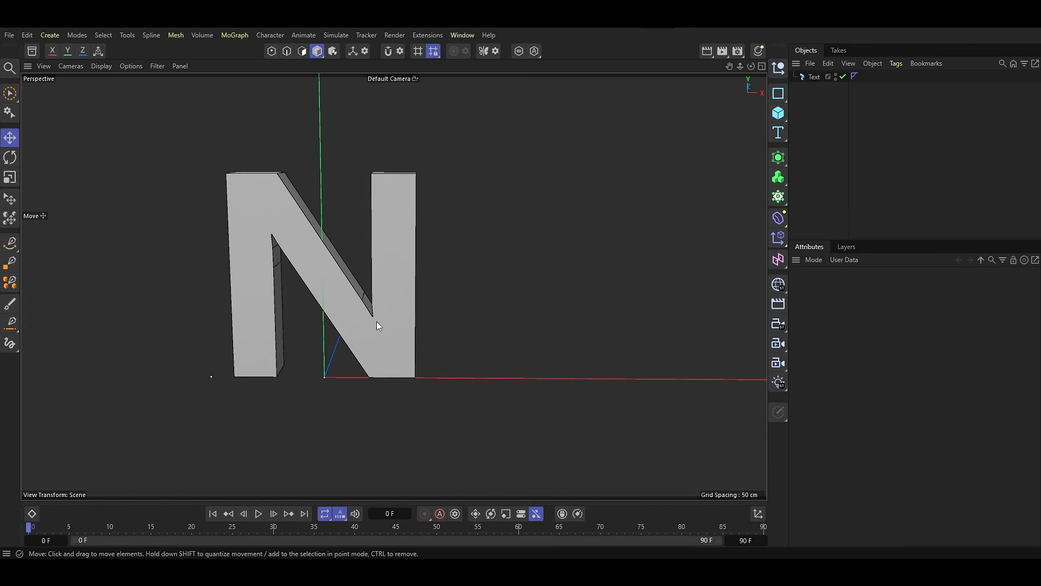
click(812, 76)
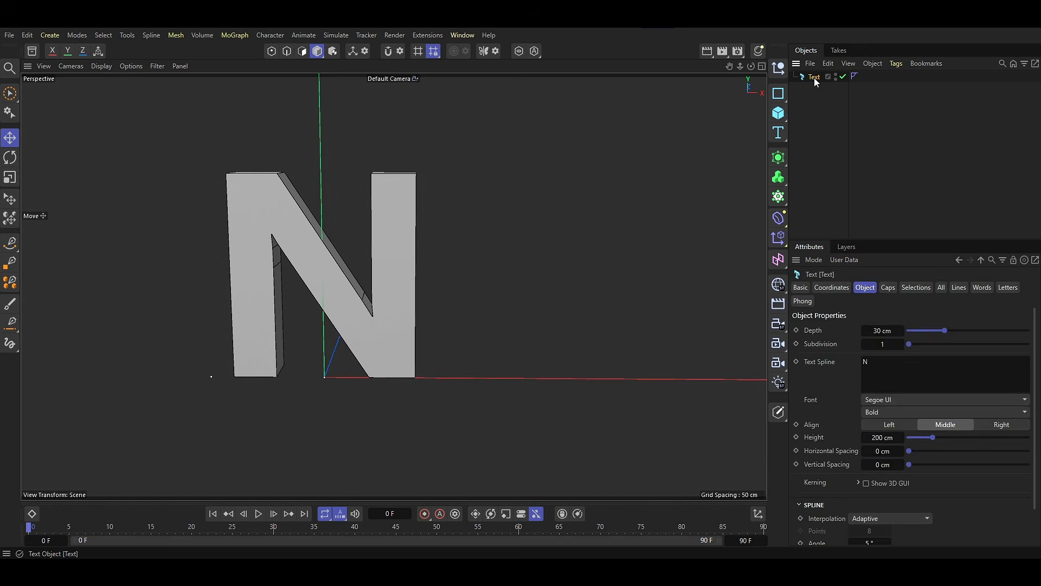
click(781, 161)
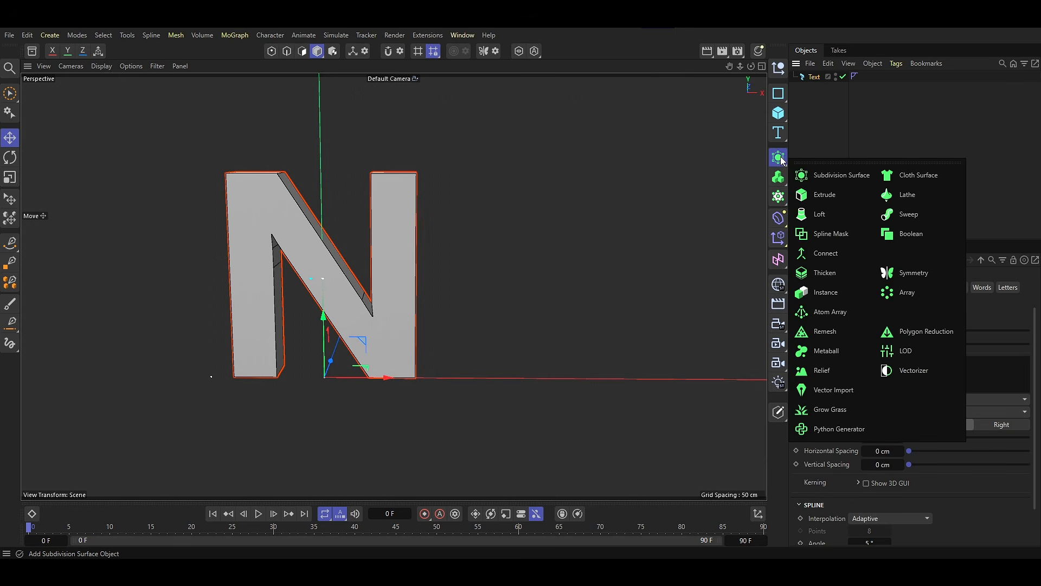
alt+click(826, 249)
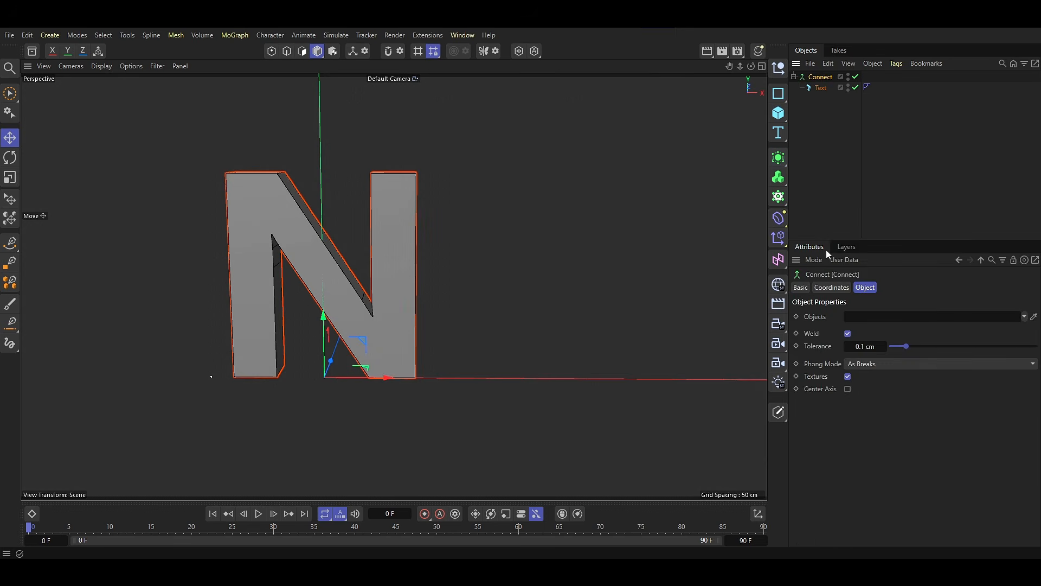
Rename the Connect object to Mesh, turn off its Weld option and collapse its hierarchy.
double_click(820, 79)
key(Caps_Lock)
text(MNesh)
key(Return)
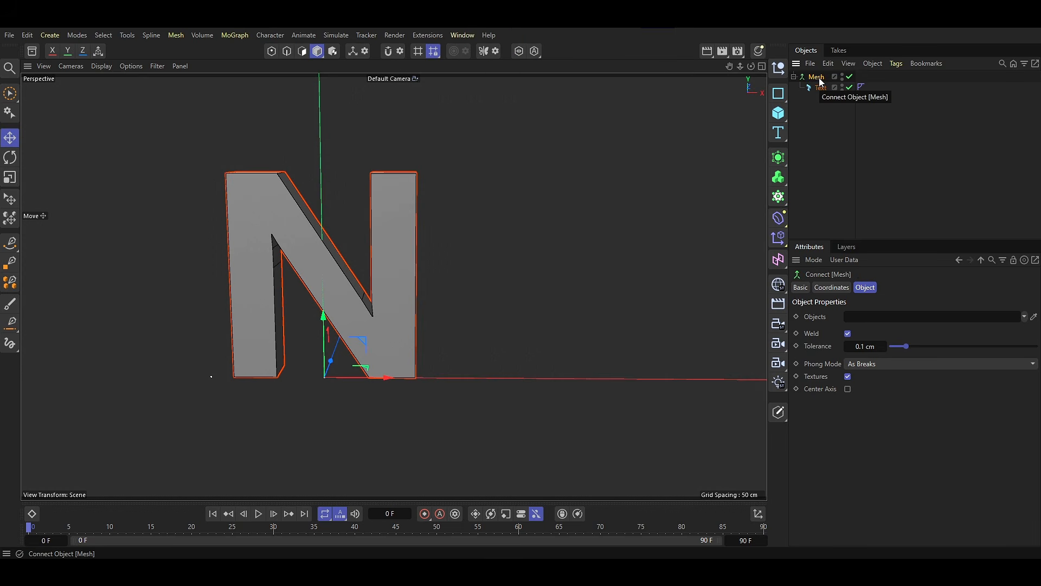
click(848, 333)
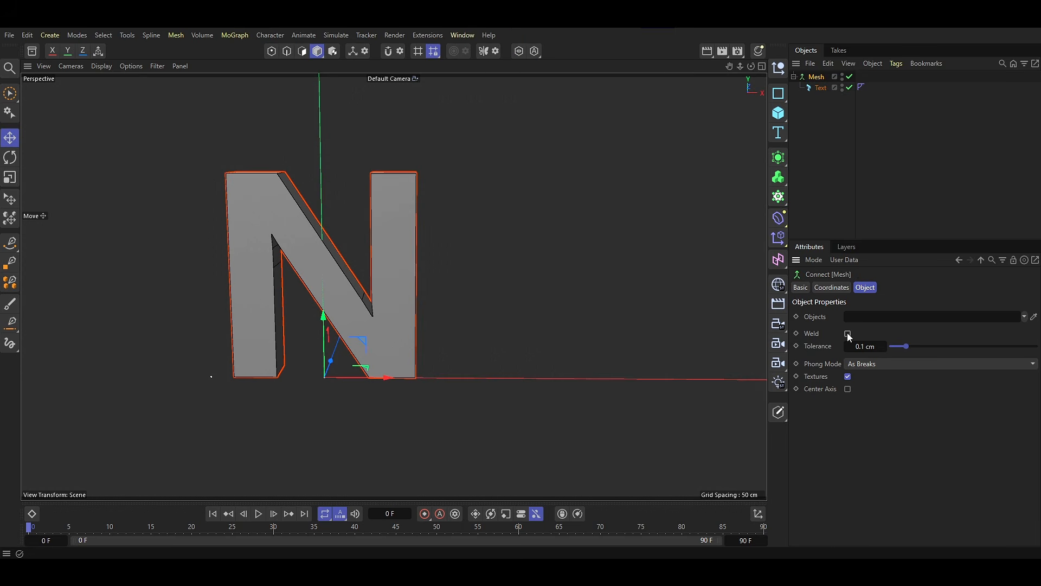
click(794, 77)
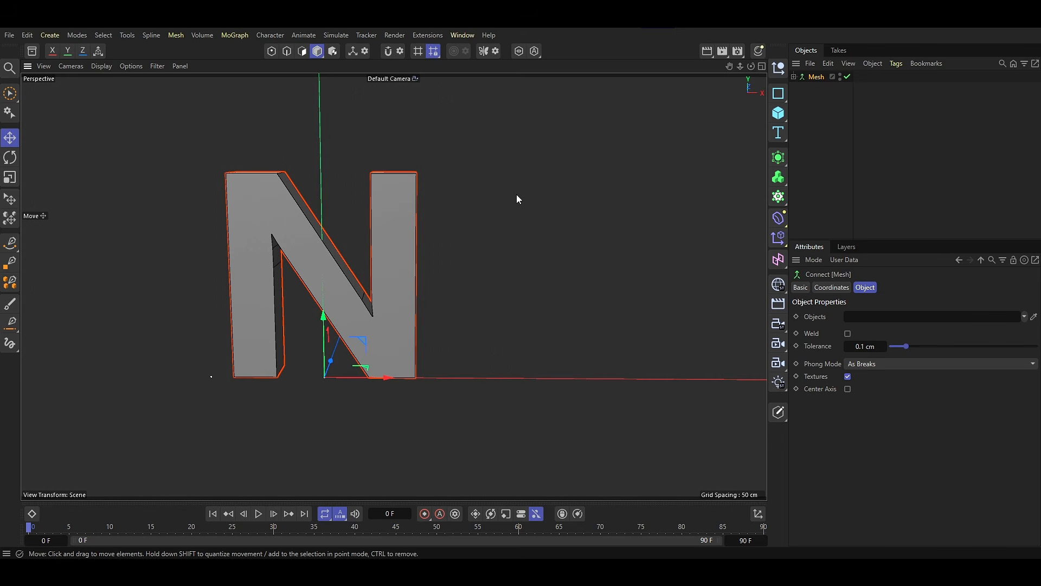
Add a Mesh Emitter that uses the Mesh object and move Mesh above it in the object list.
click(337, 35)
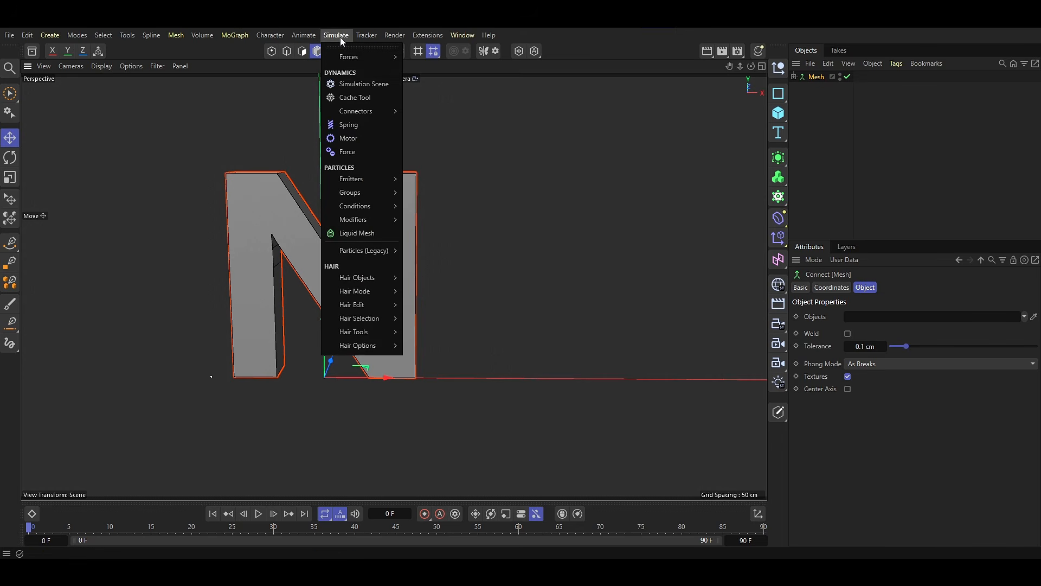
mouse_move(363, 178)
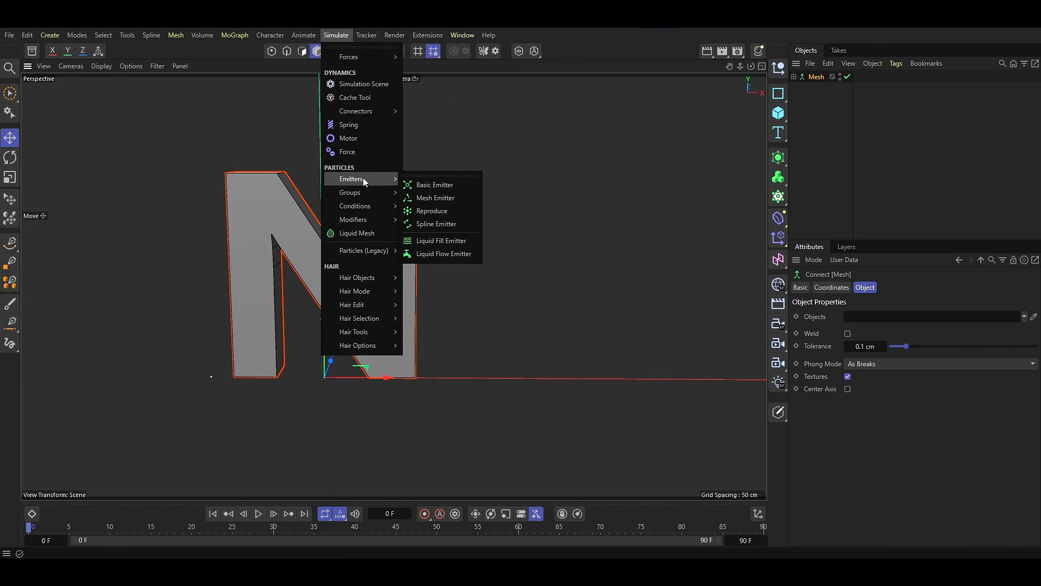
click(425, 197)
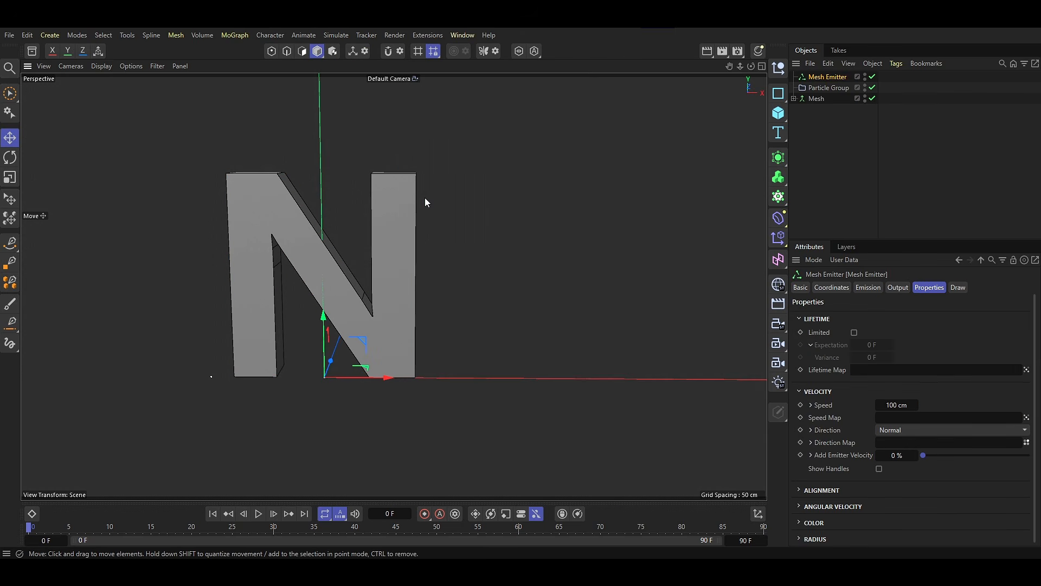
drag(808, 99, 815, 72)
click(815, 116)
click(818, 88)
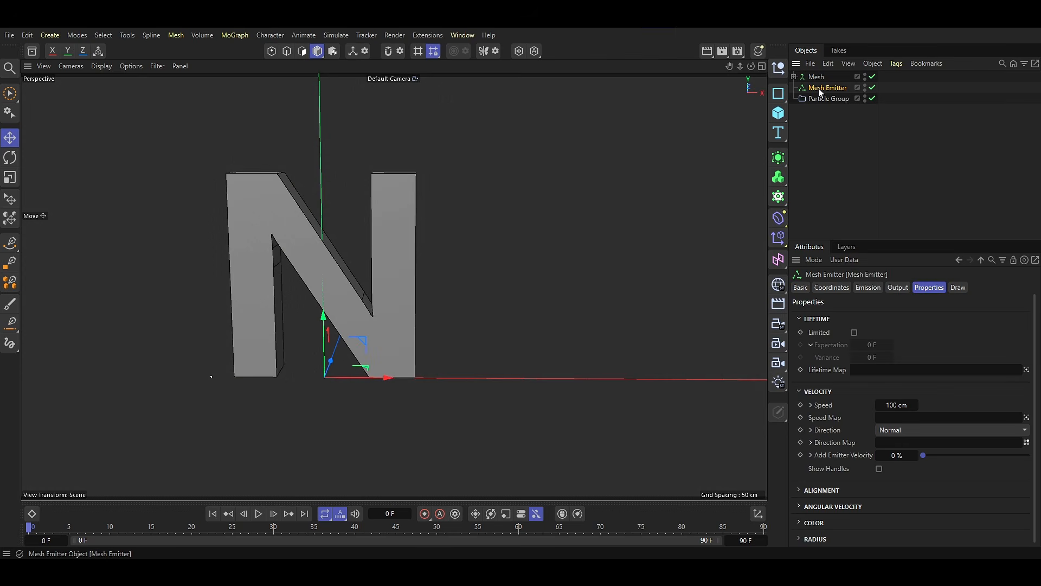
Raise the Mesh Emitter's per-second emission rate.
click(864, 290)
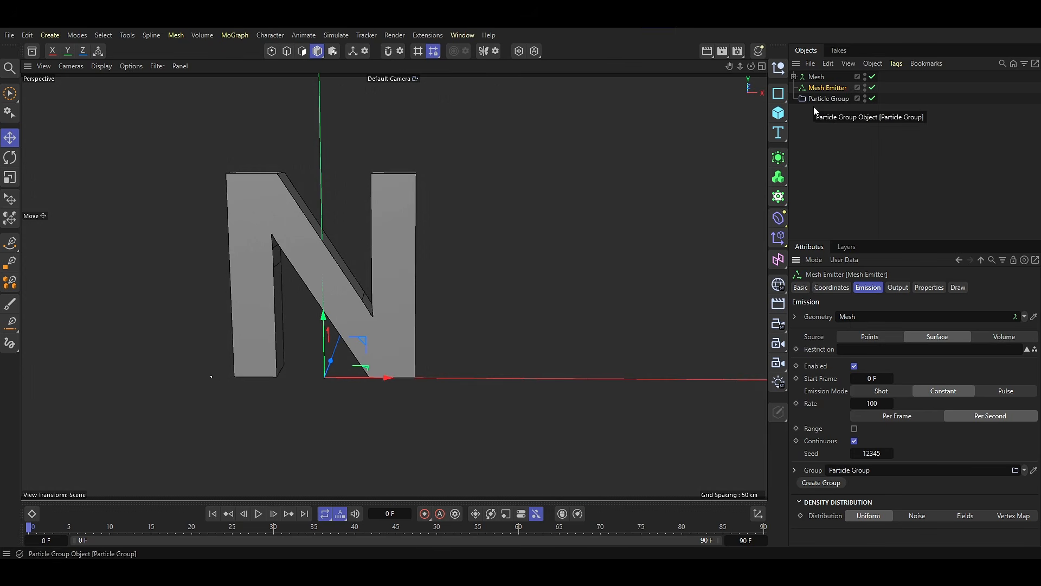
click(865, 404)
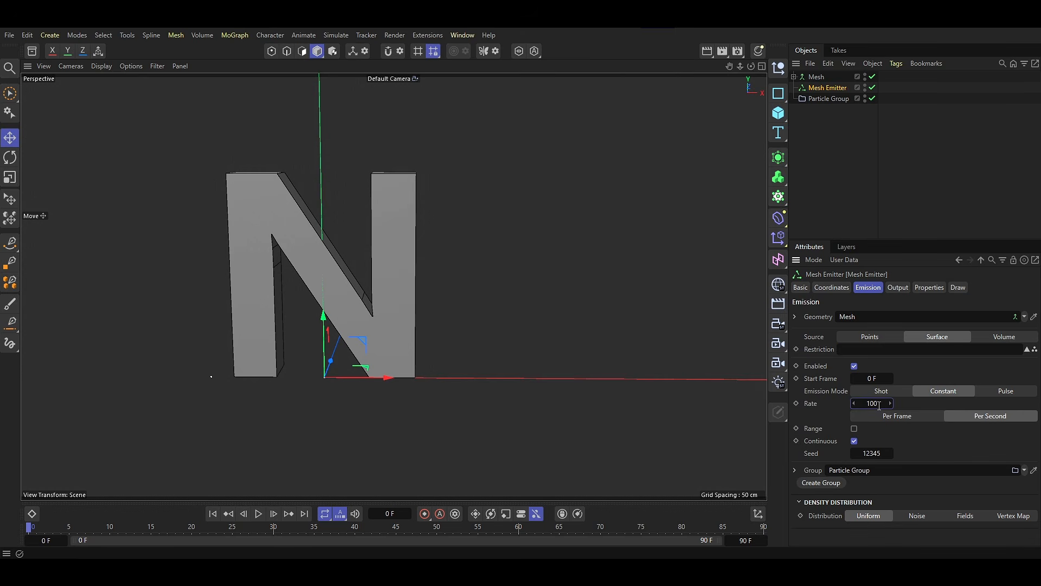
text(00)
key(Return)
Limit the emitted particles' lifetime to an expectation of 80 frames with a variance of 20 frames.
click(929, 288)
click(855, 332)
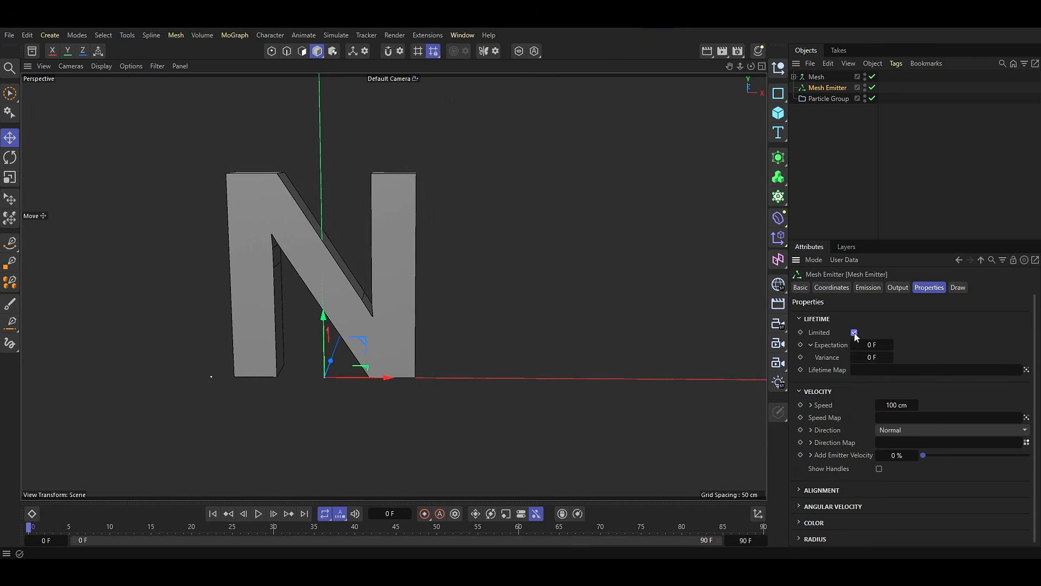
text(80)
key(Tab)
text(20)
key(Return)
Set the Mesh Emitter's particle speed to 0 and deselect the emitter.
double_click(895, 405)
text(0)
key(Return)
click(840, 190)
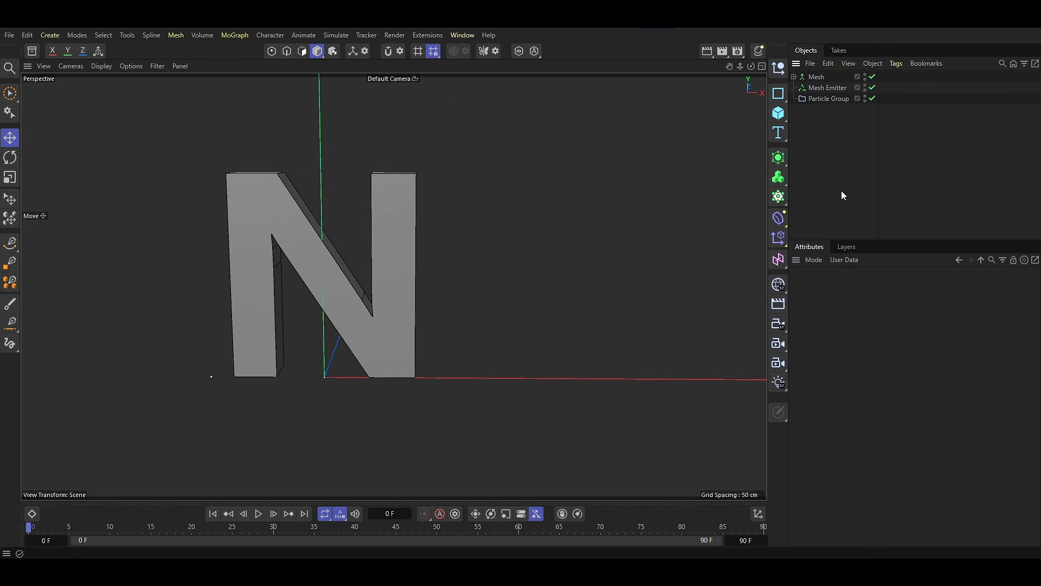
Play the simulation to examine the particles emitted on the letter, then rewind to the first frame.
click(258, 514)
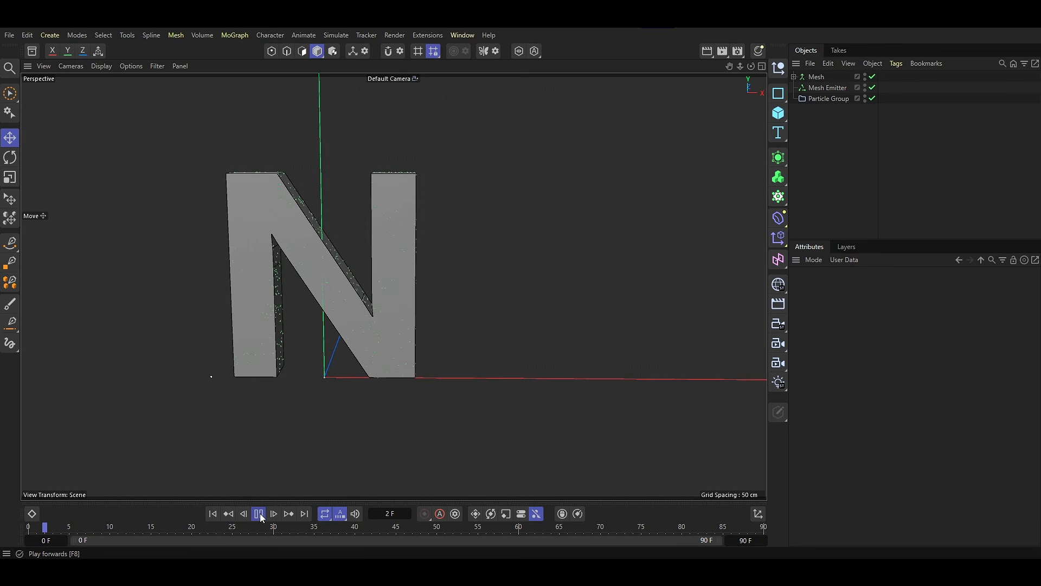
click(260, 514)
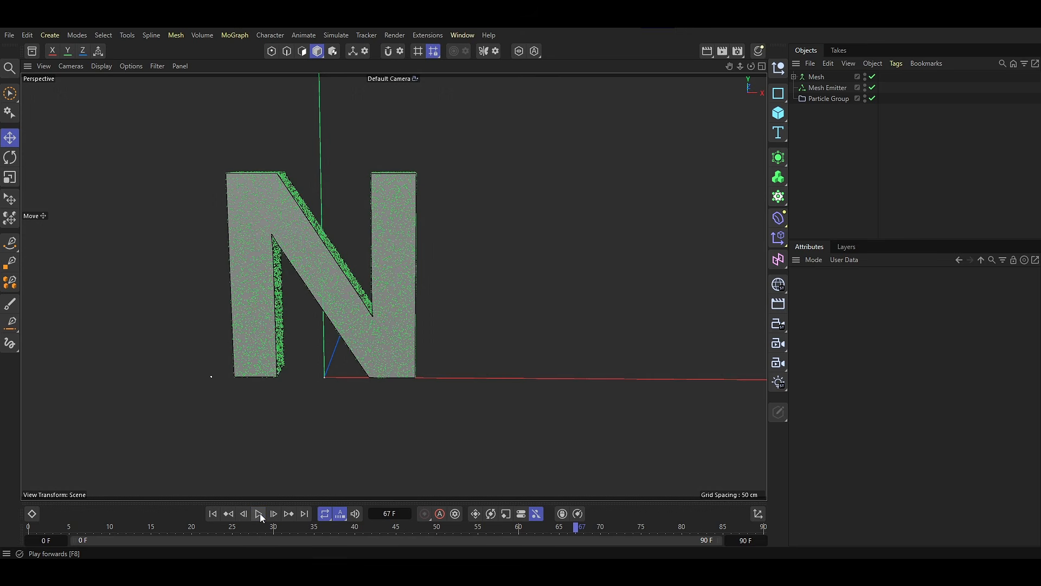
alt+drag(352, 298, 316, 328)
click(213, 513)
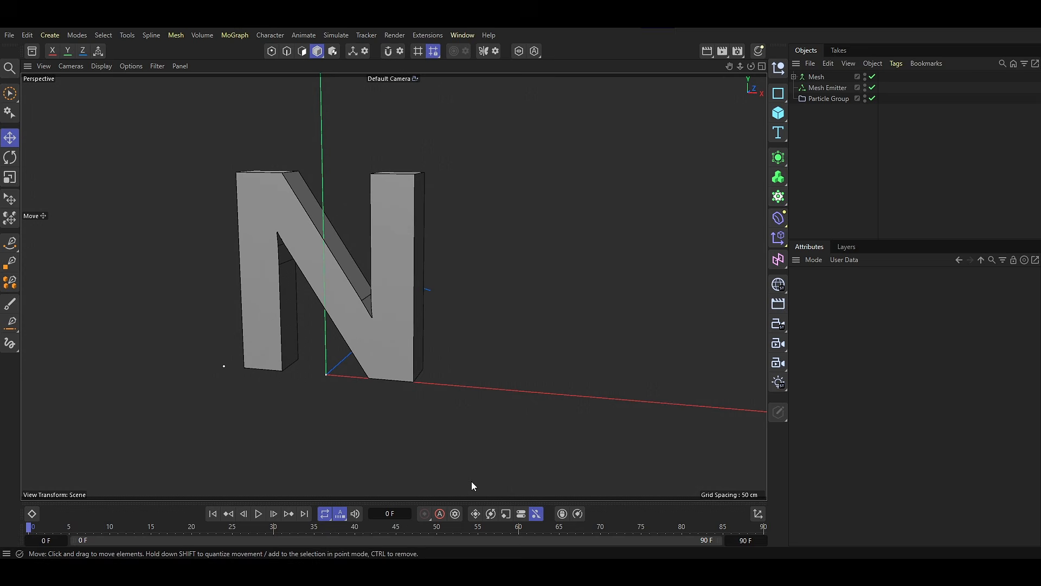
Extend the project's end time to 555 frames.
click(746, 540)
text(555)
key(Return)
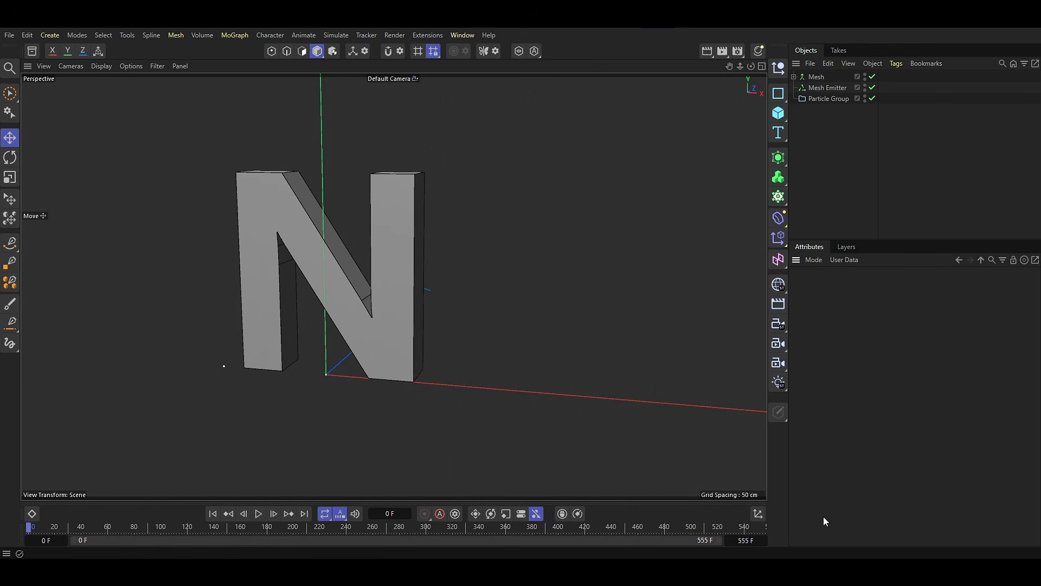
Turn on Draw Radius for the Particle Group and set its draw size to 0.001.
click(821, 100)
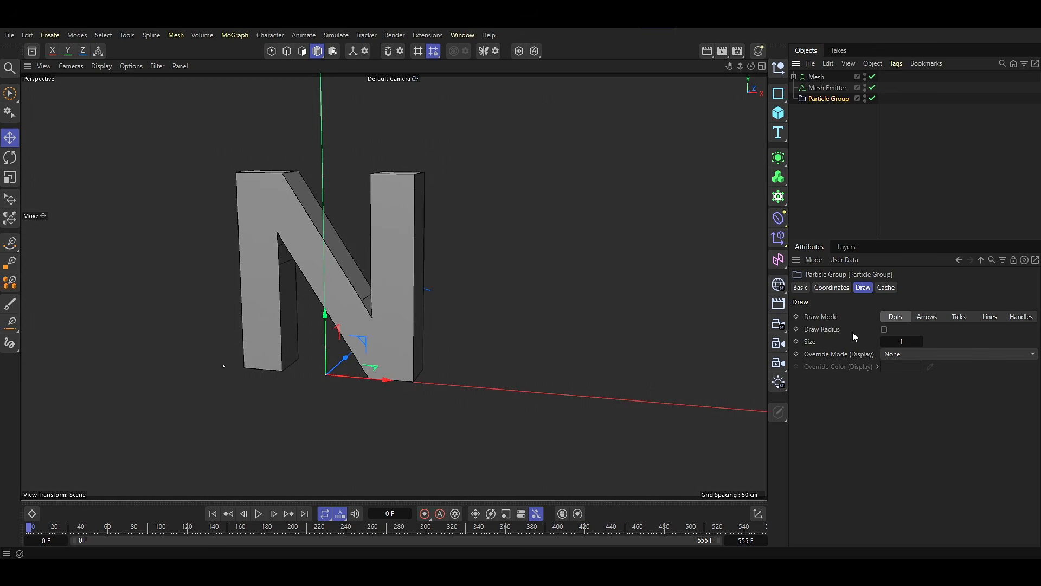
click(884, 330)
double_click(893, 341)
text(0.001)
click(327, 470)
Play the simulation with the Mesh object hidden to examine the particles, rewind it and show Mesh again.
click(258, 513)
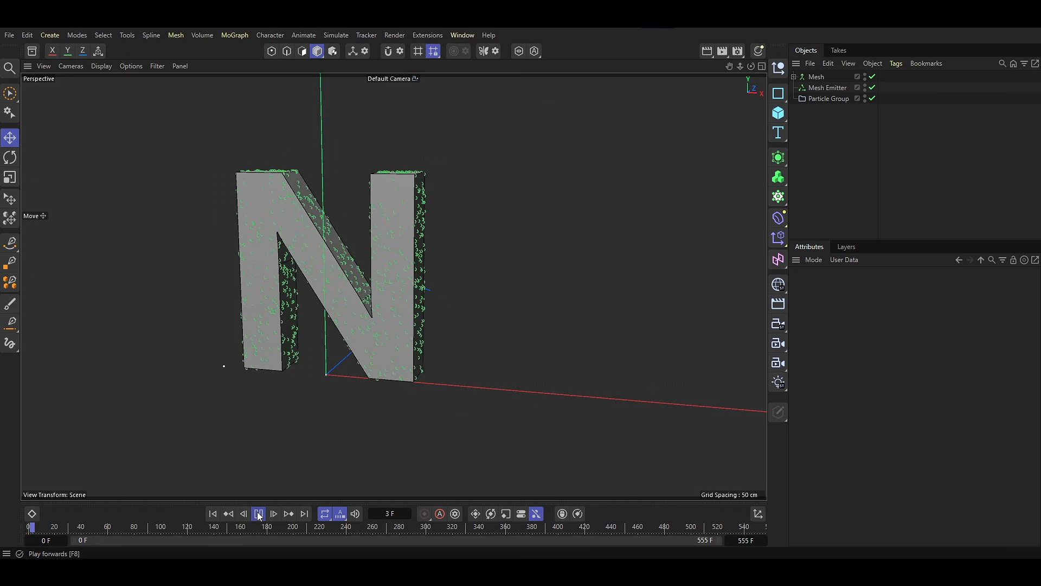
double_click(866, 73)
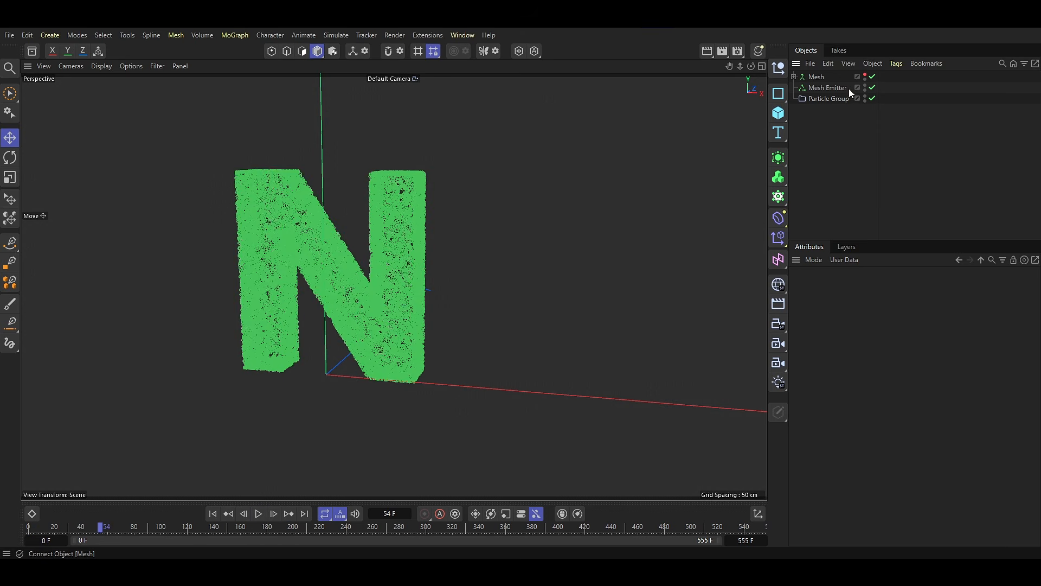
mouse_move(447, 265)
alt+mouse_down()
mouse_move(528, 265)
mouse_move(446, 265)
mouse_move(465, 267)
alt+mouse_up()
key(shift+f)
click(866, 76)
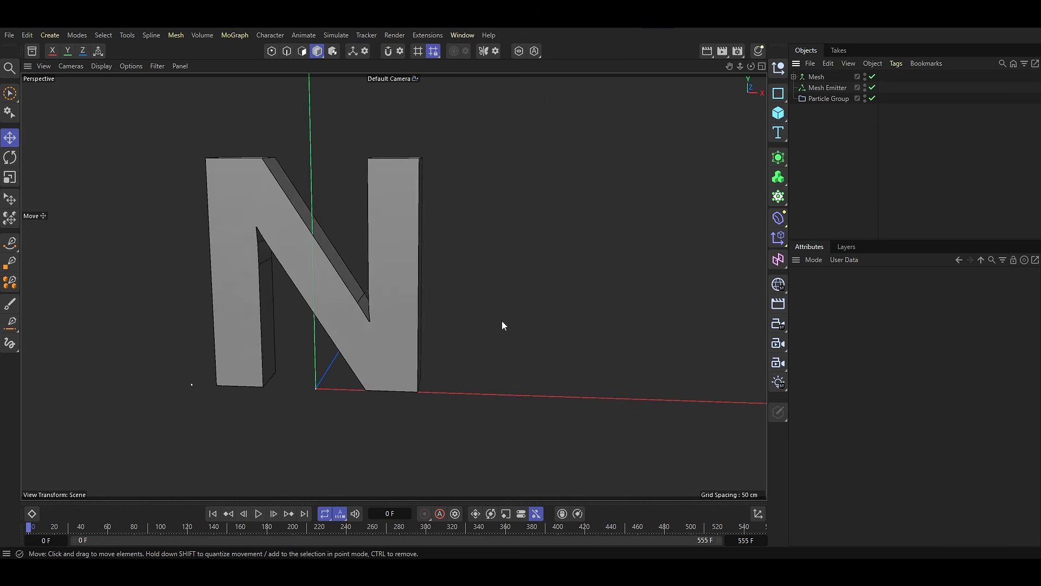
Add a Particle Node Modifier and make it a child of the Particle Group.
alt+drag(502, 324, 424, 343)
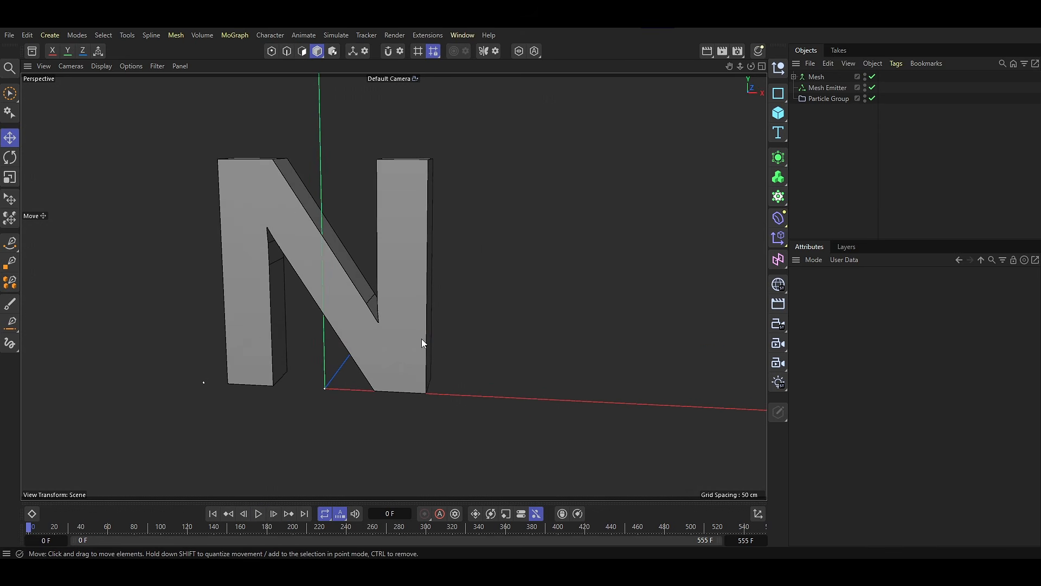
click(343, 36)
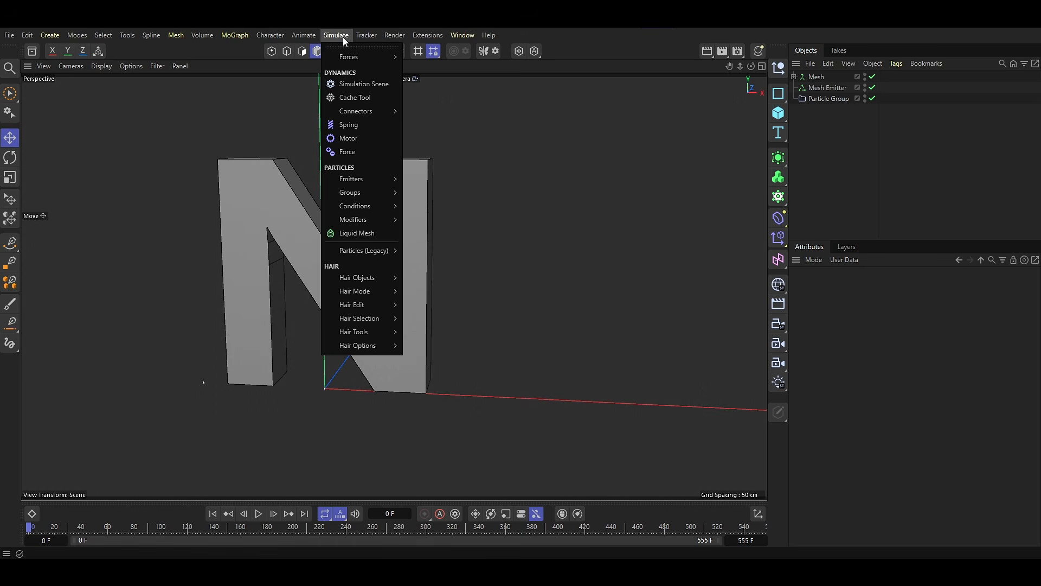
mouse_move(382, 220)
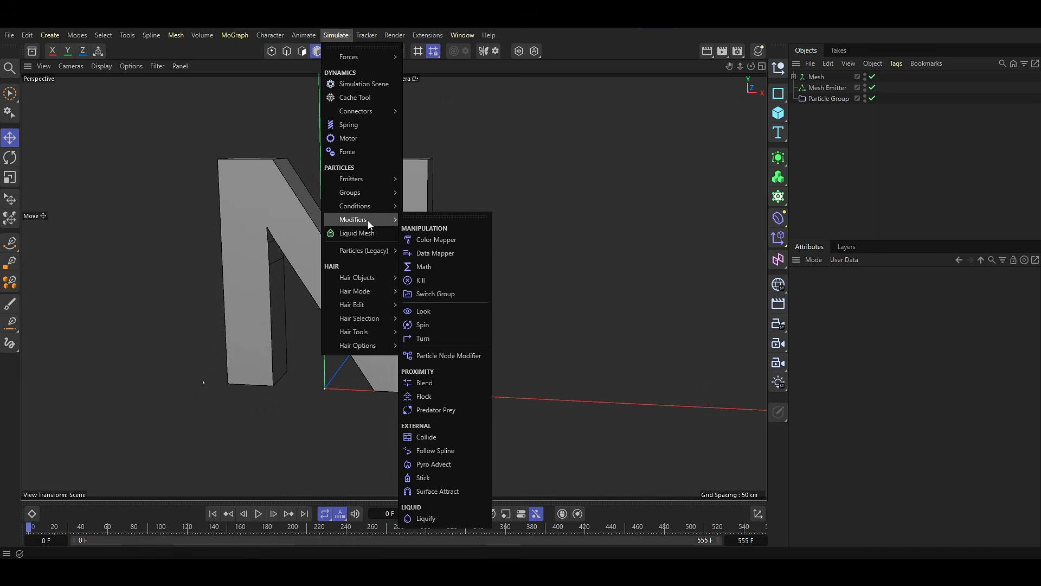
click(447, 356)
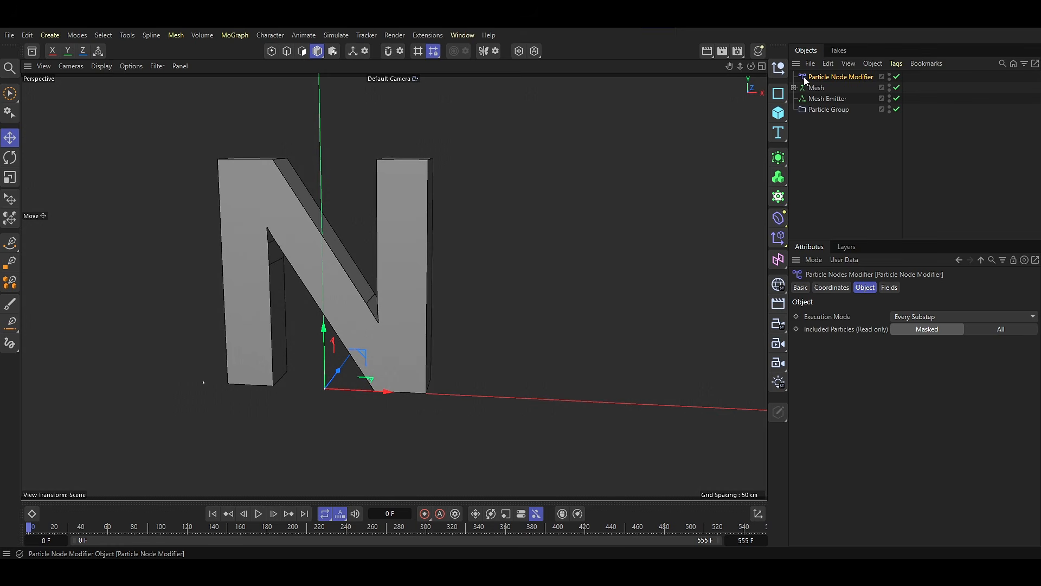
drag(805, 80, 813, 111)
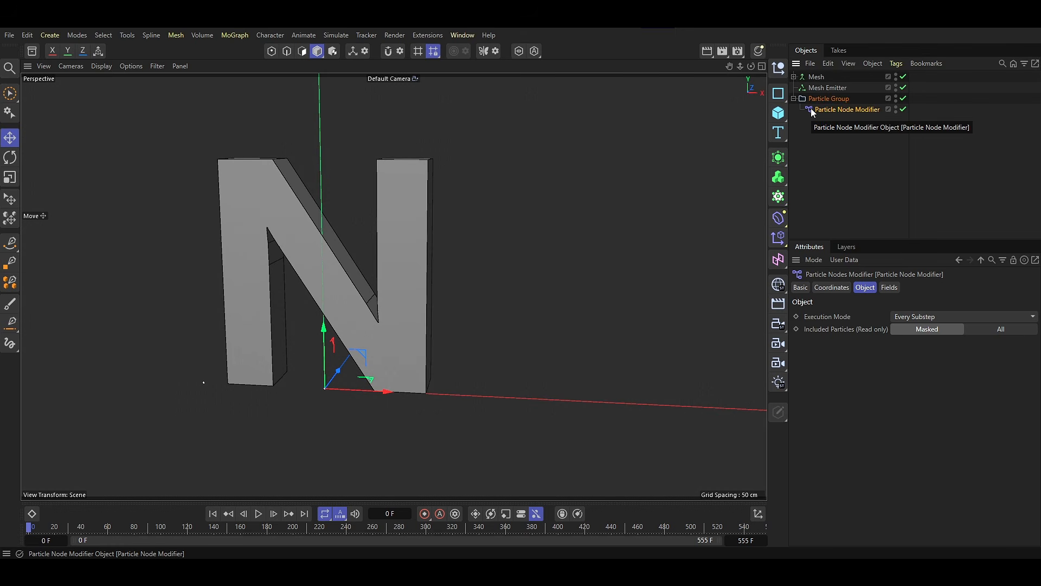
Add a Random Field to the Particle Node Modifier and enable the field's Viewplane Preview.
click(890, 288)
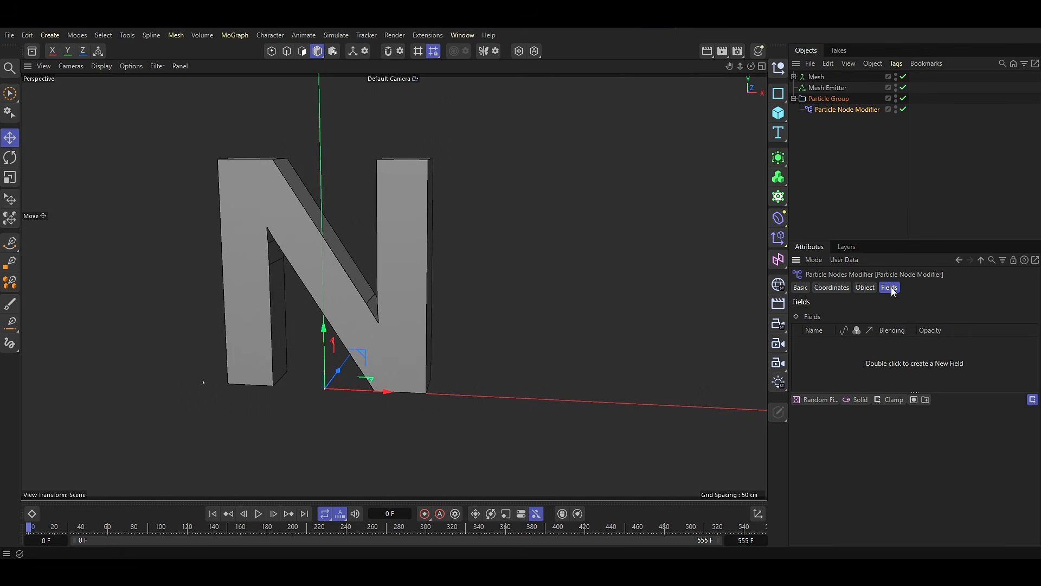
click(817, 399)
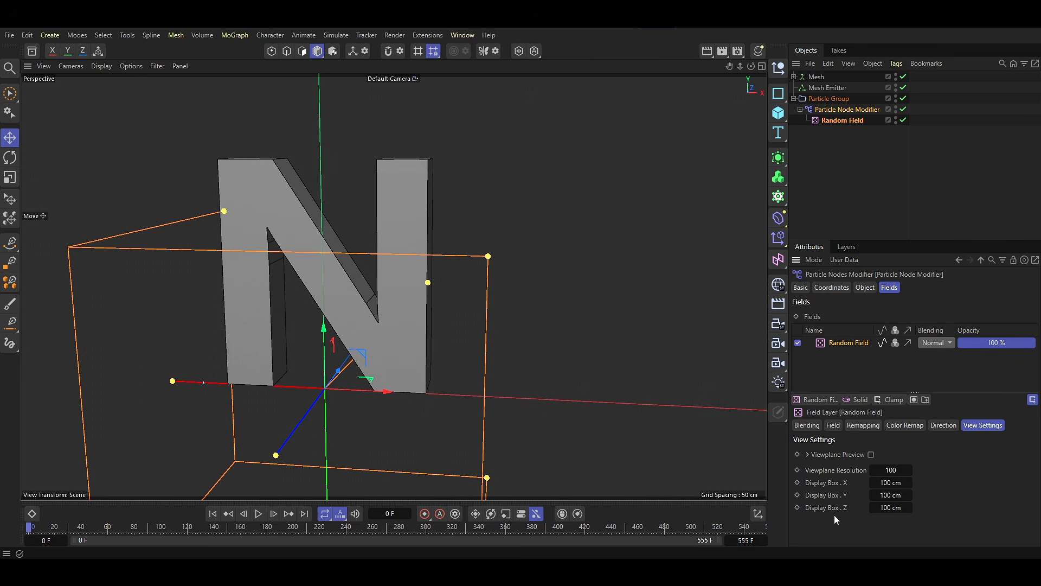
scroll(390, 378, down, 3)
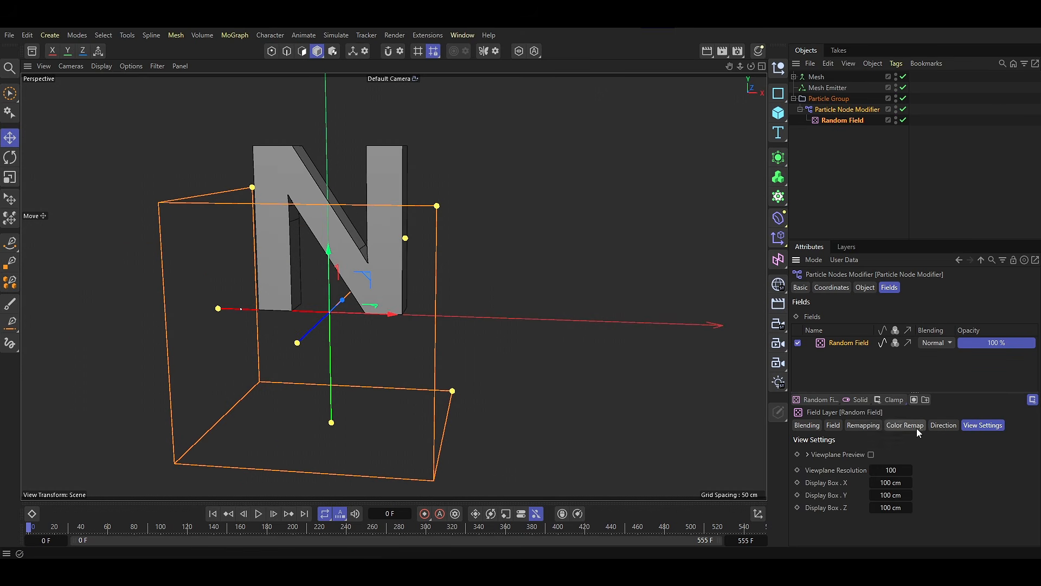
click(871, 454)
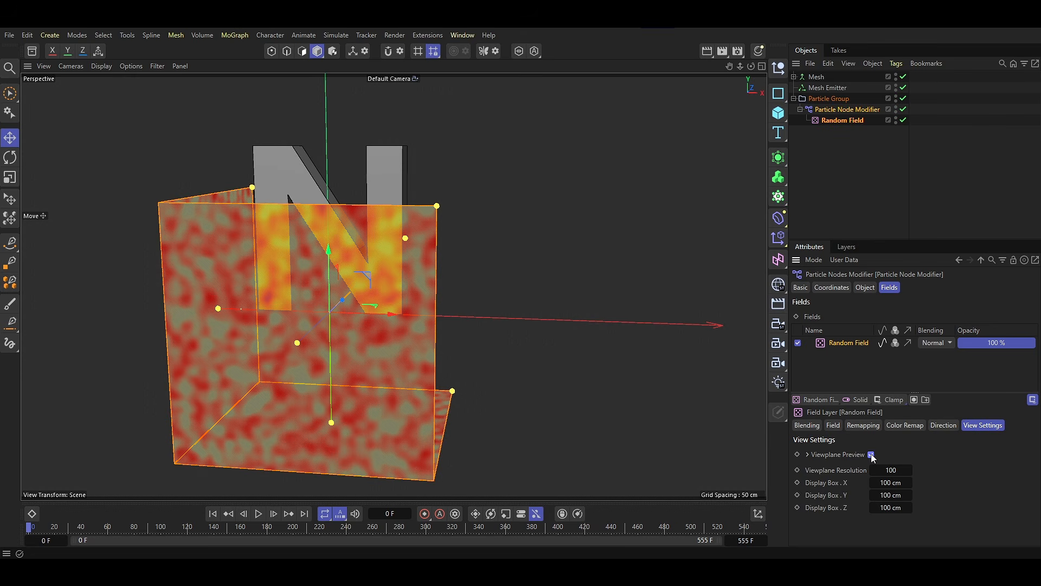
Flatten the Random Field's display box to 0 cm in Z and move the field up to cover the letter N.
click(891, 507)
text(0)
key(Return)
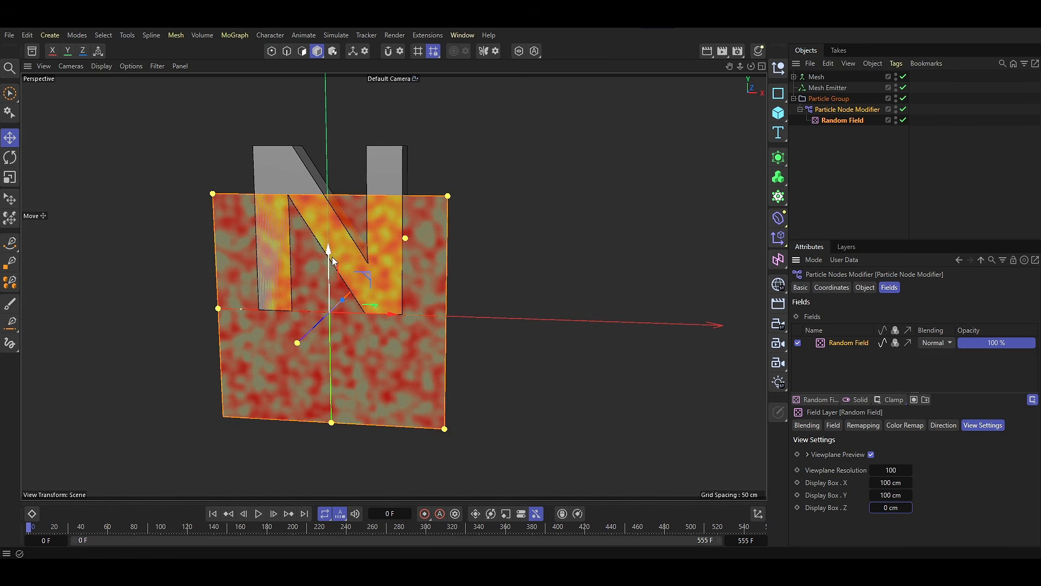
drag(330, 254, 331, 199)
drag(384, 252, 379, 244)
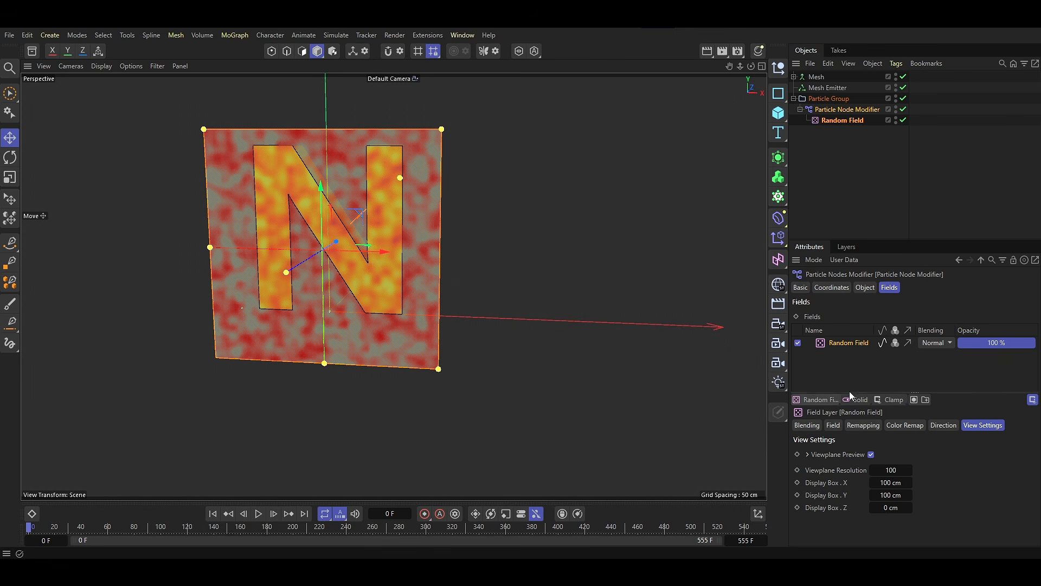
Enable the color channel of the Random Field layer.
click(896, 344)
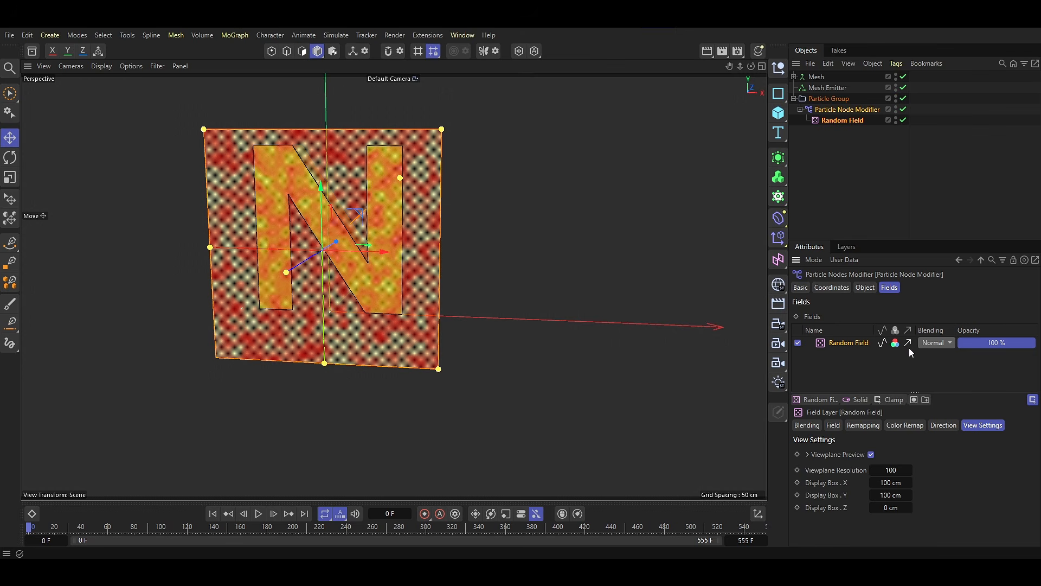
Set the noise scale of the Random Field to 600 %.
click(833, 425)
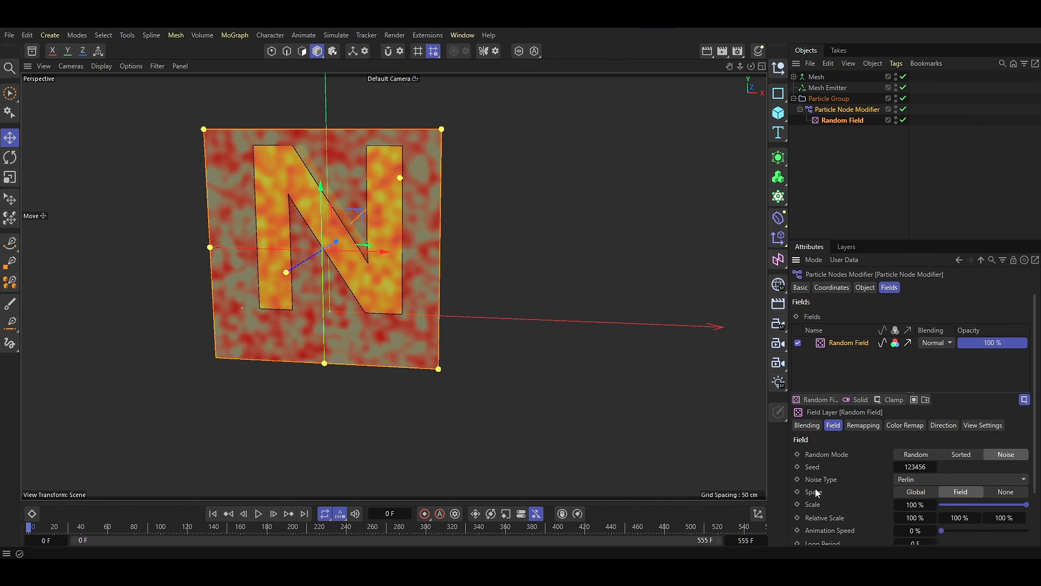
scroll(822, 489, down, 2)
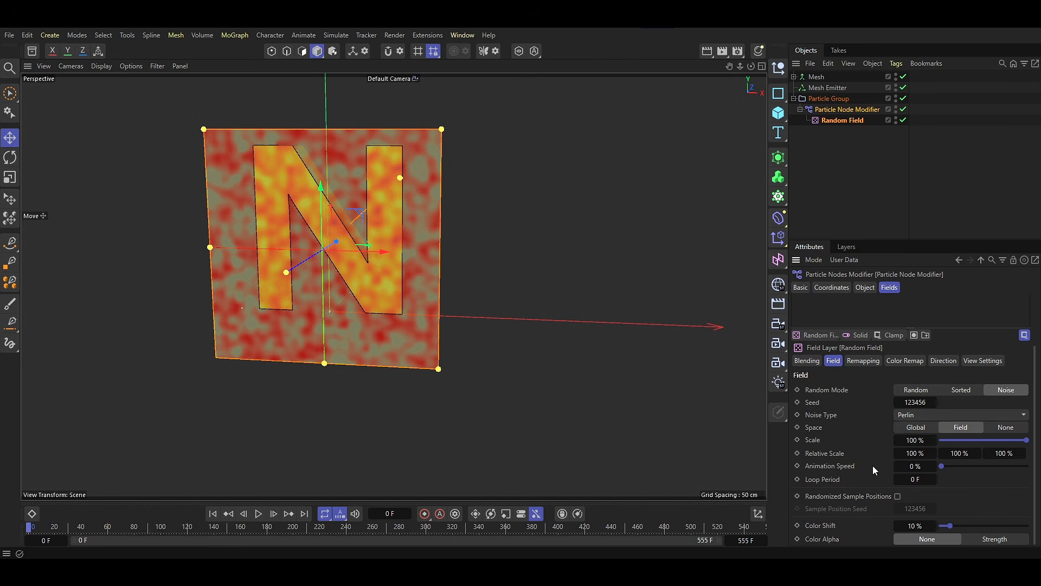
drag(914, 443, 920, 442)
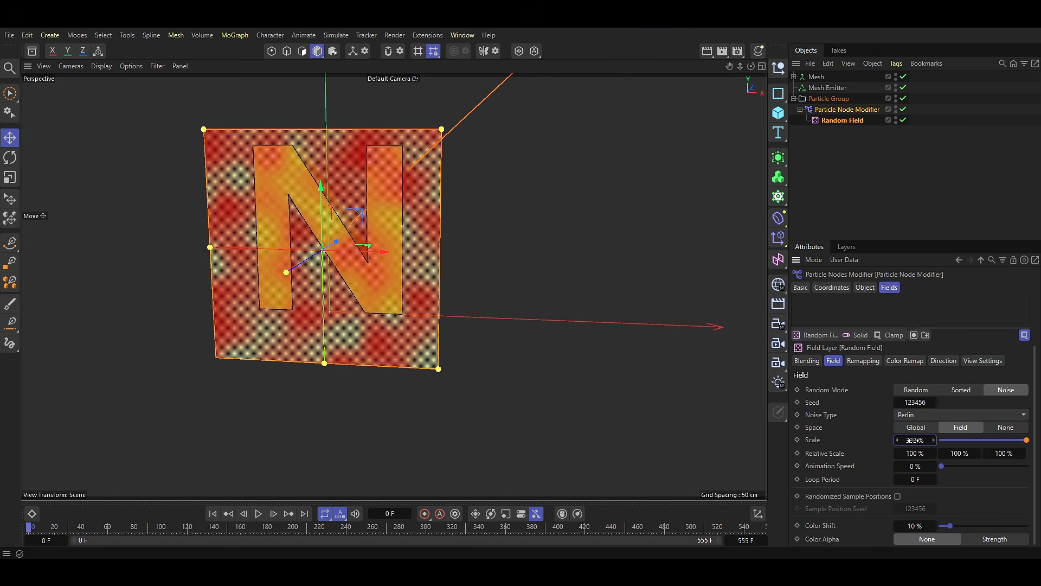
double_click(917, 443)
text(6)
key(Return)
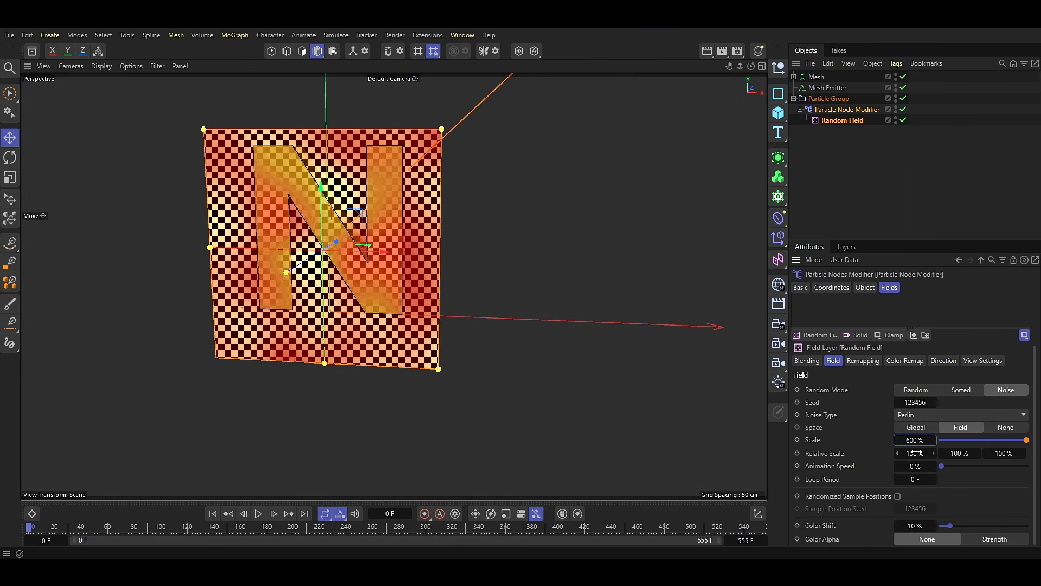
Set the Random Field's animation speed to 25 % and change its seed to 123481.
double_click(917, 467)
text(25)
key(Return)
drag(916, 402, 941, 422)
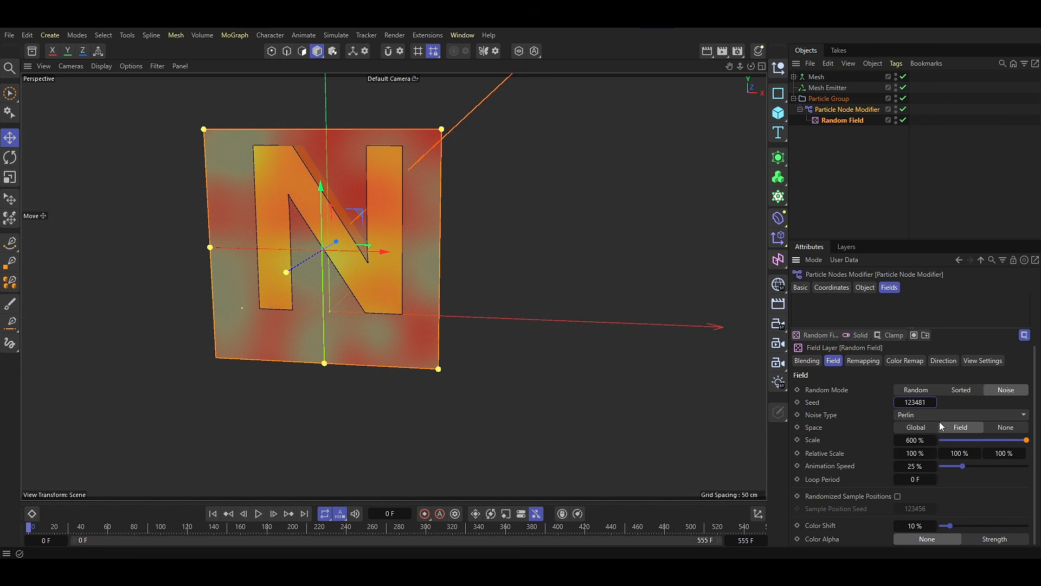
Set the contour mode in the Random Field's remapping to Curve.
click(867, 361)
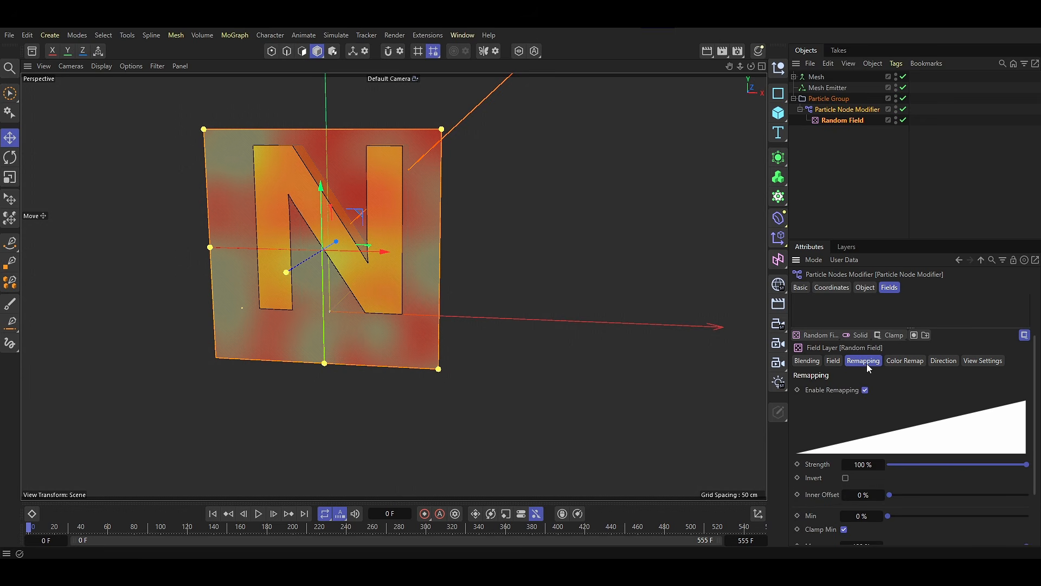
scroll(824, 445, down, 2)
scroll(824, 445, down, 1)
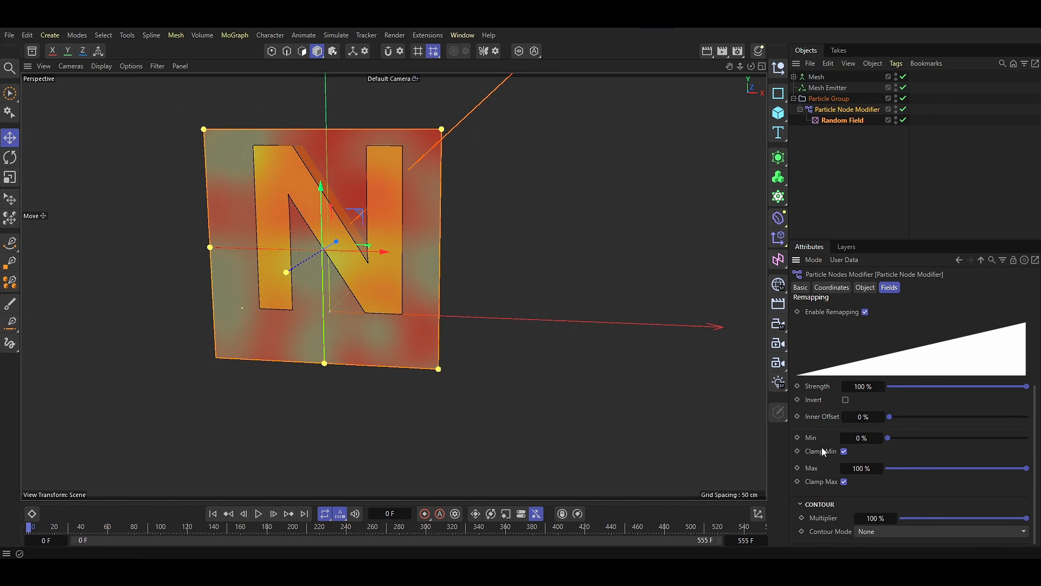
click(856, 533)
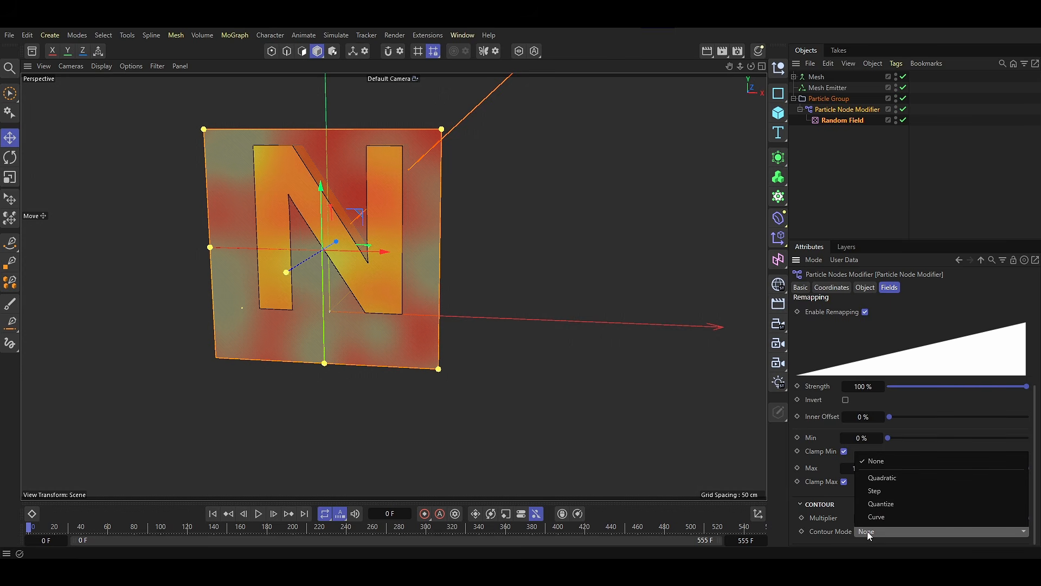
click(867, 529)
scroll(834, 514, down, 5)
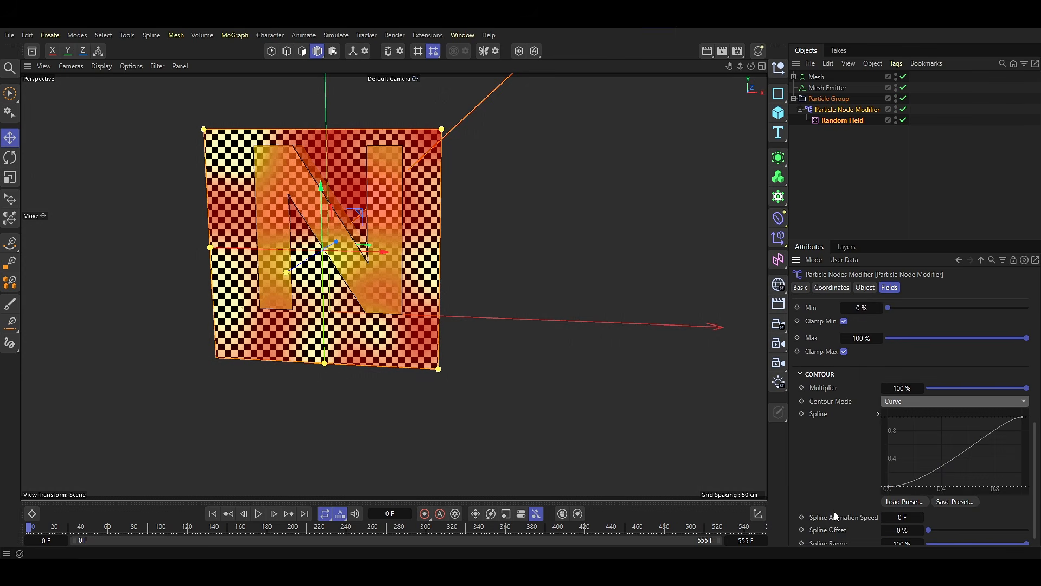
Reshape the contour spline by moving its end point in to about 0.7 and raising its start point to about 0.1.
drag(1017, 404, 980, 393)
drag(887, 474, 866, 468)
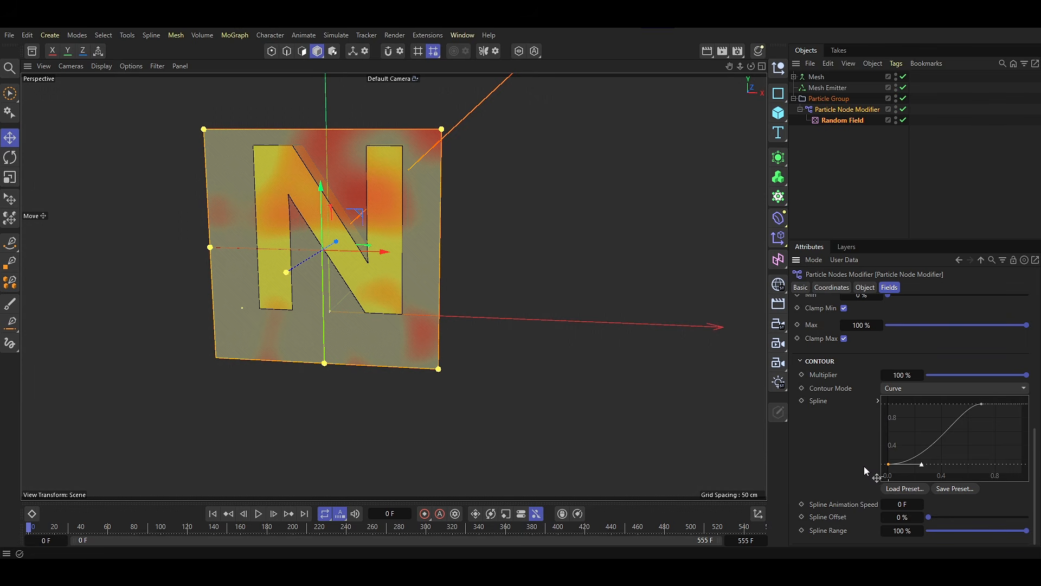
click(981, 404)
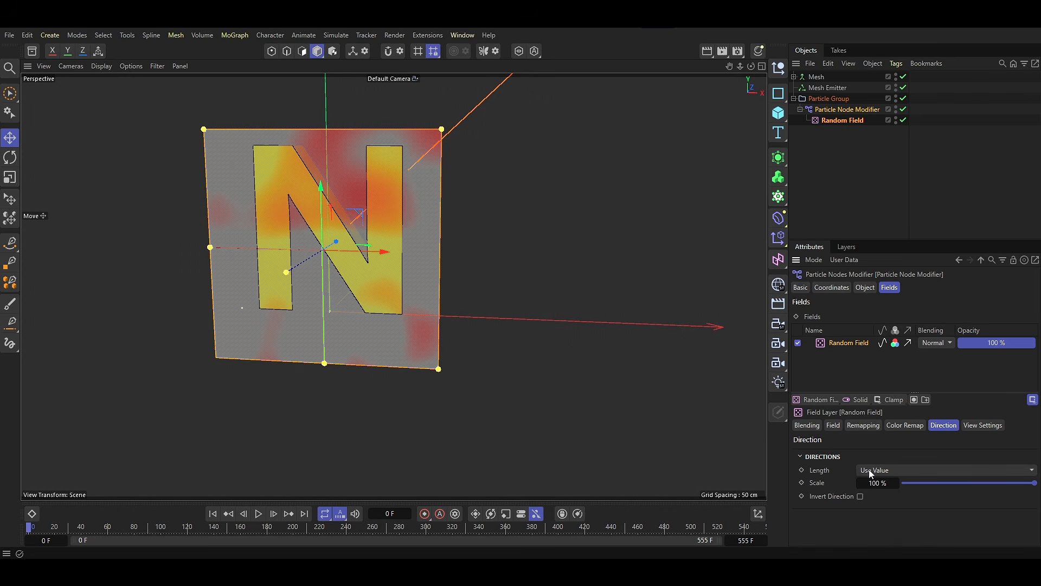
Set the Random Field's direction length to Normalize and hide the field in both the viewport and the render.
click(869, 470)
click(881, 505)
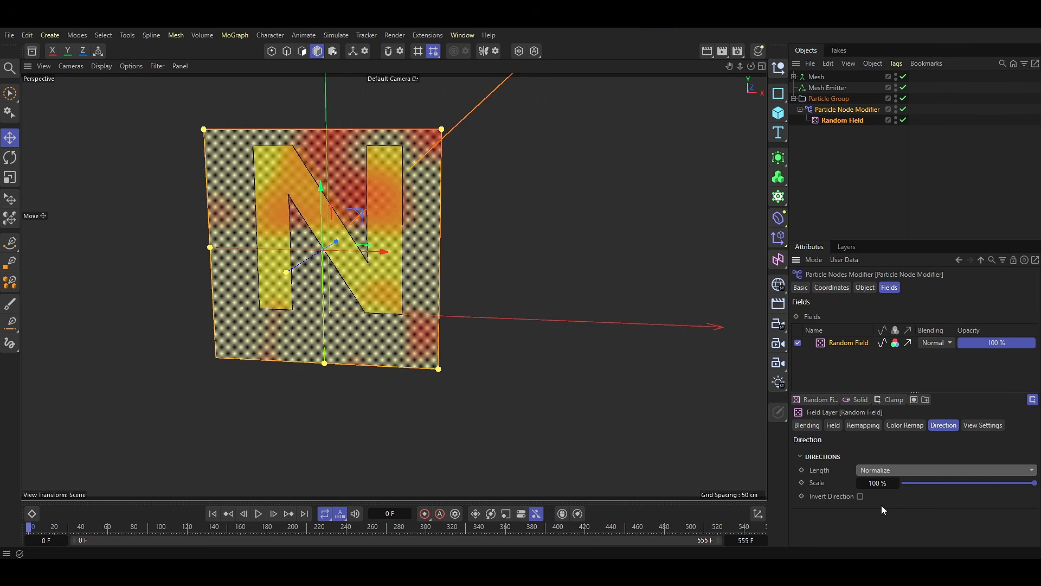
click(883, 128)
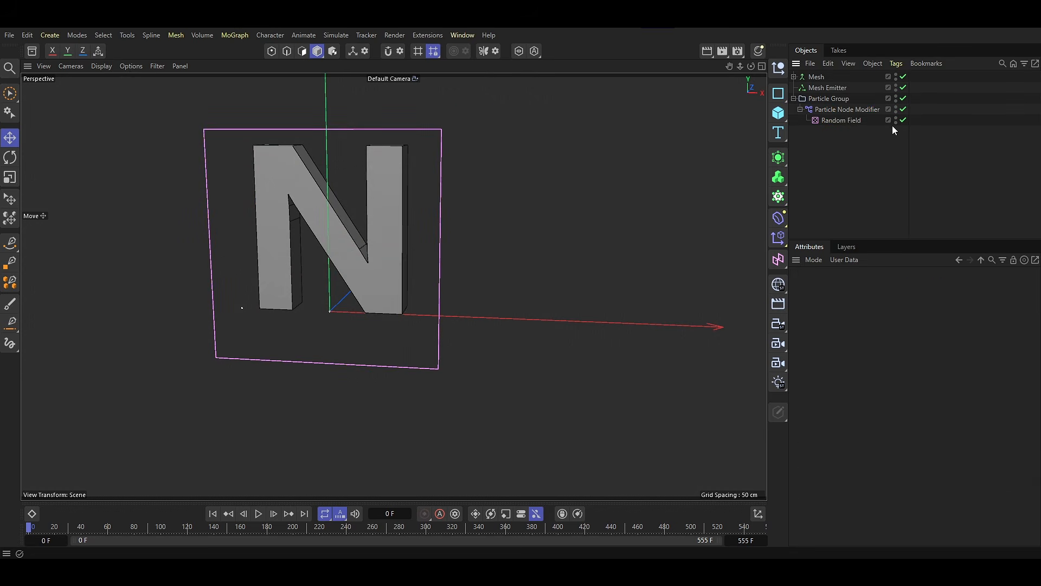
click(895, 118)
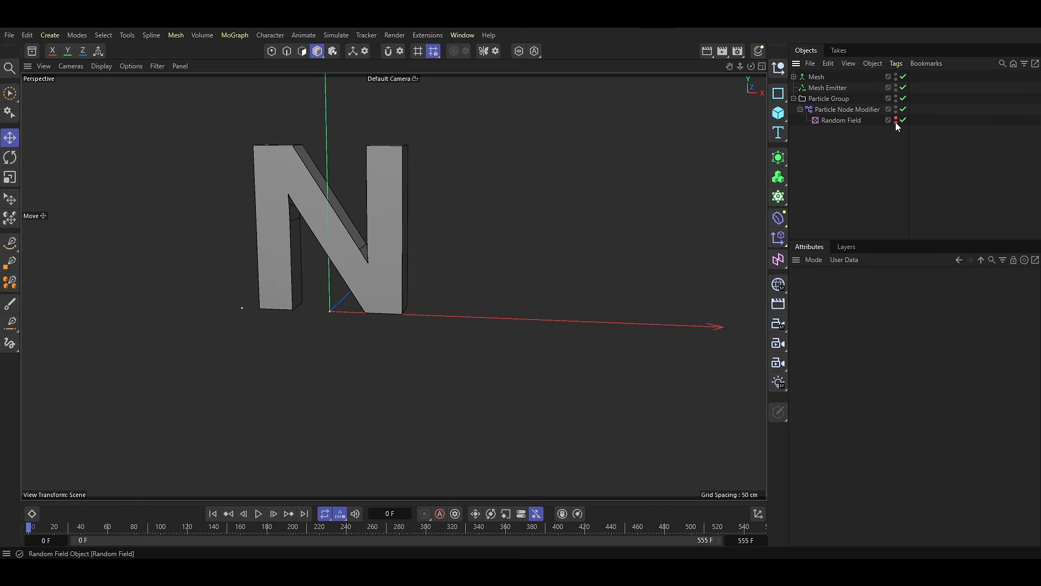
Open the Particle Node Modifier's node graph, add an Object Link input and expand its ports.
alt+middle_drag(472, 294, 468, 322)
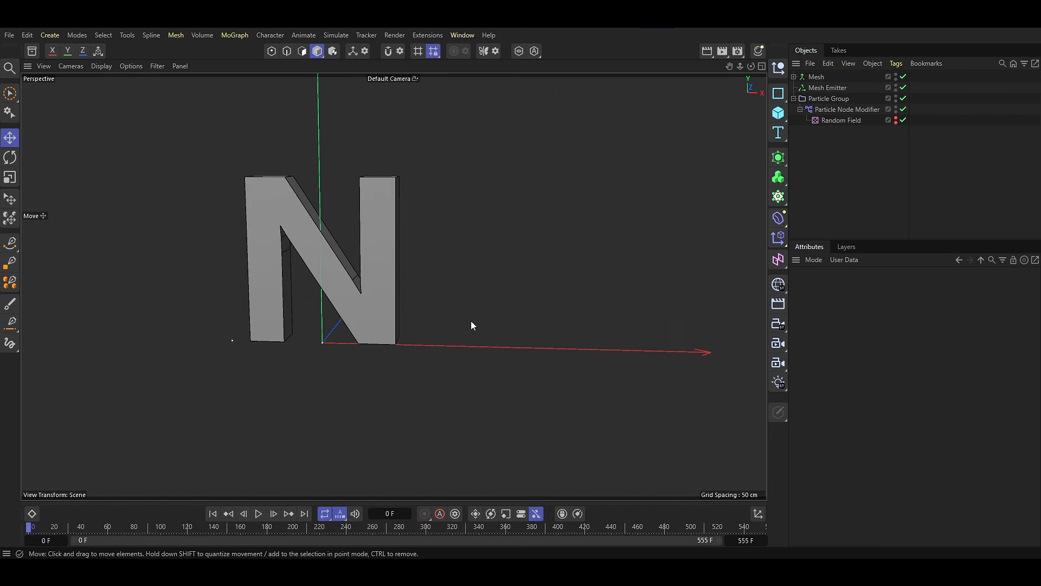
double_click(812, 112)
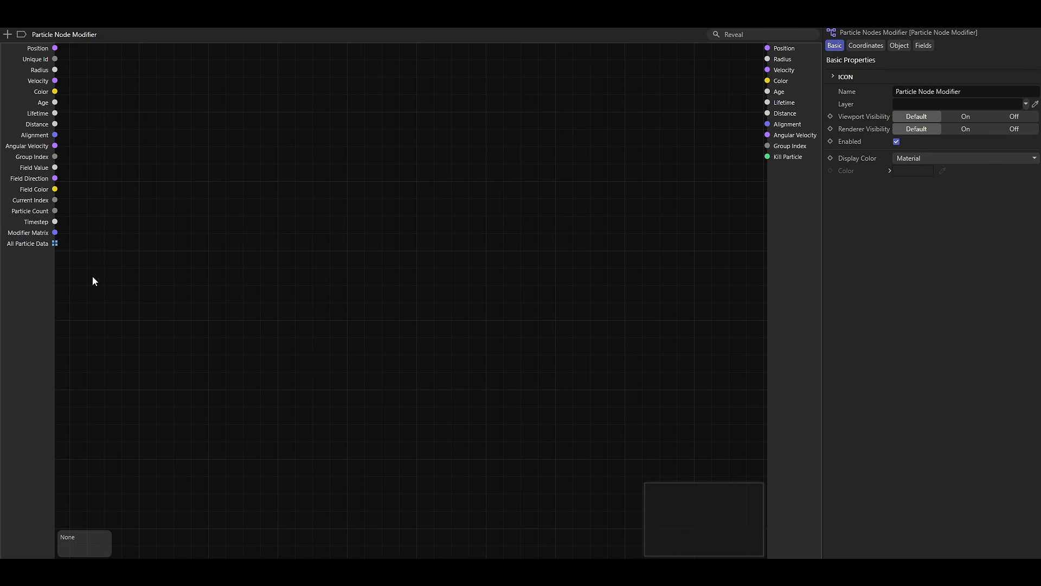
right_click(30, 283)
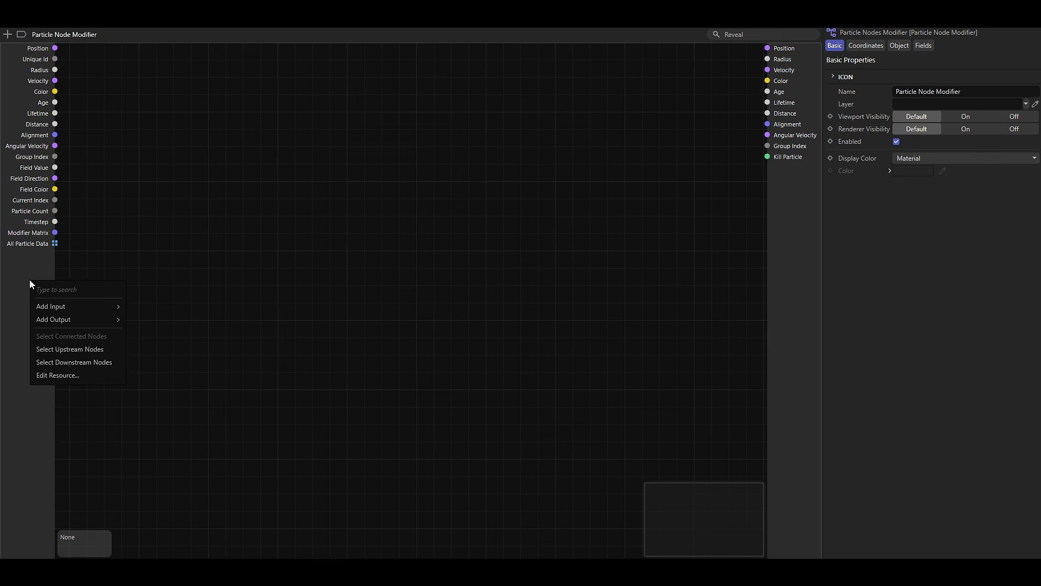
mouse_move(43, 305)
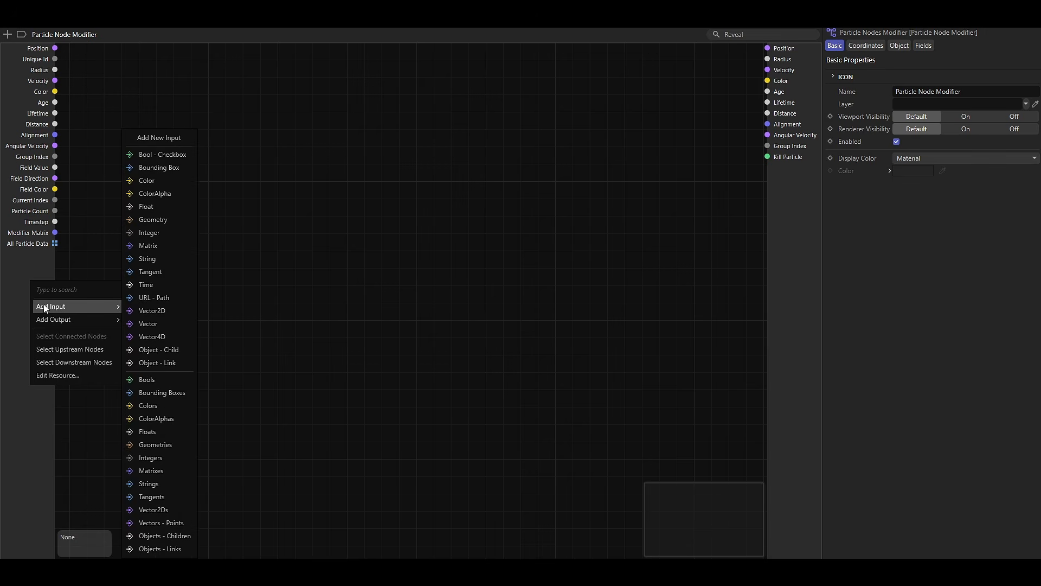
click(165, 362)
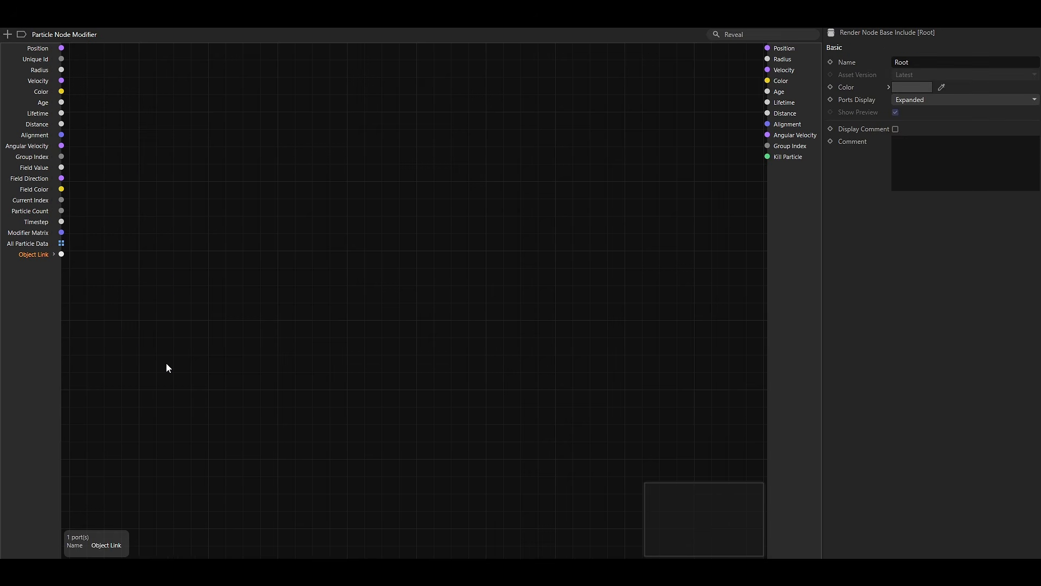
click(53, 254)
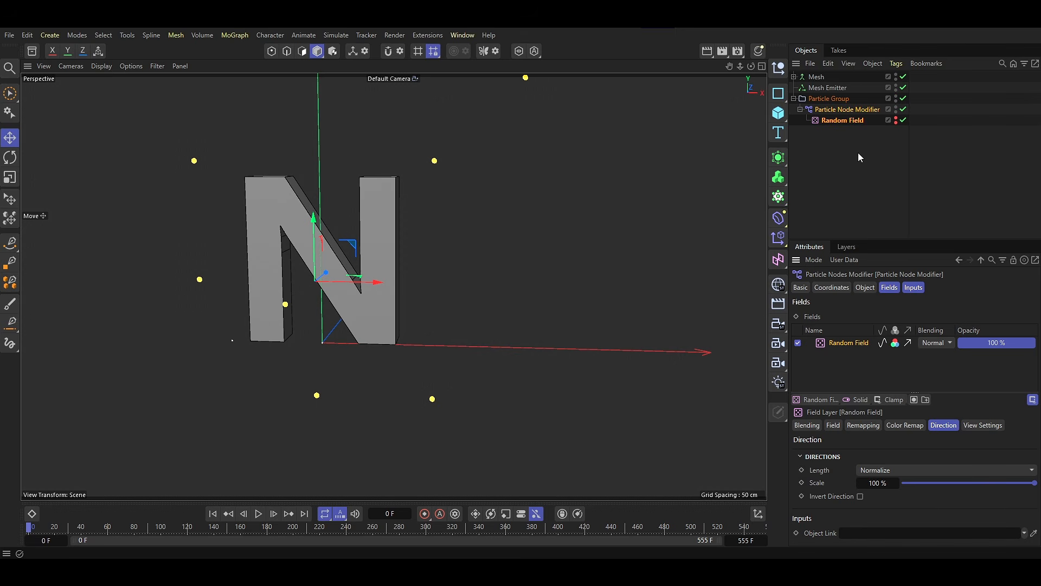
Assign the Mesh object to the Particle Node Modifier's Object Link input.
click(847, 109)
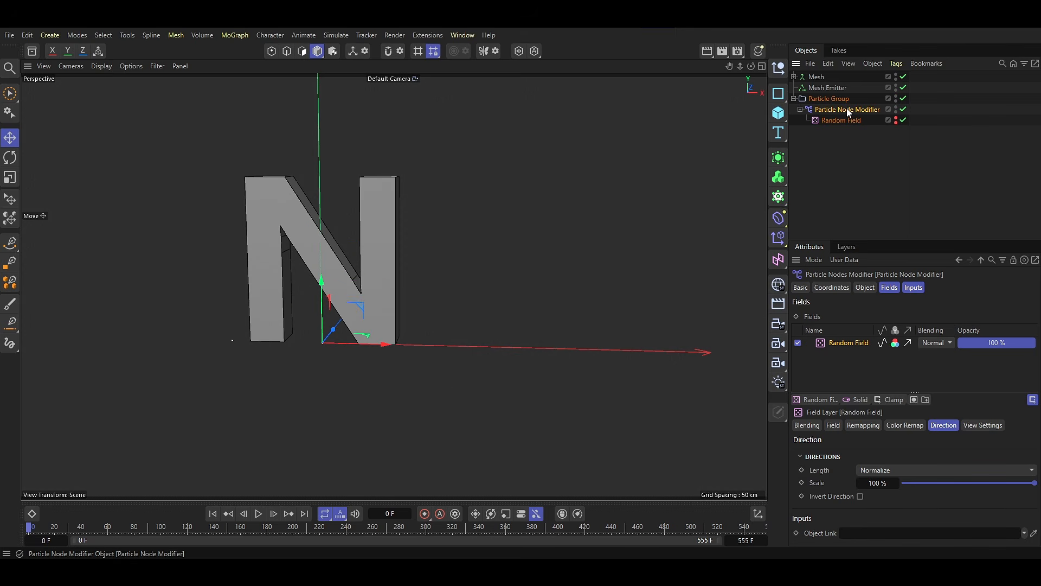
click(914, 287)
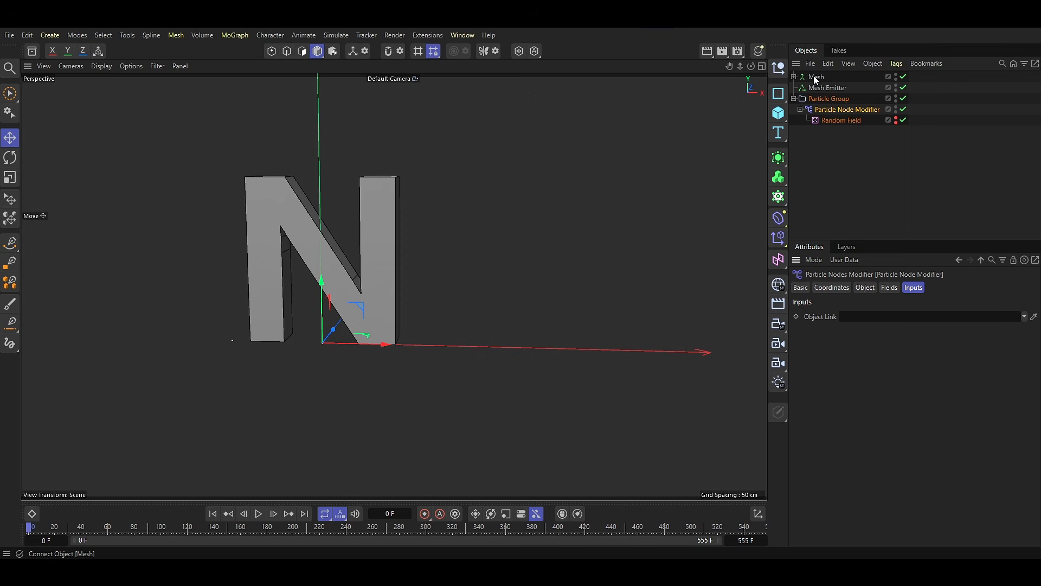
drag(816, 77, 859, 322)
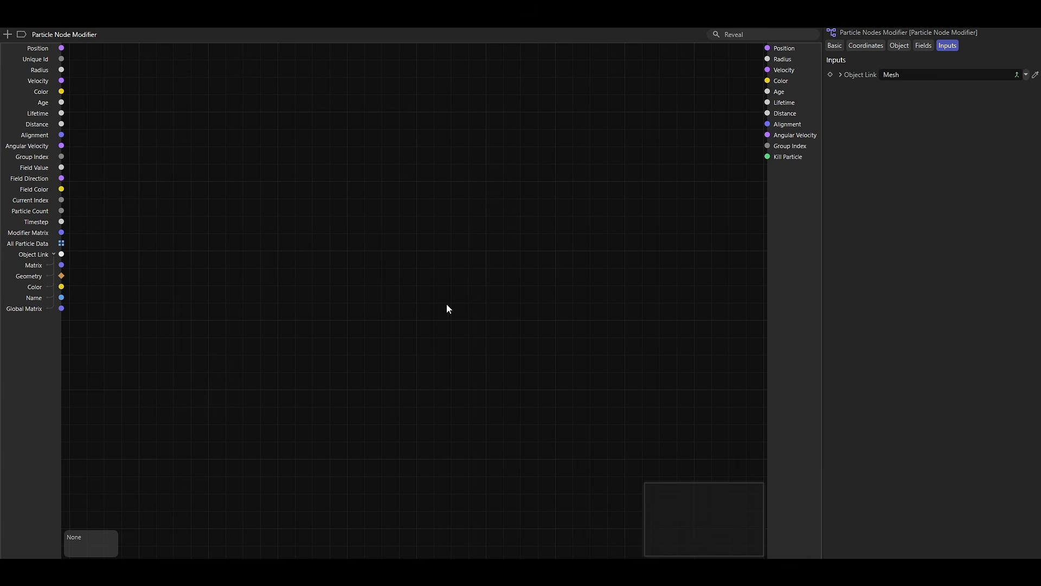
Add a Closest Point On Surface node to the Particle Node Modifier graph.
key(c)
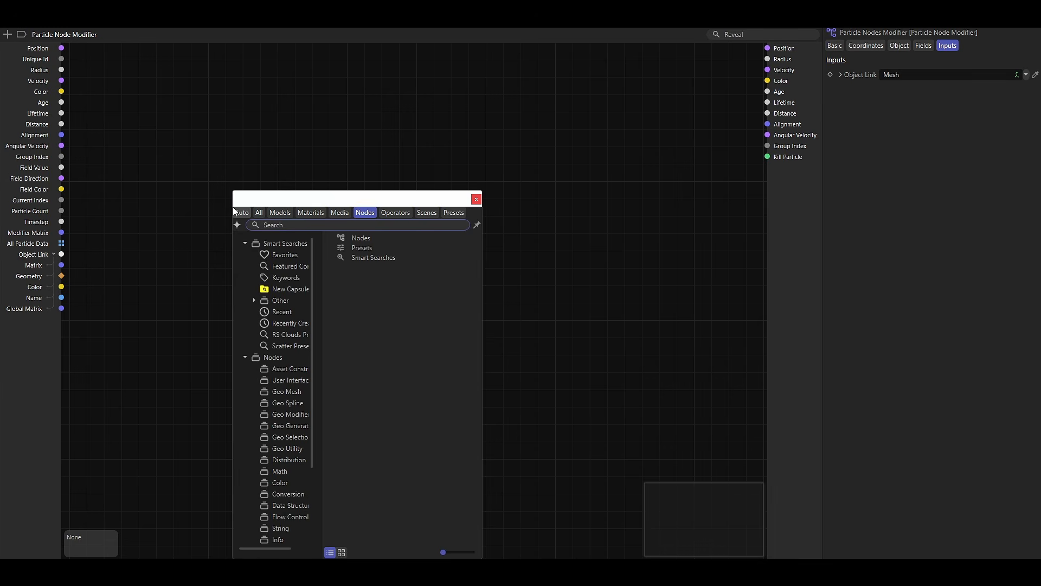
text(closest po)
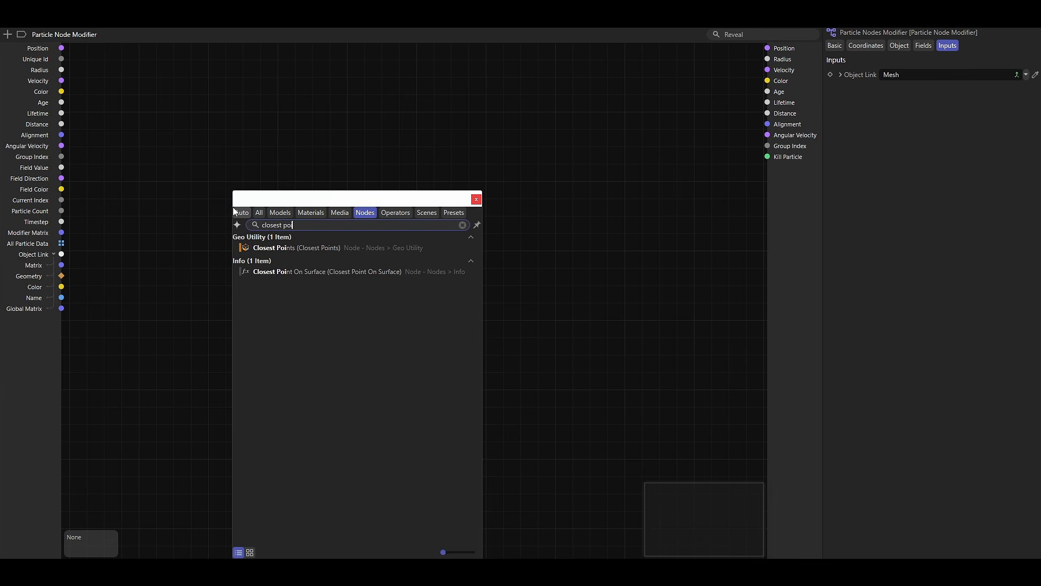
text(int)
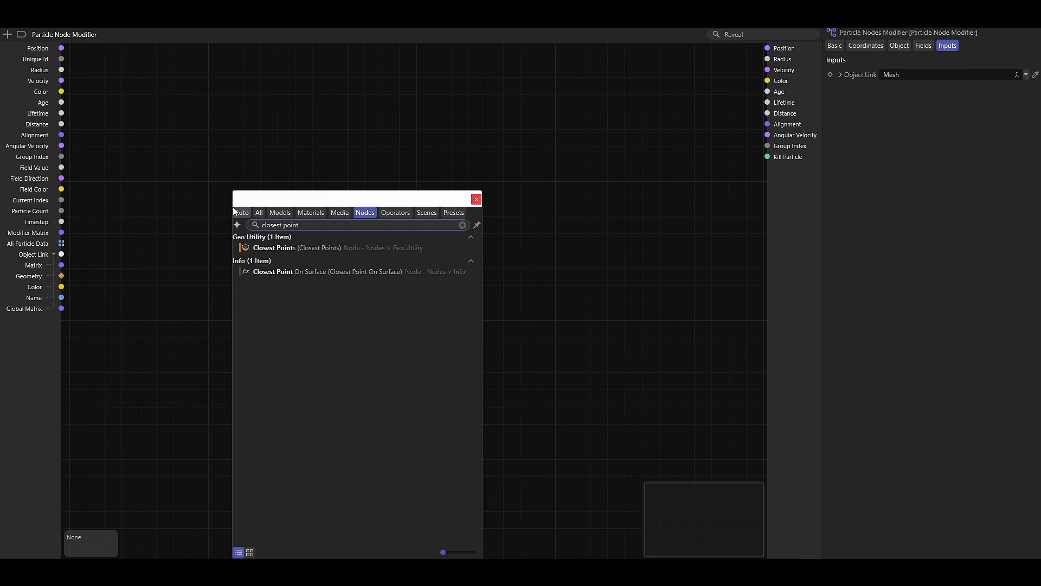
double_click(282, 273)
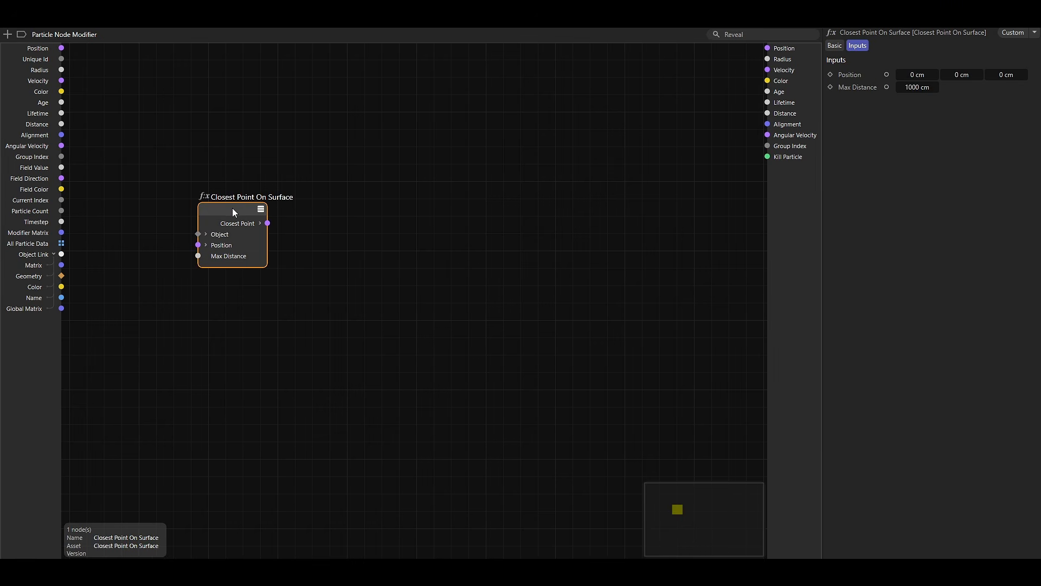
drag(230, 212, 234, 211)
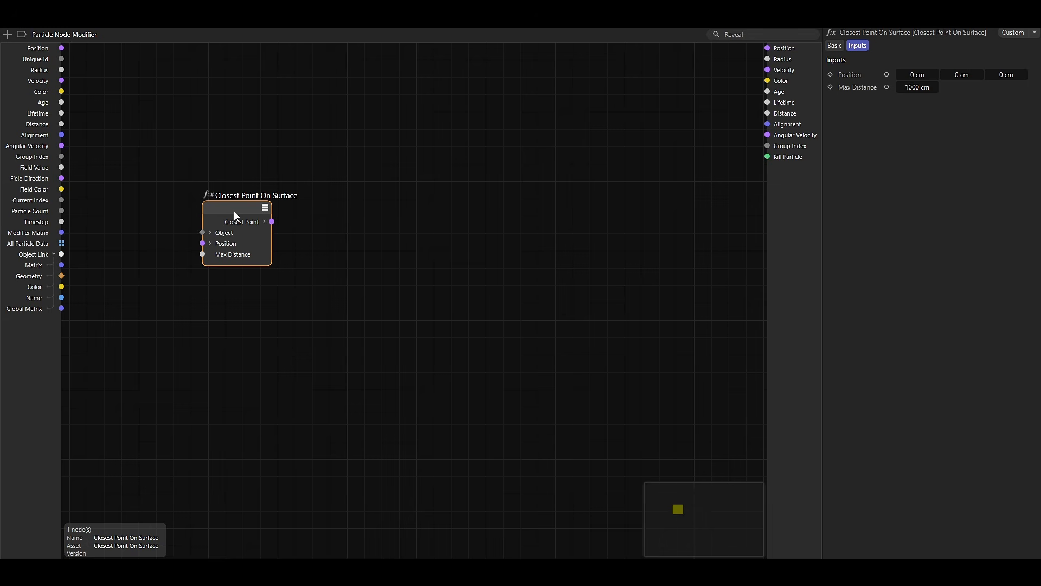
Connect the linked object's Geometry and the particle Position to the matching inputs of the Closest Point On Surface node.
click(210, 232)
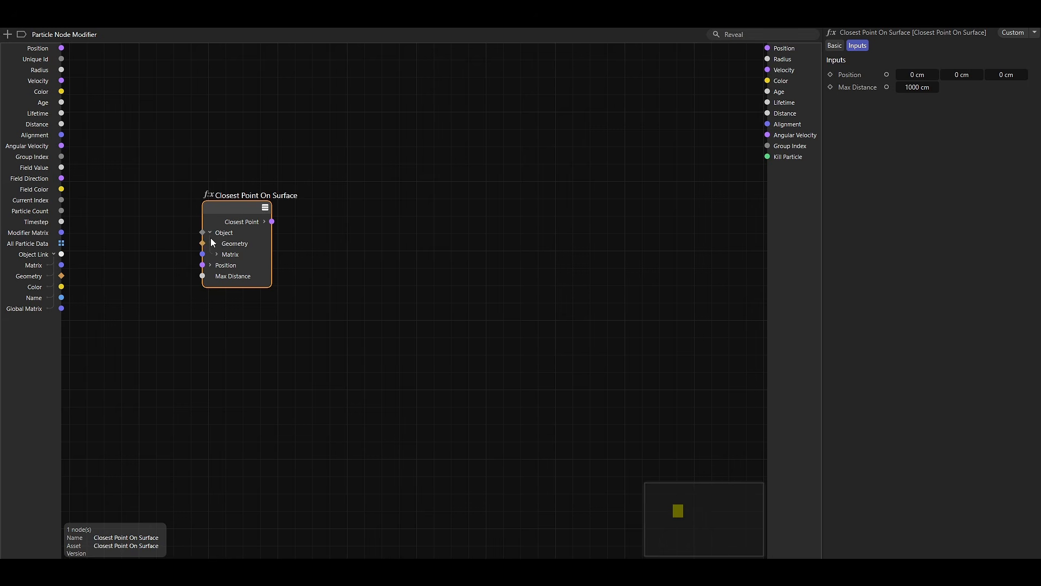
drag(63, 275, 203, 243)
click(211, 233)
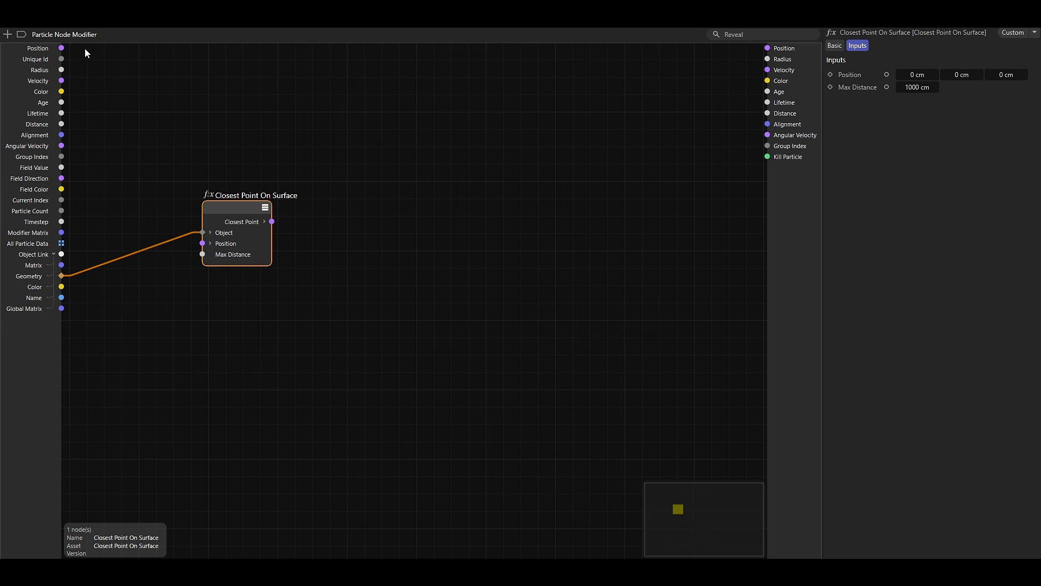
drag(62, 49, 203, 244)
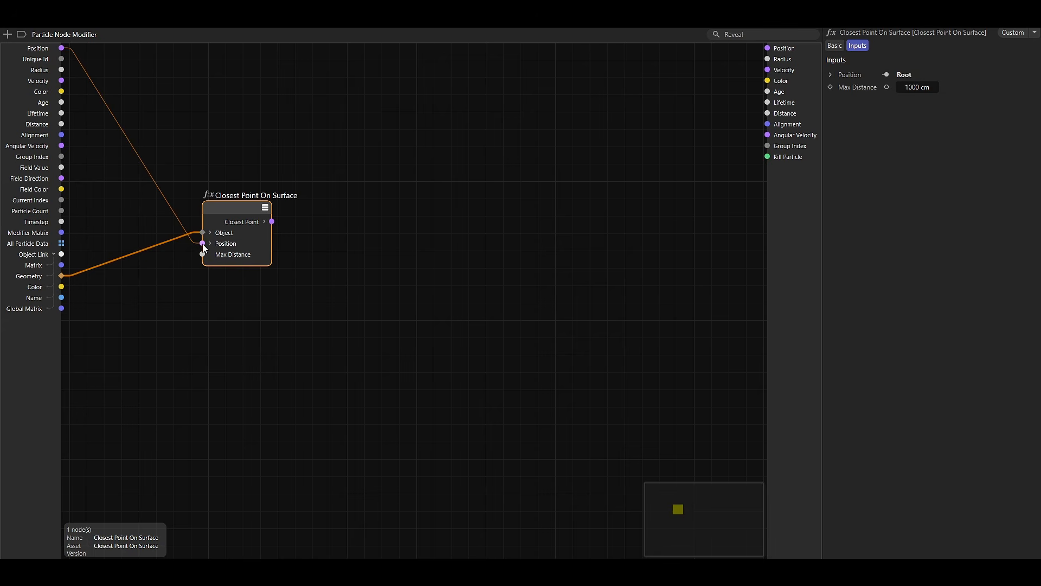
Add a Generate Point Normals node above Closest Point On Surface and feed the linked object's Geometry into it.
double_click(268, 133)
text(generate)
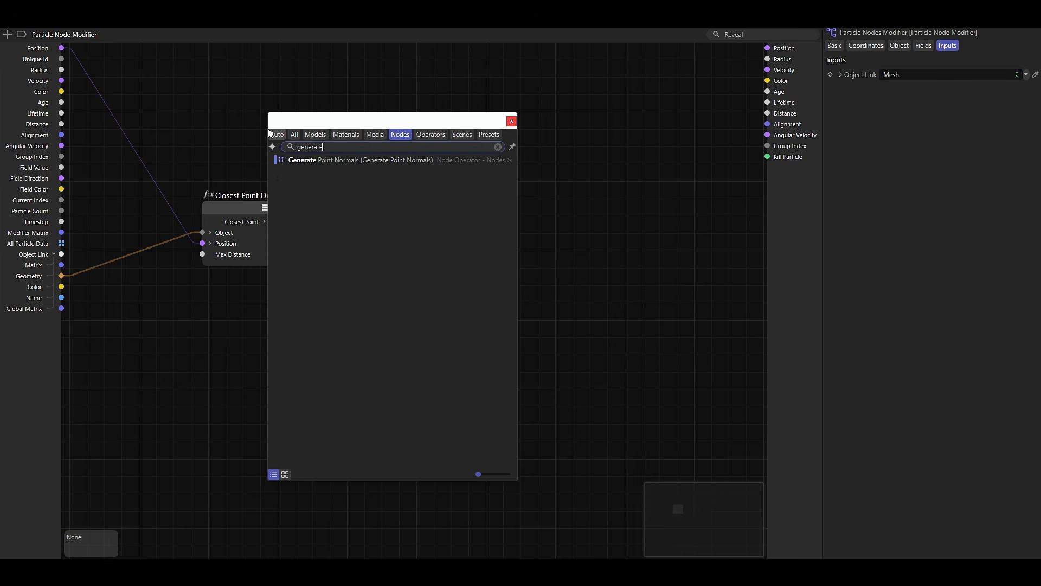
key(Down)
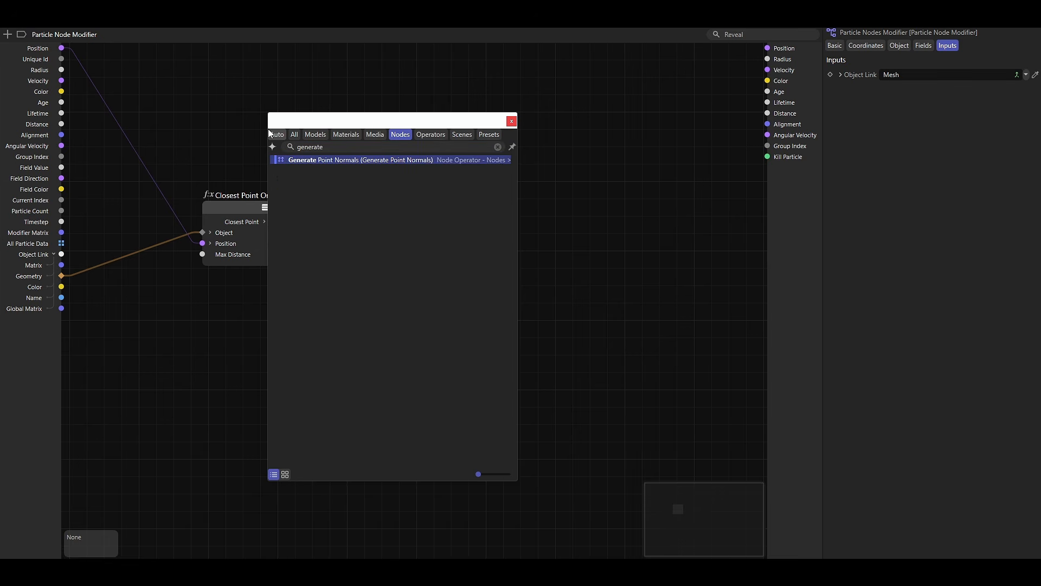
double_click(317, 161)
drag(262, 134, 242, 112)
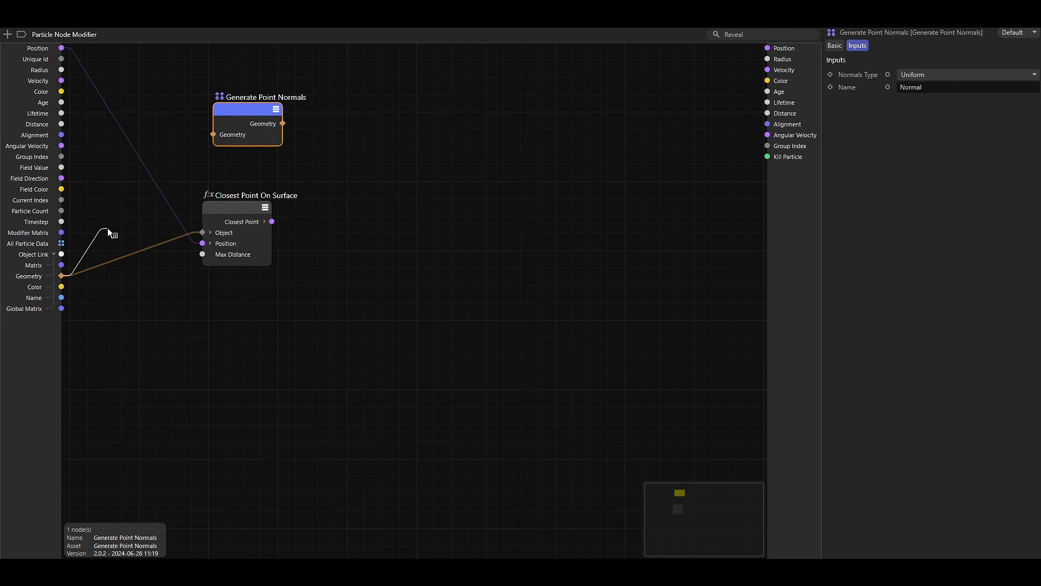
drag(108, 228, 223, 109)
Add a Mesh Property Interpolate node to the graph, beside Generate Point Normals and Closest Point On Surface.
double_click(366, 172)
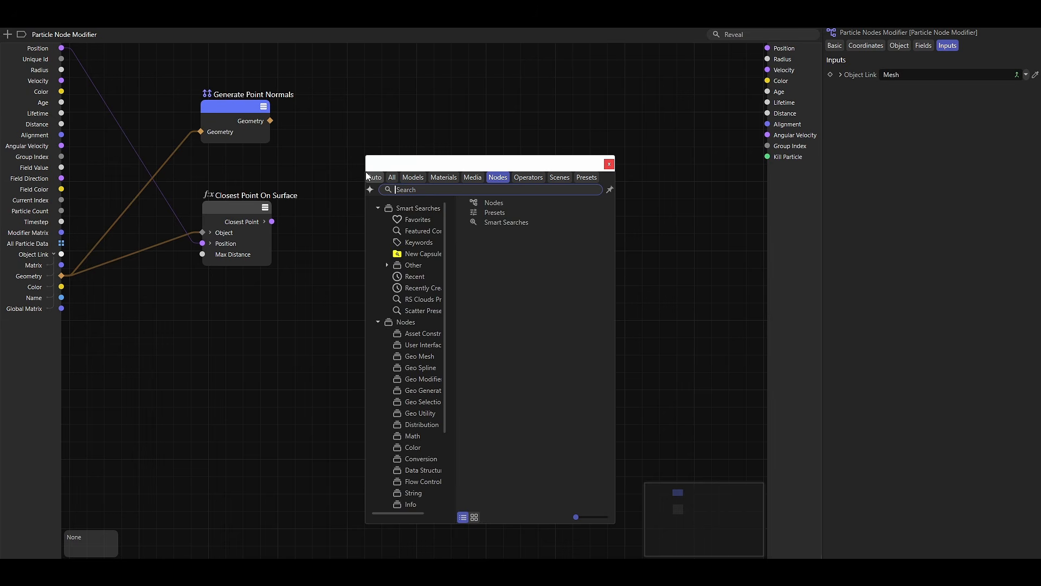
text(mesh inter)
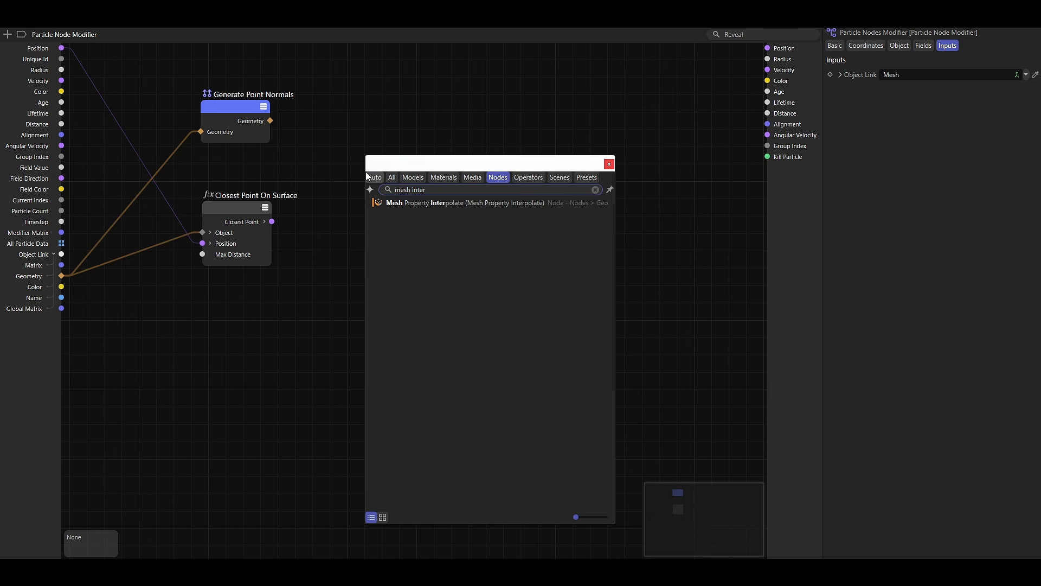
double_click(441, 204)
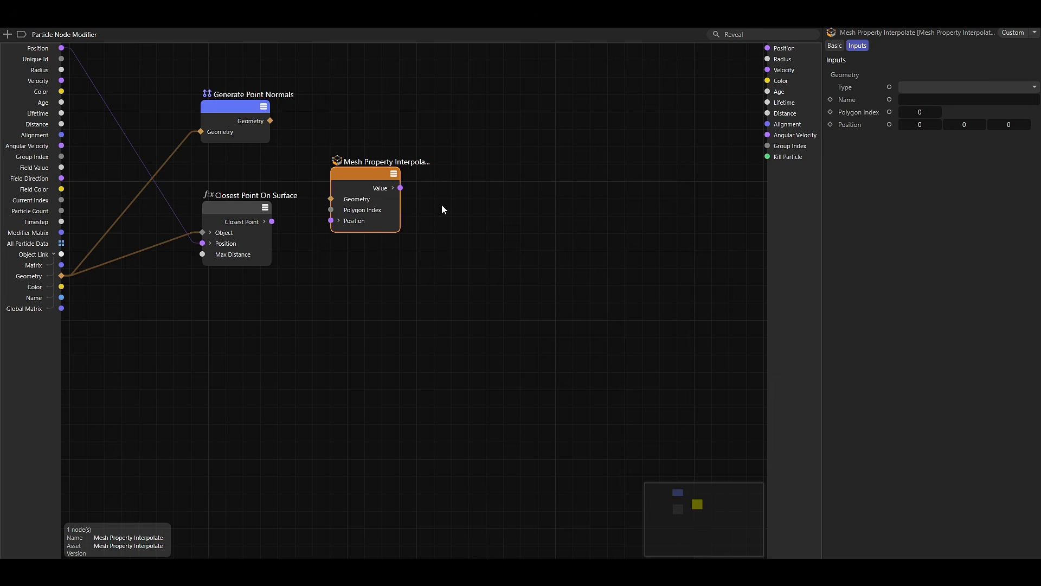
drag(366, 179, 375, 196)
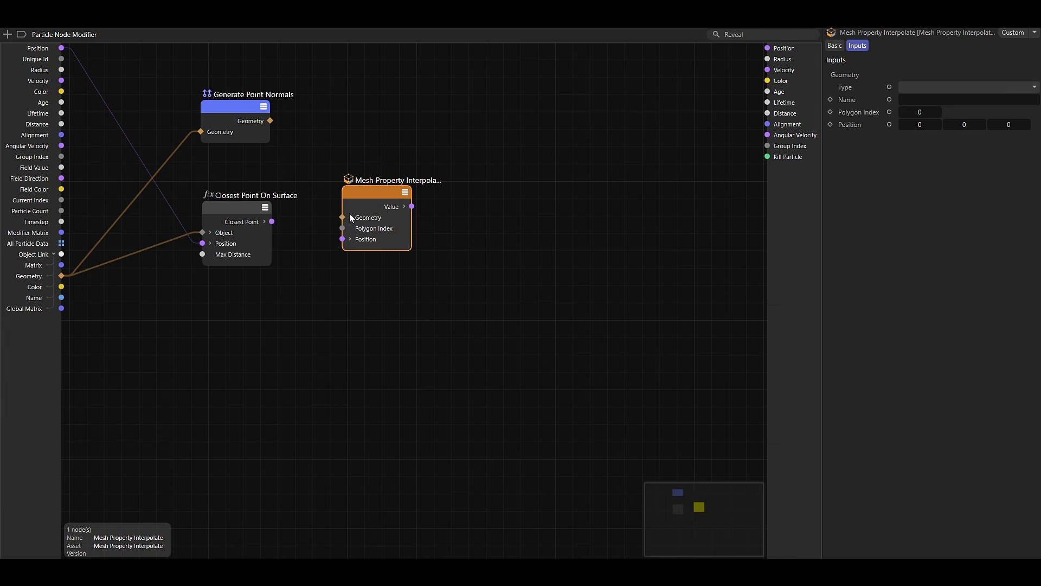
Feed the Generate Point Normals geometry and the Closest Point result into Mesh Property Interpolate's Geometry and Position inputs.
drag(273, 121, 342, 218)
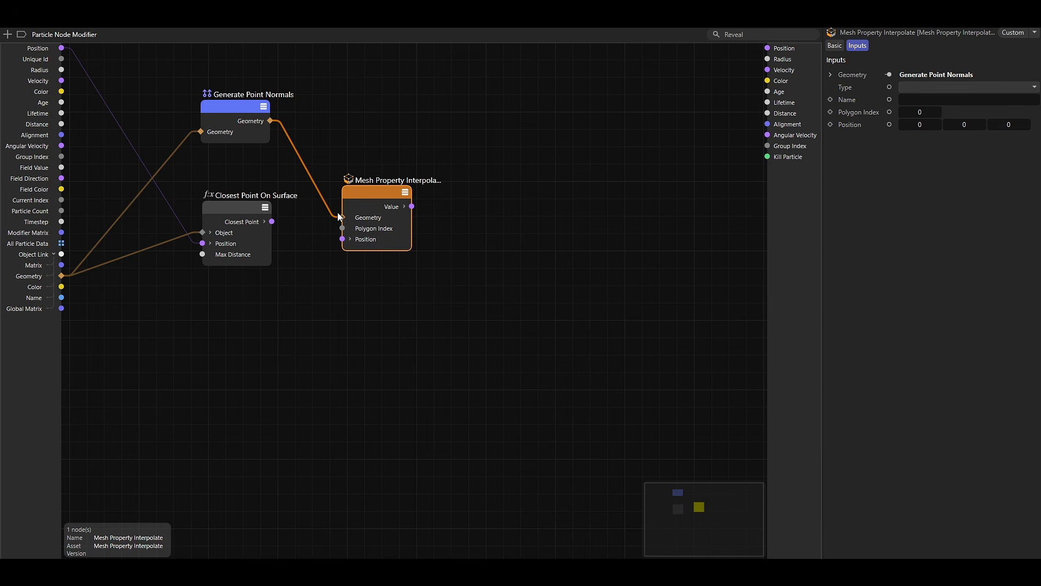
drag(271, 221, 342, 240)
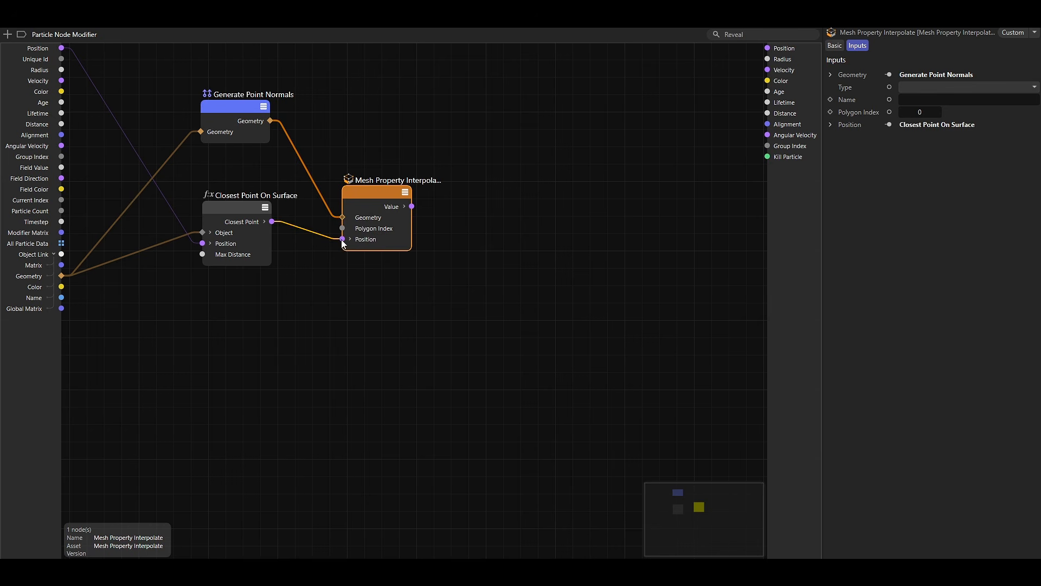
drag(367, 192, 376, 186)
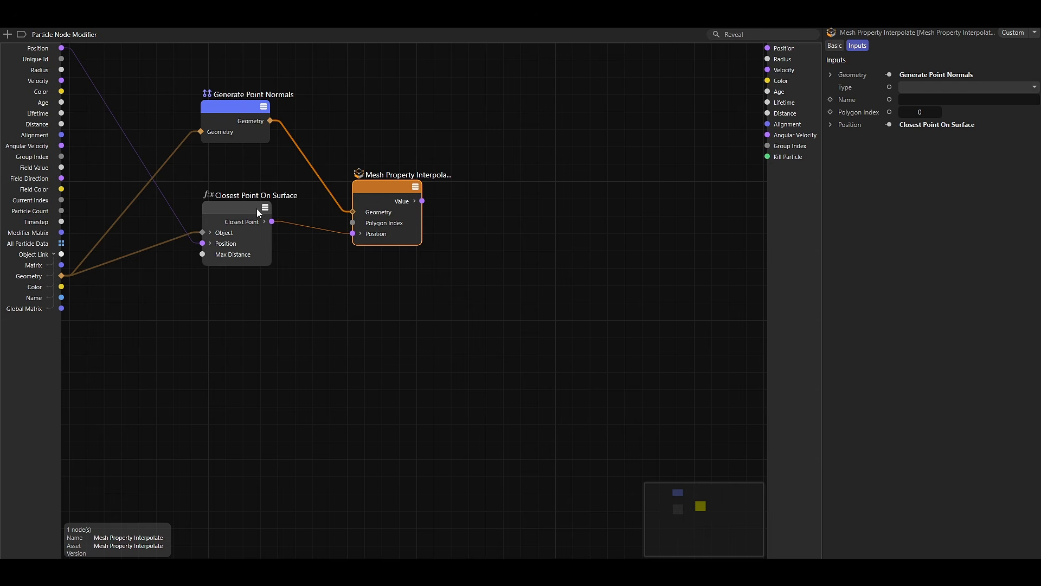
Add a Polygon Index output to Closest Point On Surface and connect it to Mesh Property Interpolate's Polygon Index.
drag(247, 207, 243, 213)
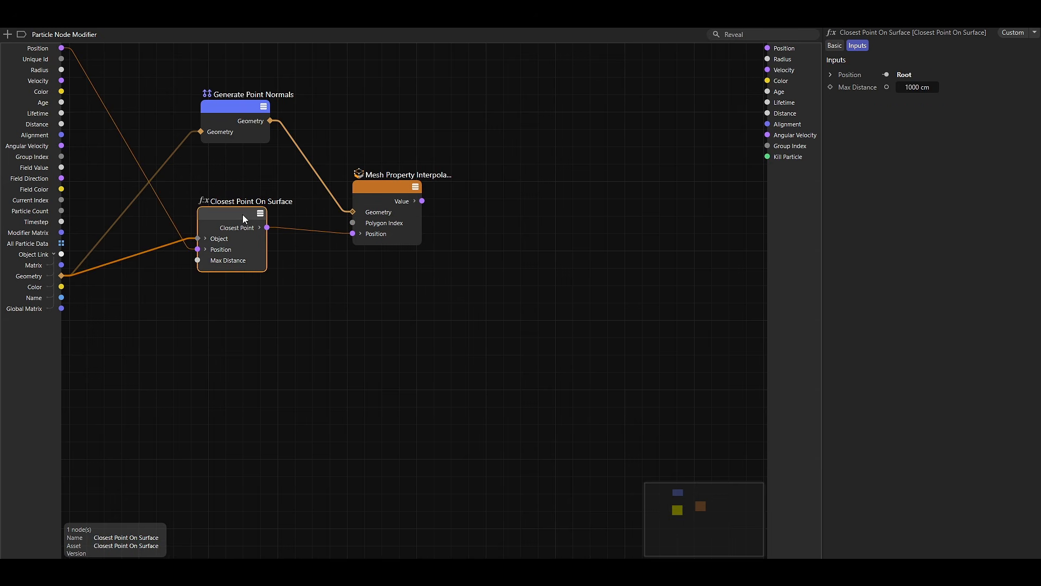
right_click(242, 213)
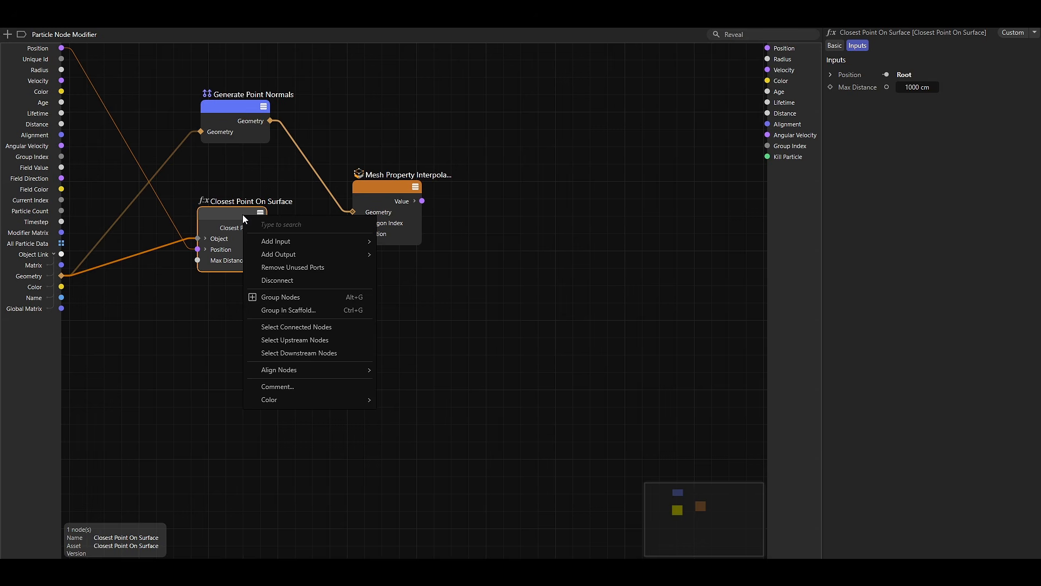
mouse_move(276, 254)
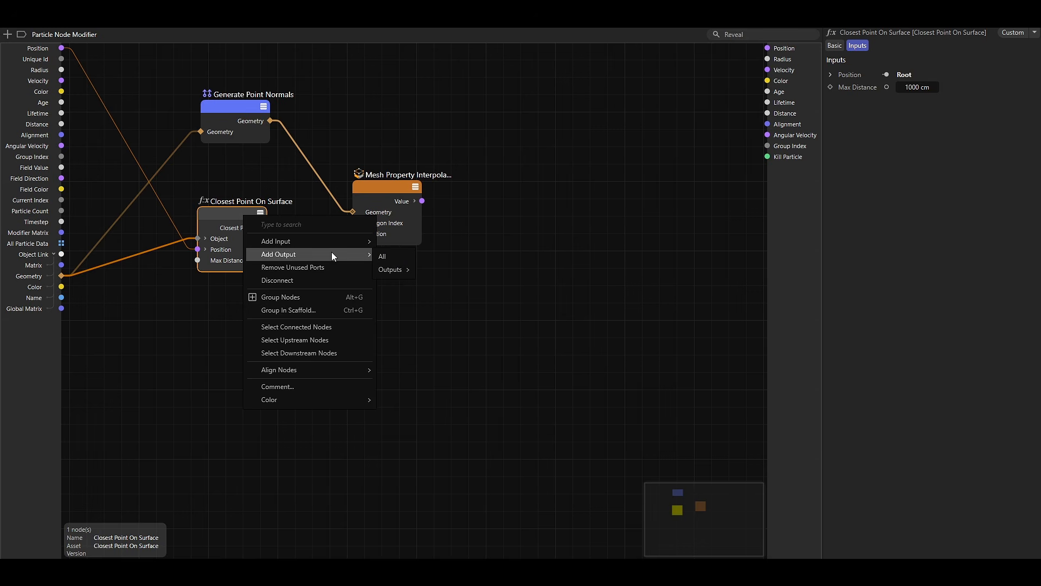
mouse_move(393, 271)
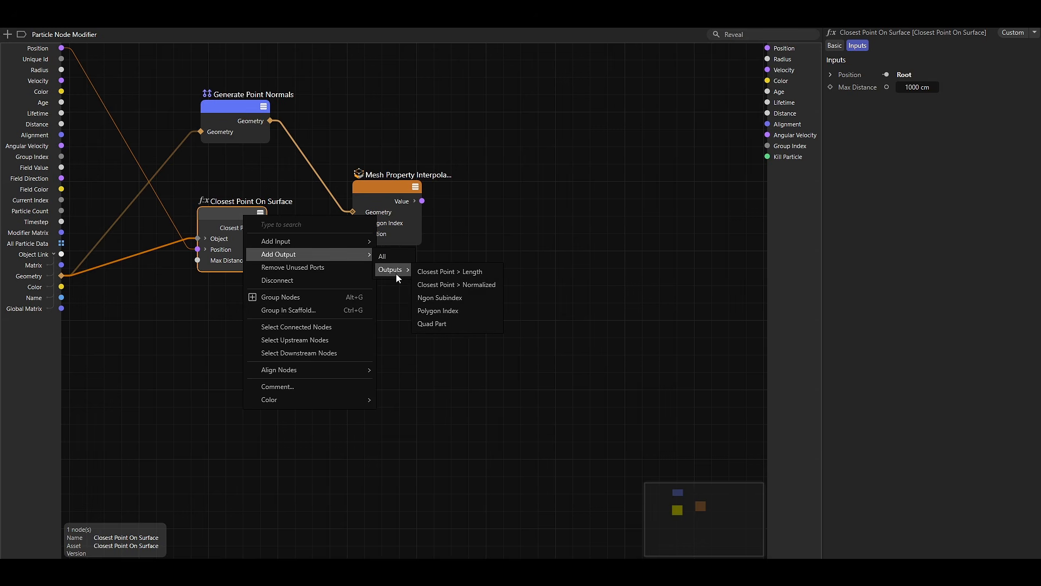
click(438, 310)
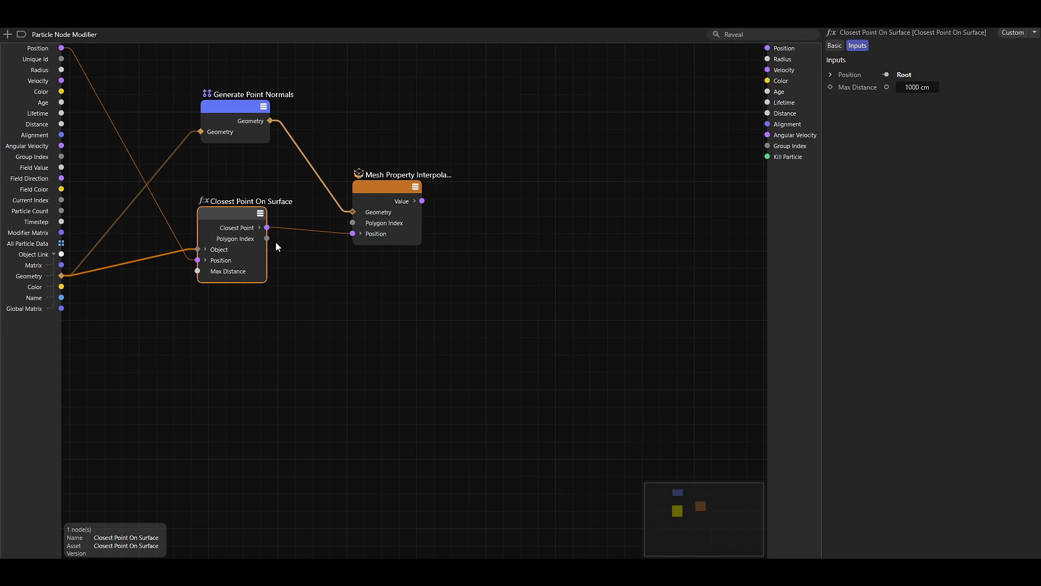
drag(267, 239, 353, 226)
Set the Mesh Property Interpolate node's geometry property type to Normal.
click(378, 191)
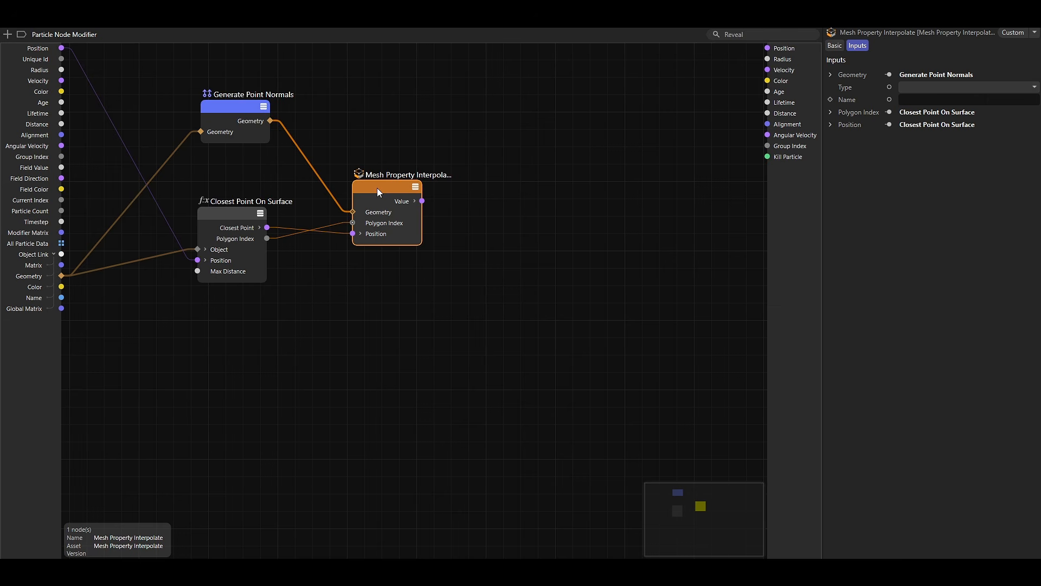
click(928, 89)
click(923, 136)
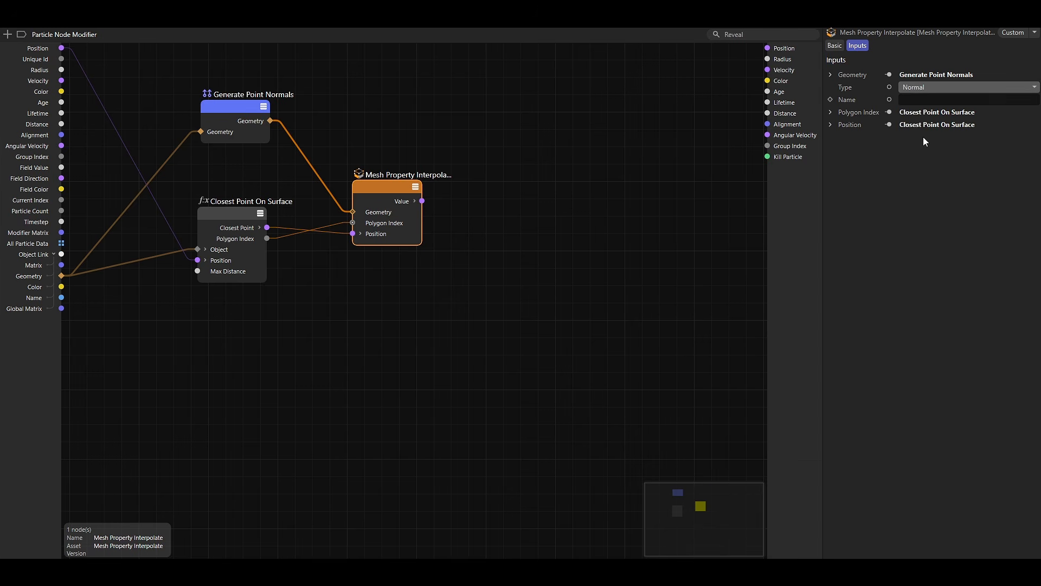
Add a Range Mapper node above the other nodes and set its data type to Vector.
double_click(473, 130)
text(range ma)
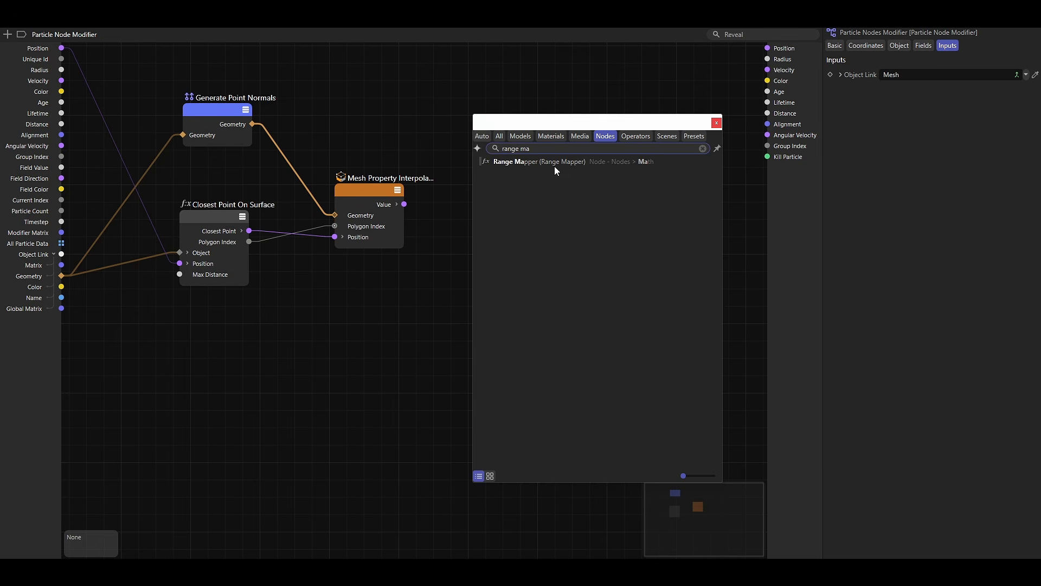
double_click(554, 166)
drag(473, 134, 436, 106)
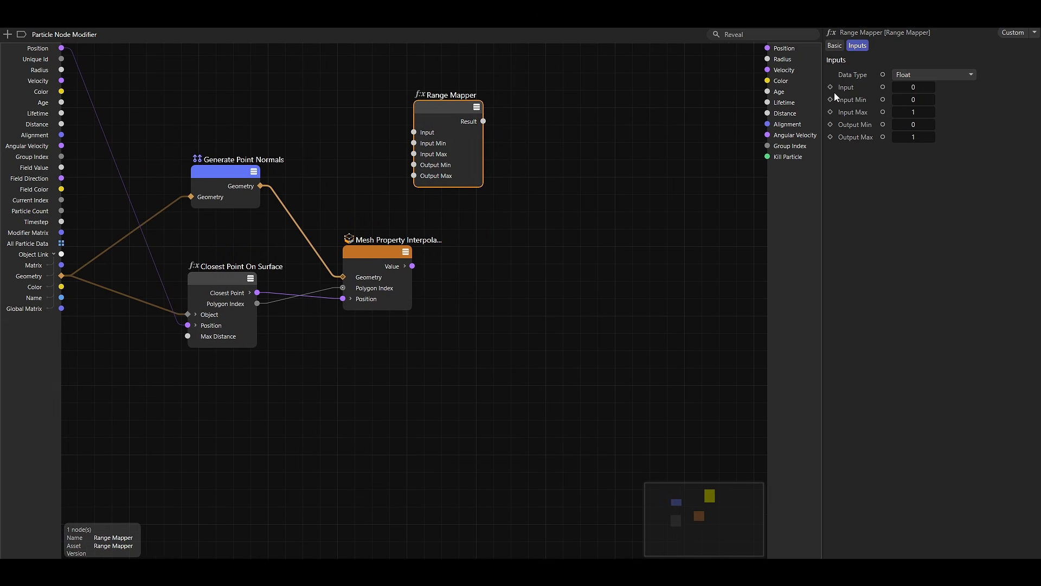
click(913, 76)
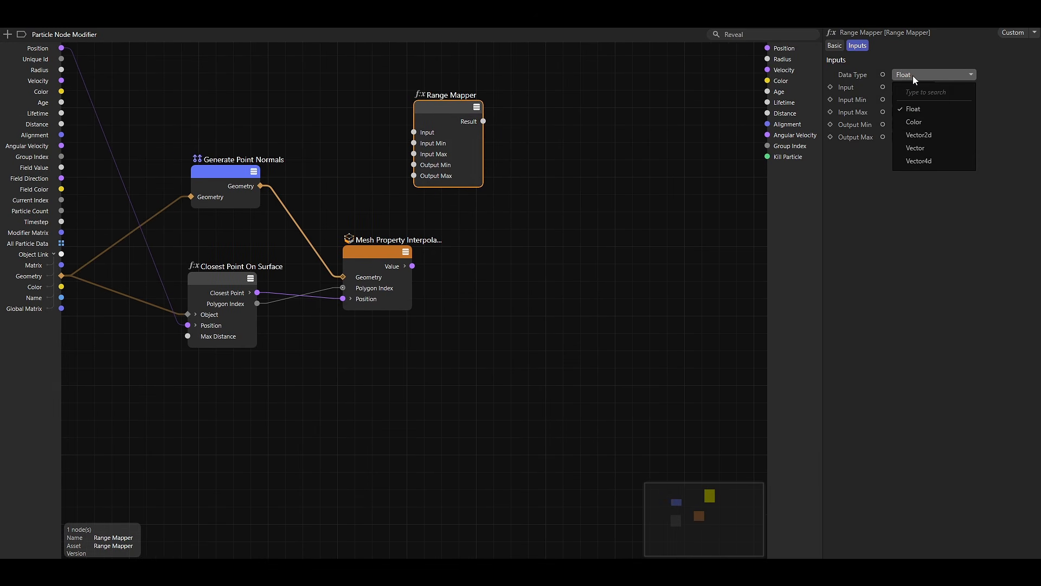
click(915, 147)
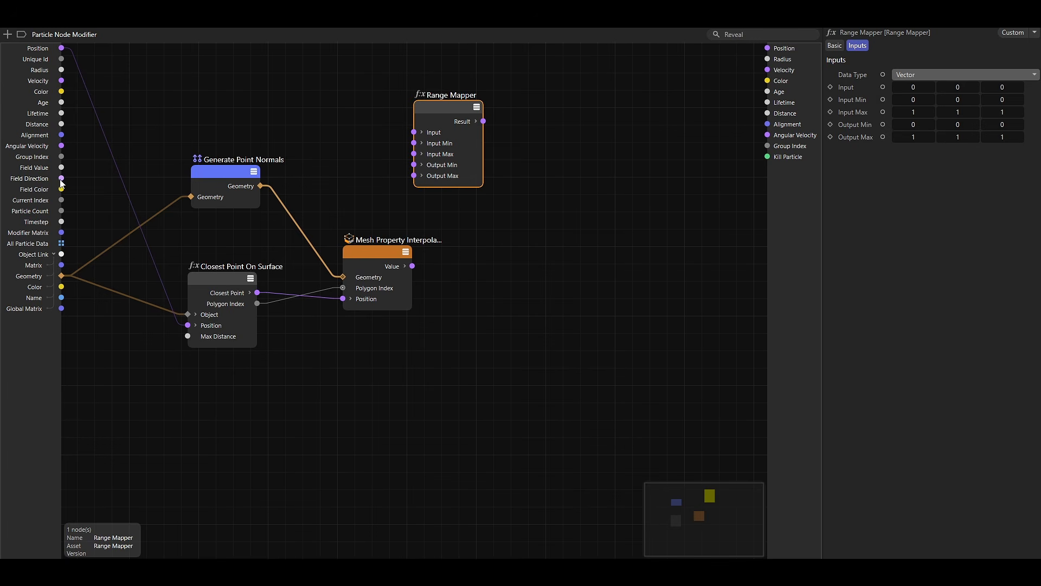
Connect the particle Field Direction to the Range Mapper's Input and space out the Range Mapper and Mesh Property Interpolate nodes.
drag(61, 179, 71, 178)
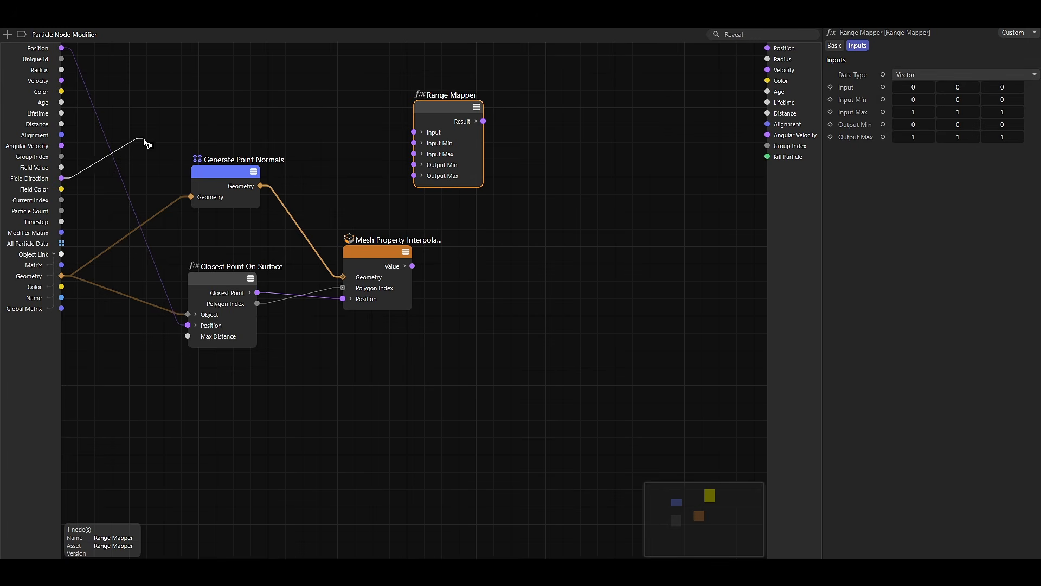
drag(144, 140, 414, 133)
drag(374, 251, 383, 256)
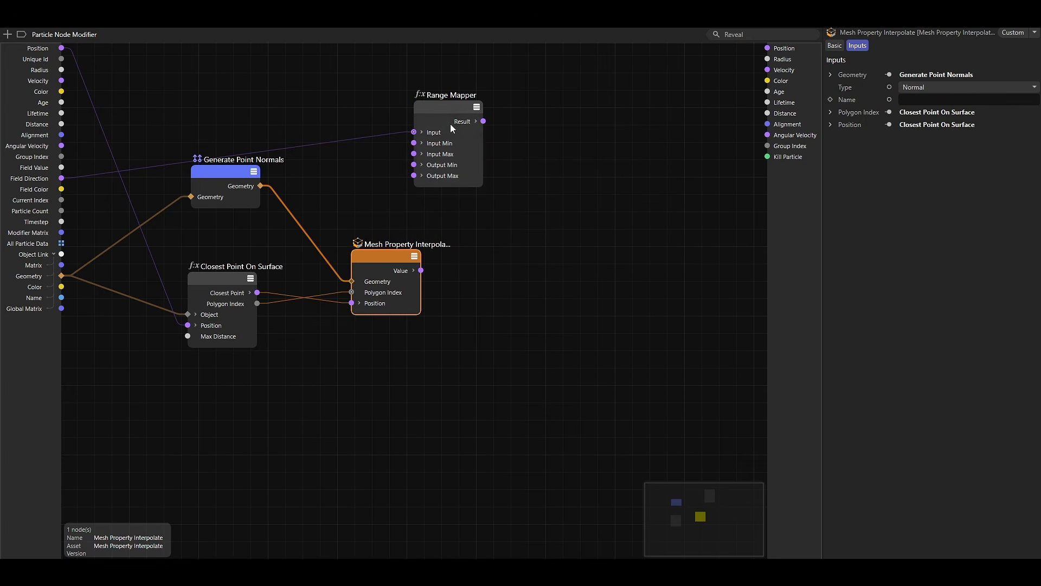
drag(439, 108, 386, 73)
Add a Cross Product node to the graph after Mesh Property Interpolate.
double_click(542, 236)
text(cross)
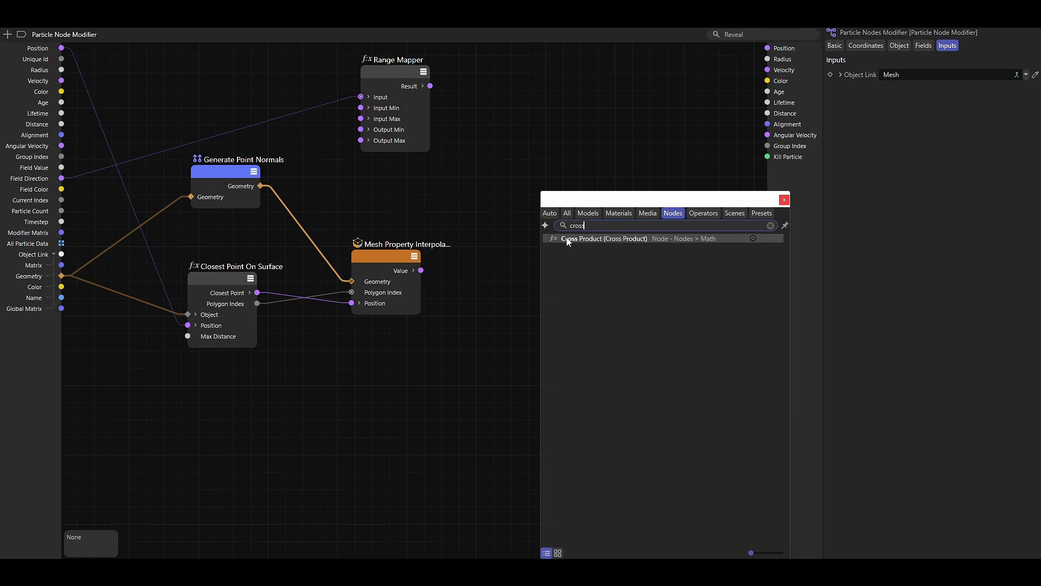
double_click(569, 241)
drag(540, 243, 551, 237)
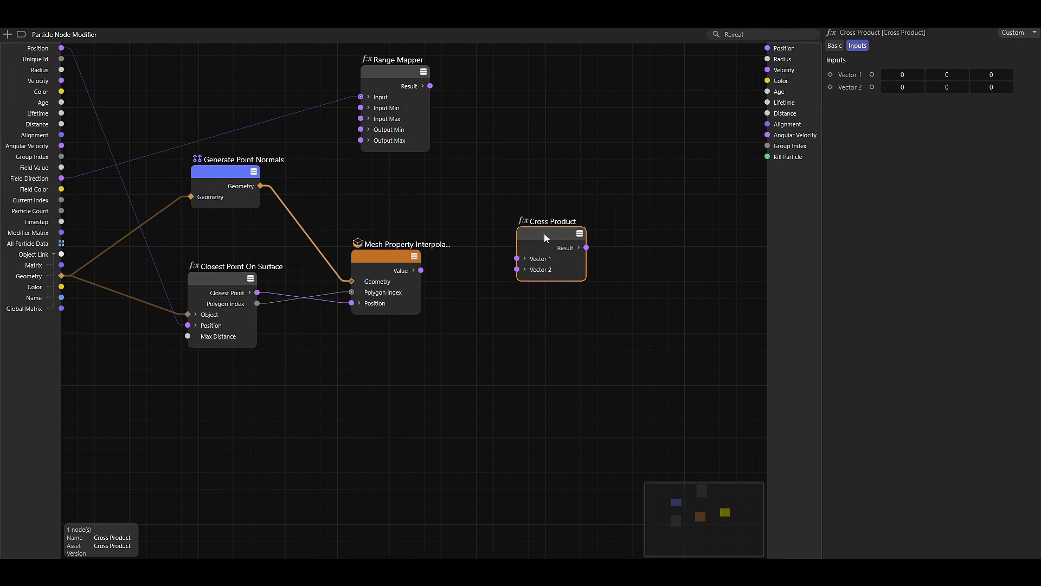
Connect the Mesh Property Interpolate value to the Cross Product's Vector 1 and the Range Mapper result to Vector 2.
drag(430, 86, 517, 269)
drag(421, 270, 517, 260)
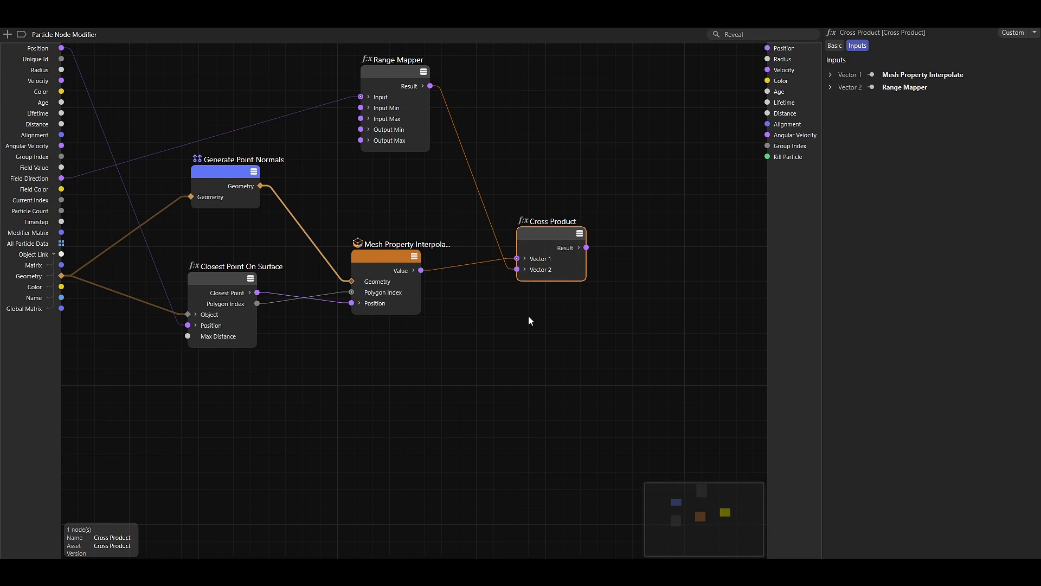
middle_drag(489, 320, 480, 314)
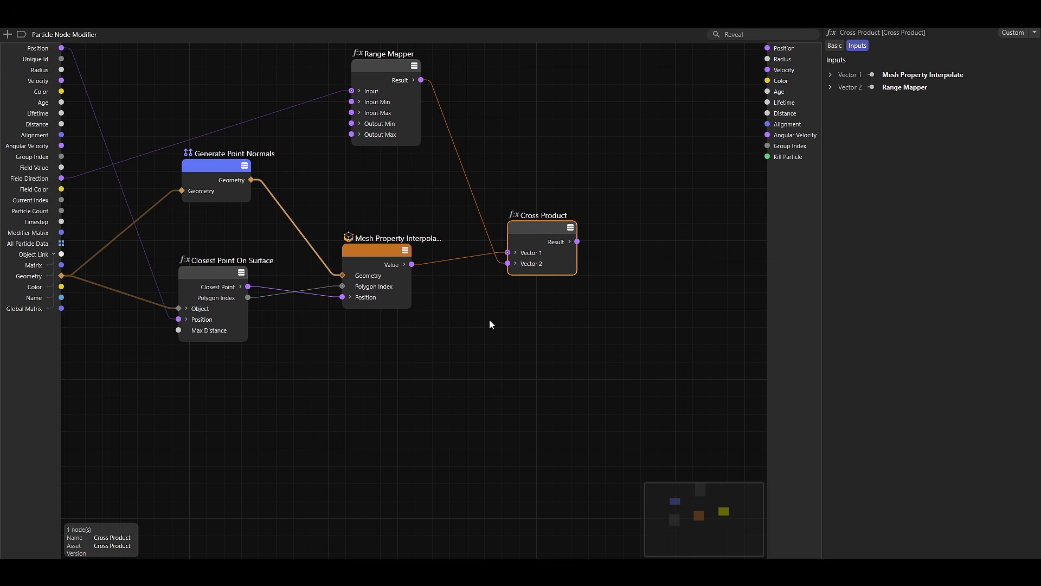
Add a Scale node with the Vector data type and feed the Cross Product result into its Input 1.
double_click(617, 285)
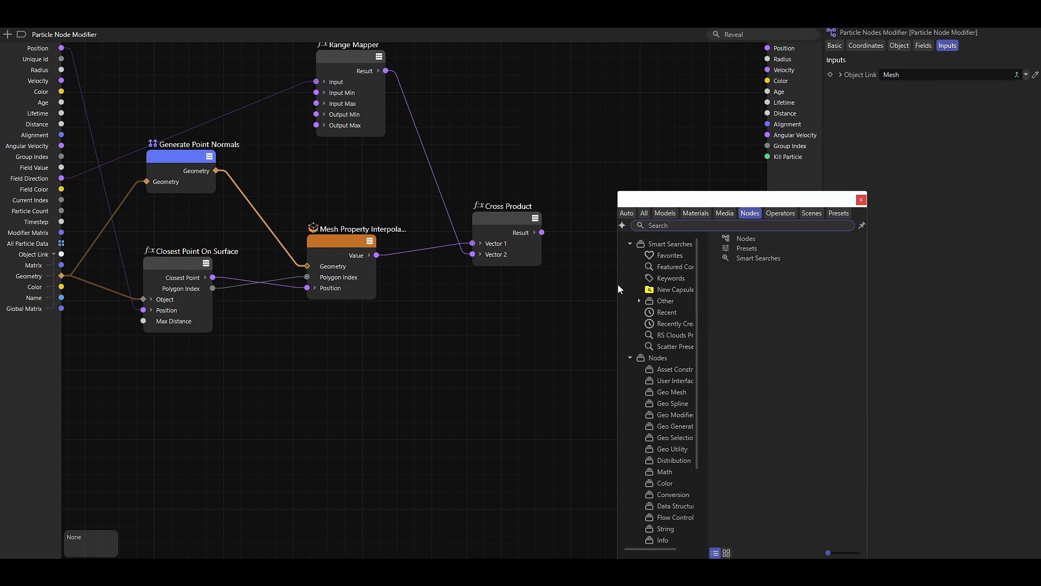
text(scale)
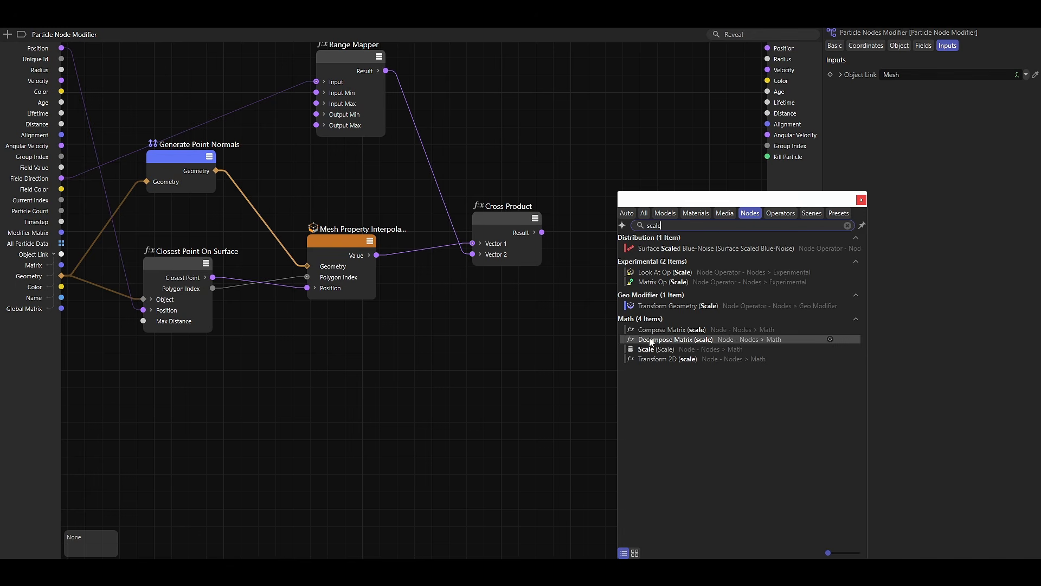
click(654, 350)
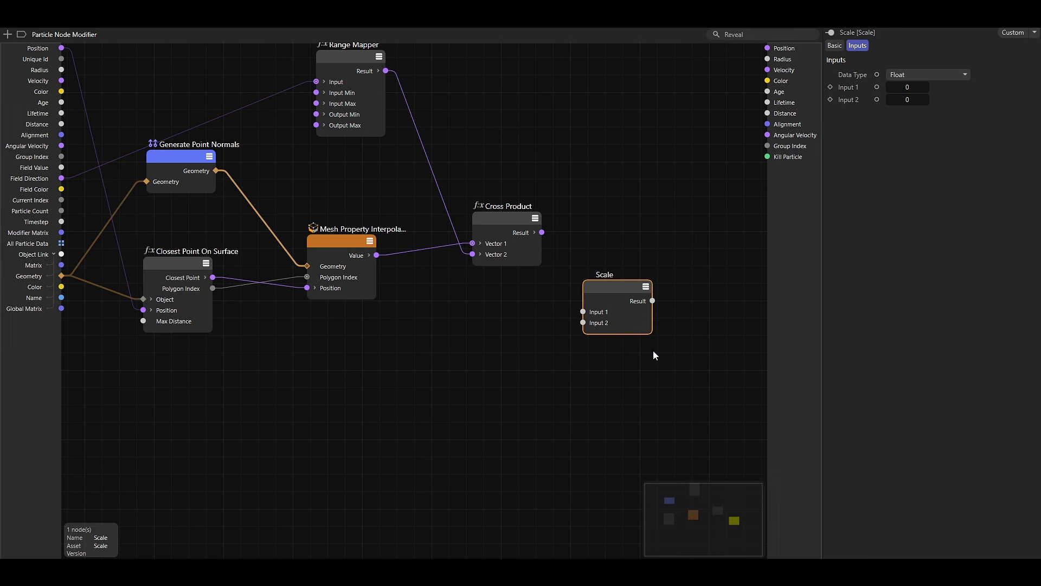
click(899, 74)
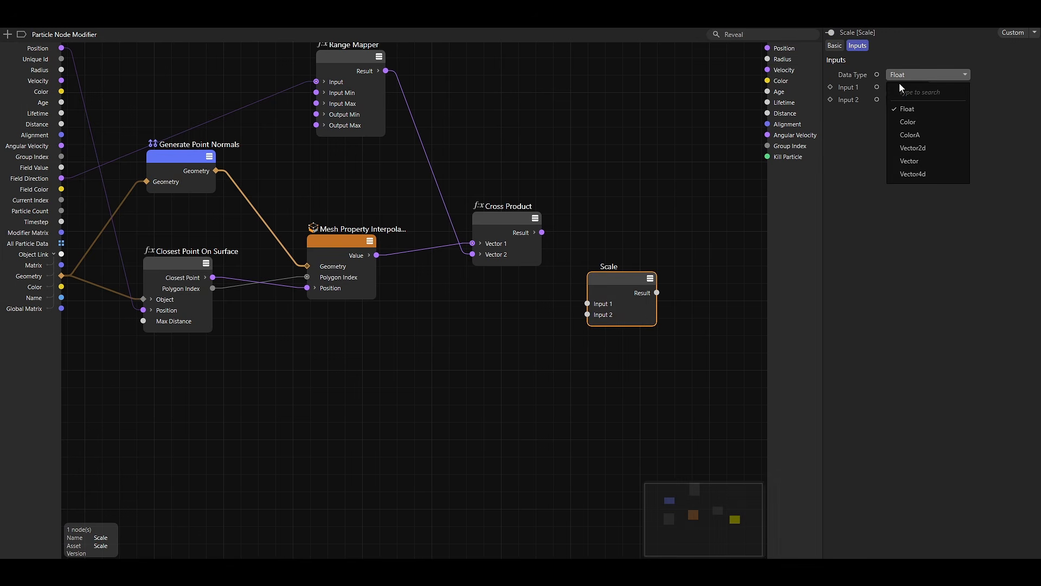
click(906, 159)
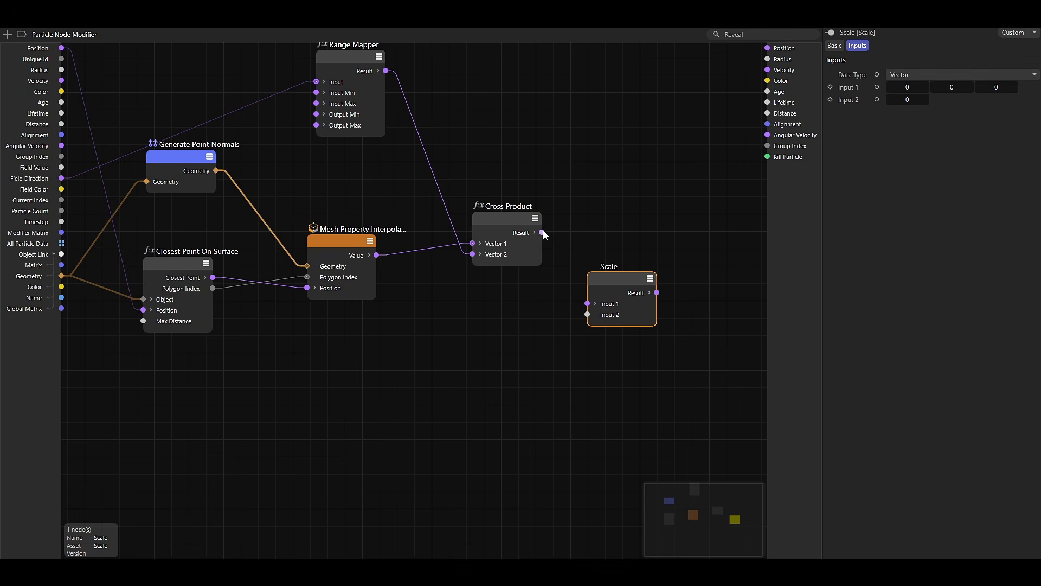
drag(542, 232, 596, 285)
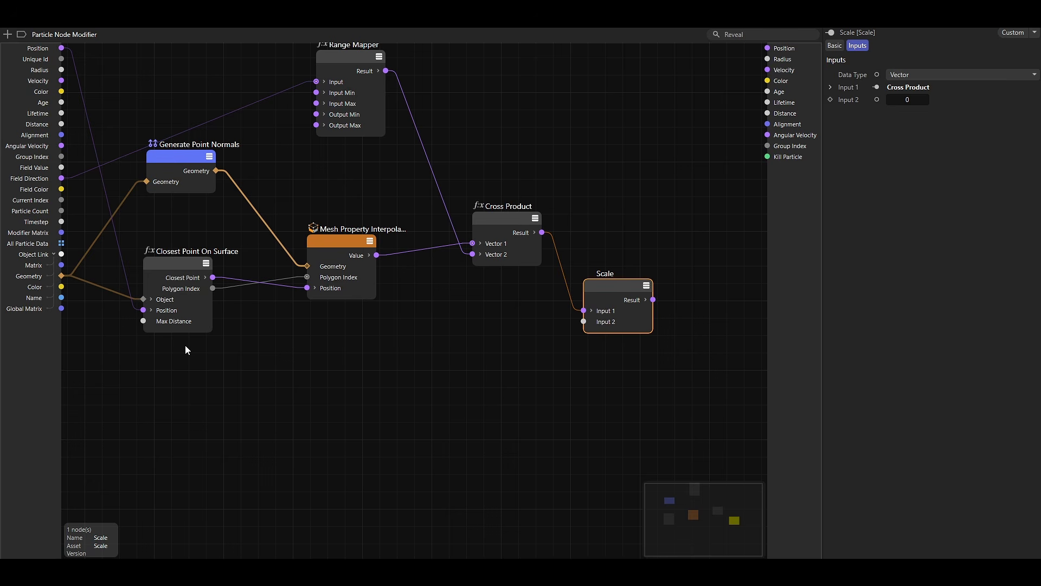
Add a Float input port to the Particle Node Modifier graph and rename it Flow Strength.
click(27, 348)
right_click(28, 348)
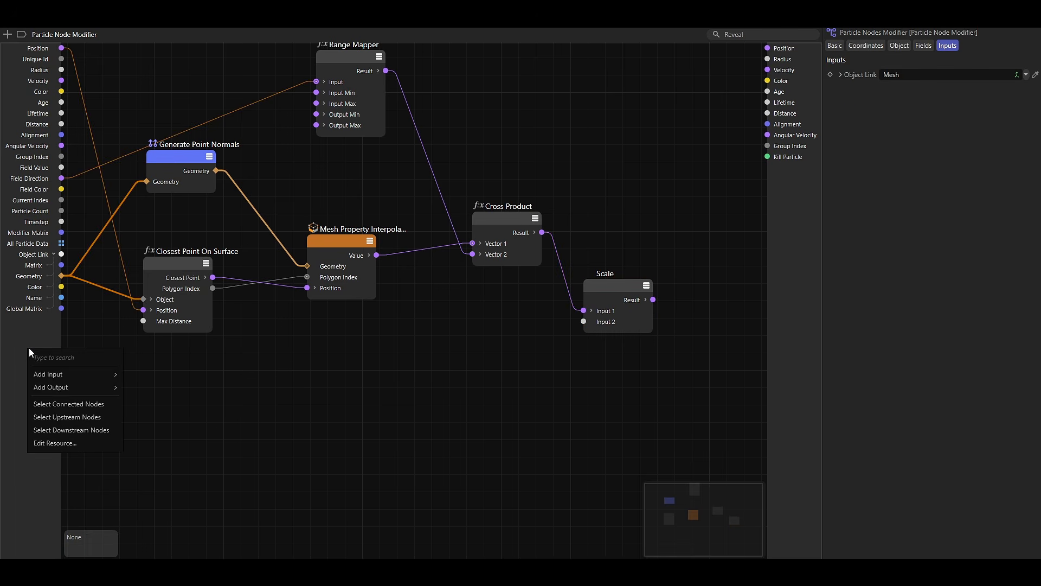
mouse_move(46, 372)
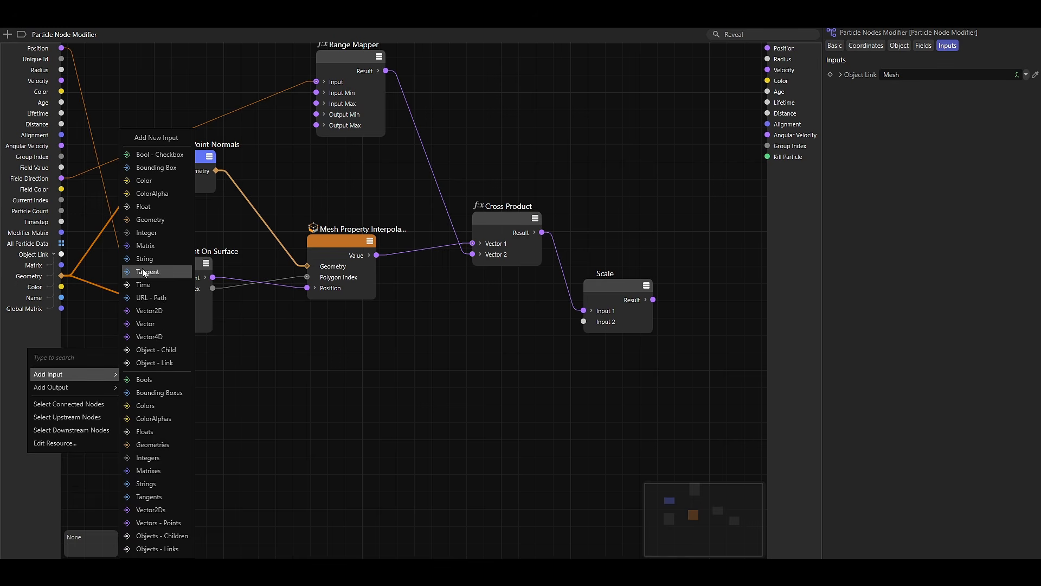
click(142, 207)
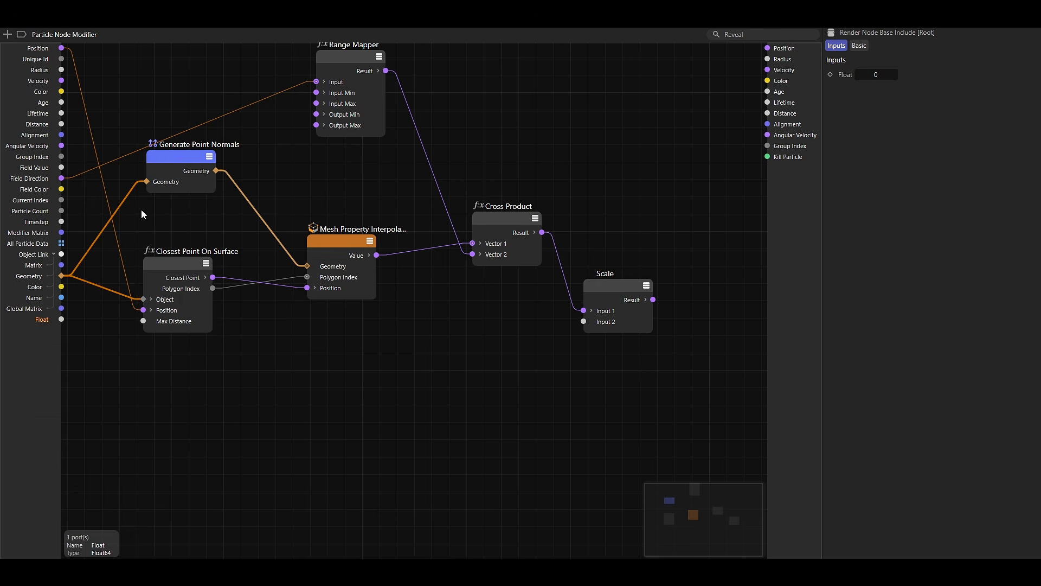
right_click(42, 321)
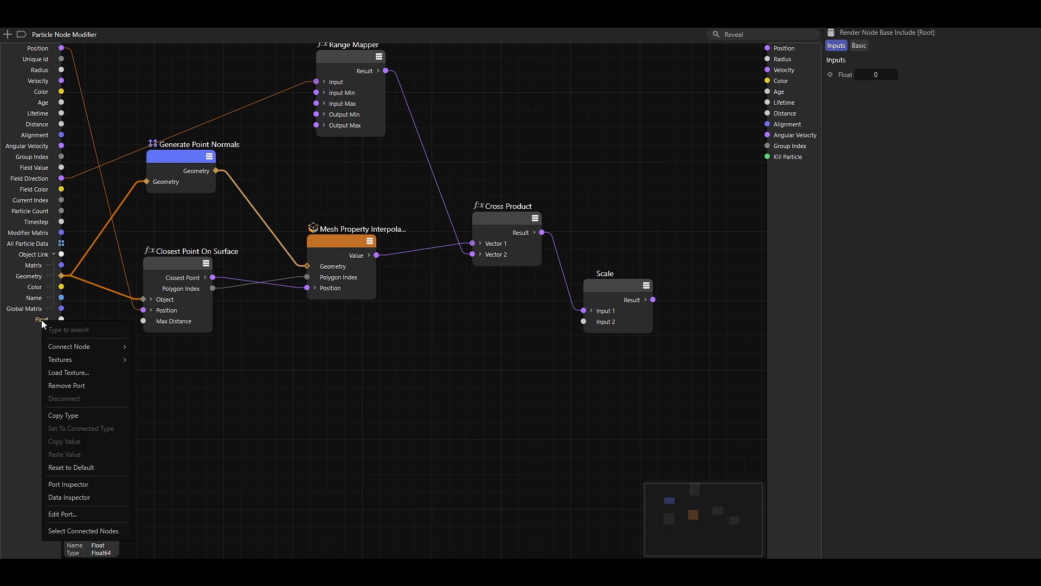
click(80, 513)
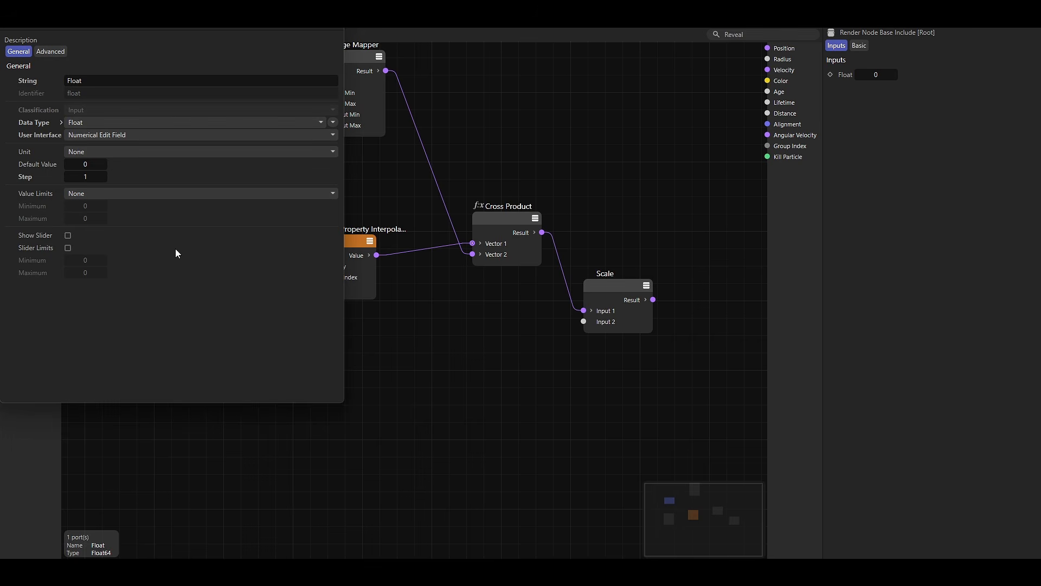
click(92, 81)
text(Flow Strength)
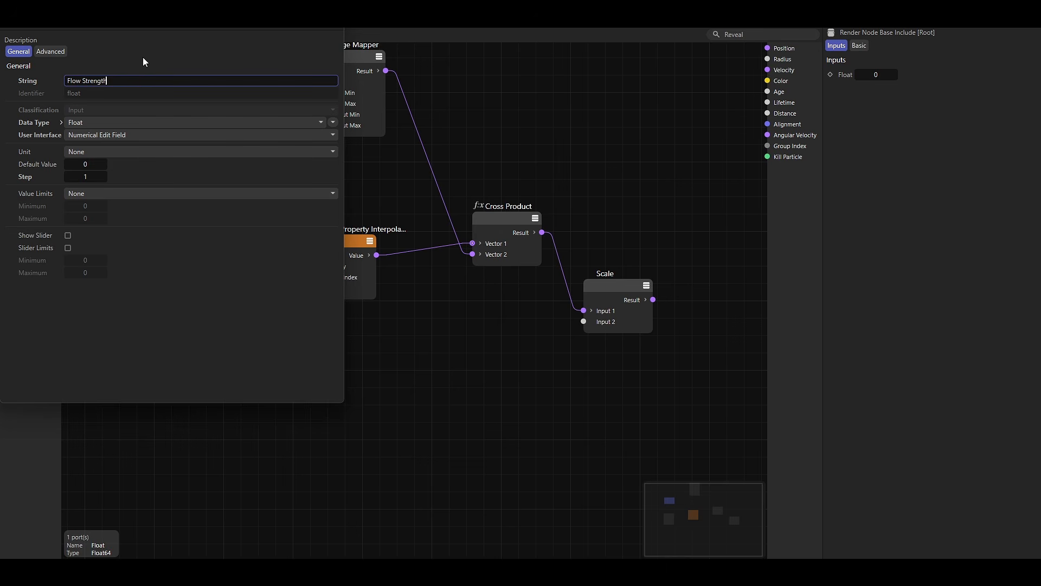
key(Return)
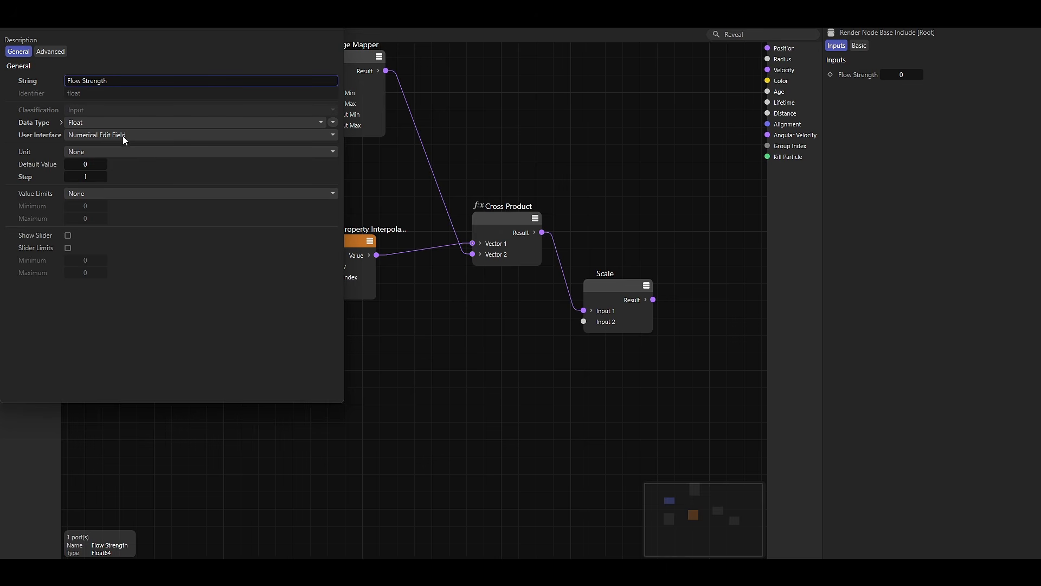
Give the Flow Strength port a slider with limits enabled, a slider maximum of 1000 and a default value of 80.
click(68, 236)
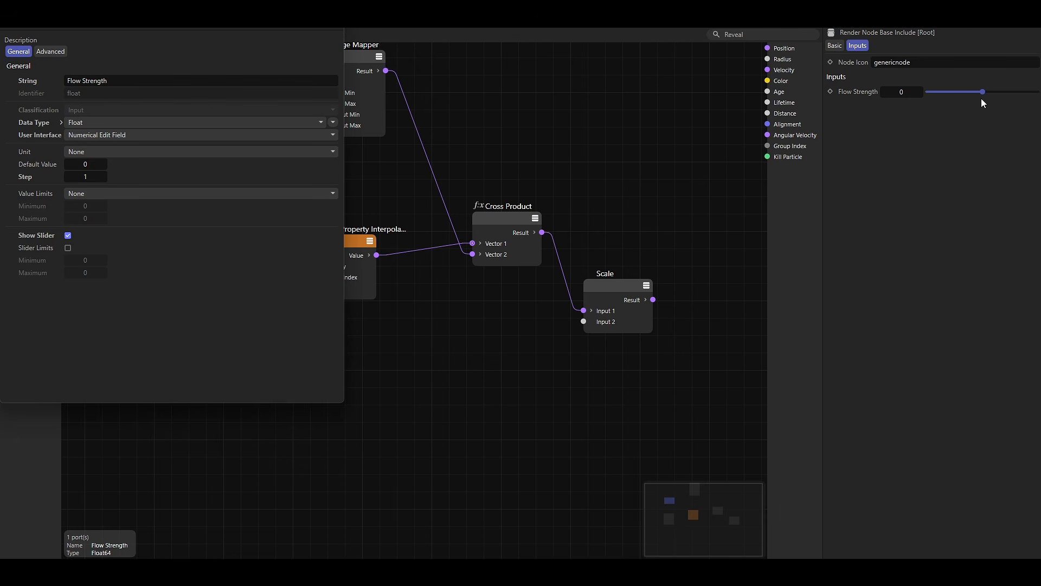
click(68, 247)
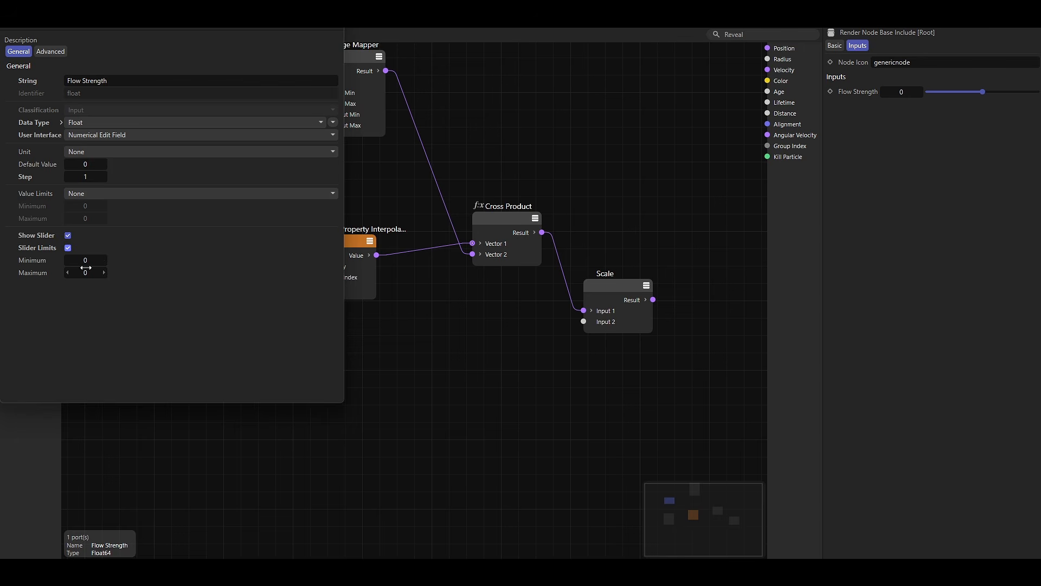
text(1000)
key(Return)
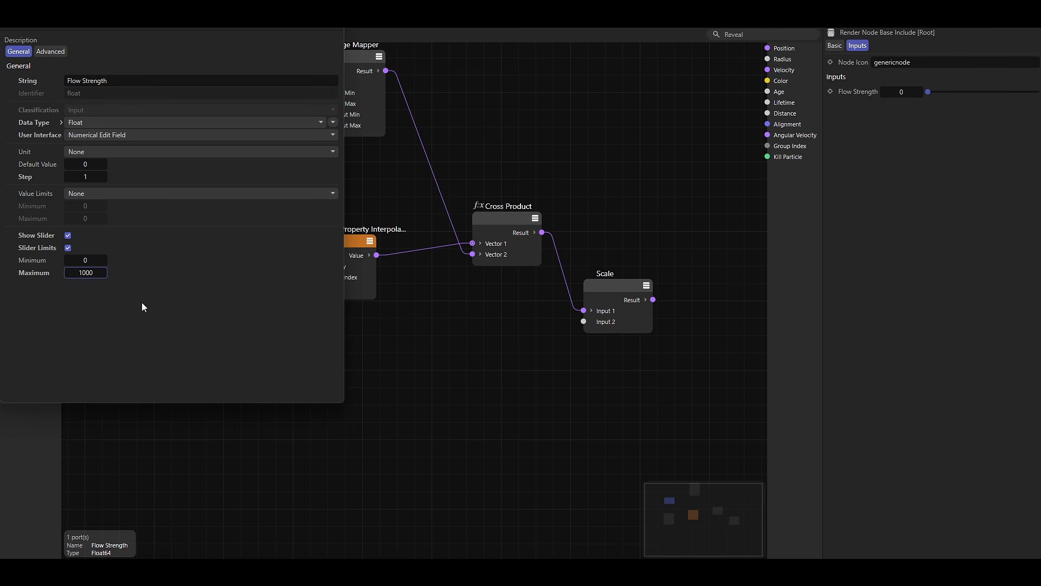
click(85, 163)
text(80)
key(Return)
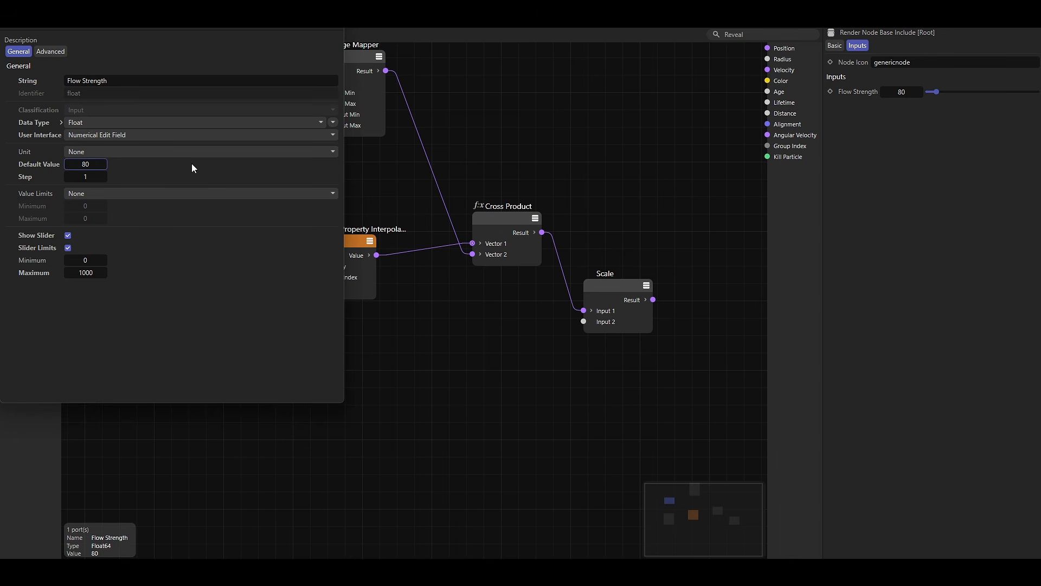
click(333, 19)
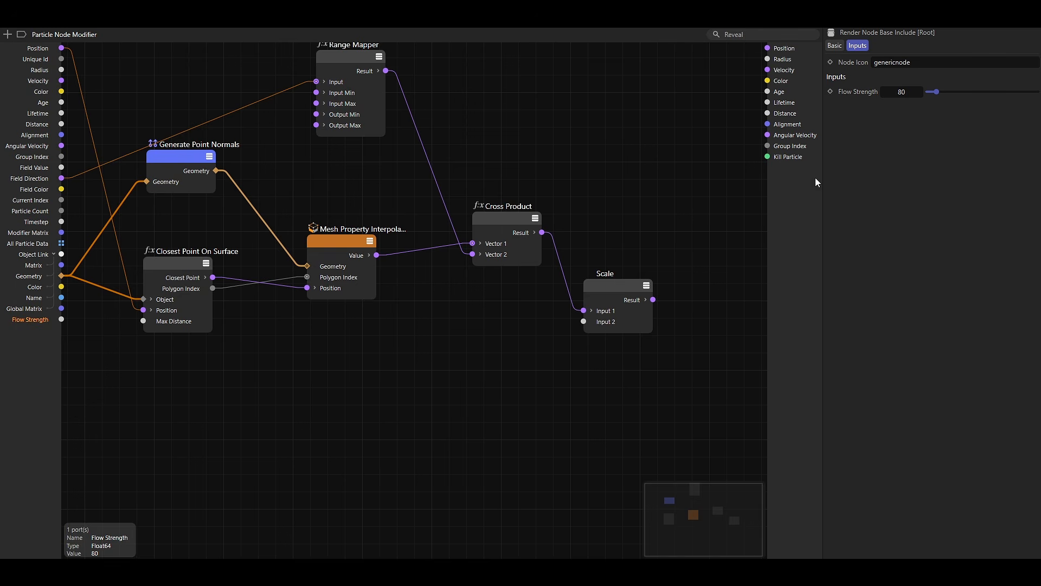
Connect Flow Strength to the Scale node's Input 2 and the Scale Result to the Velocity output, then close the node editor.
drag(61, 321, 466, 414)
drag(568, 341, 586, 324)
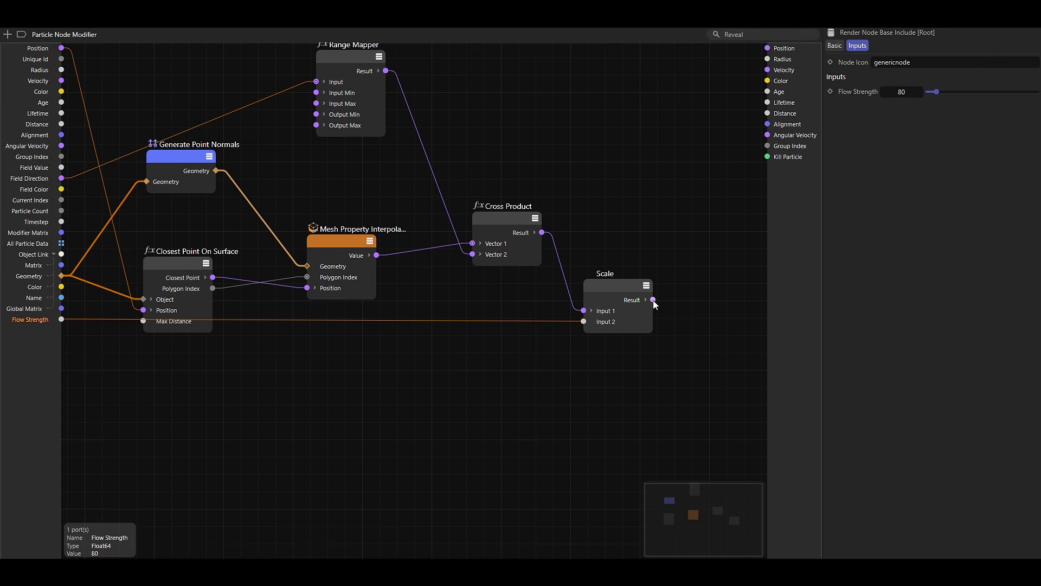
drag(653, 301, 710, 238)
drag(675, 97, 768, 73)
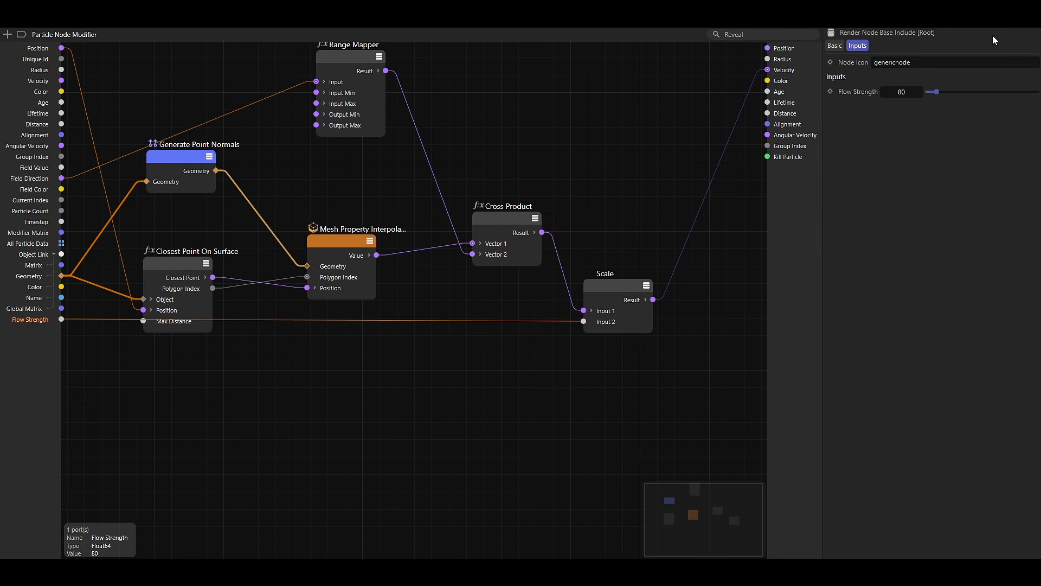
click(1028, 8)
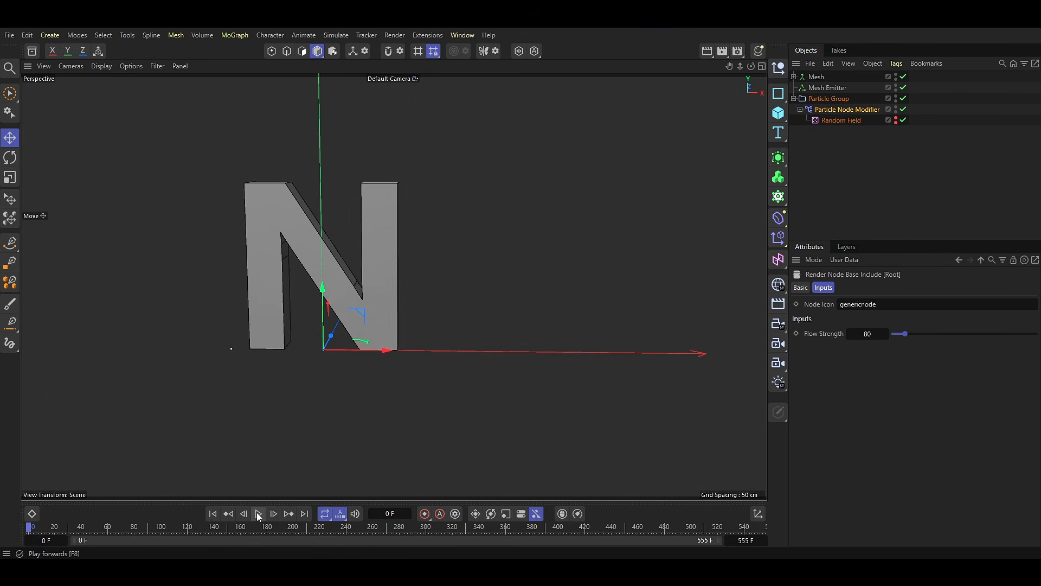
Play the simulation, examine from several angles how the particles move around the letter N, and return to the start.
click(259, 514)
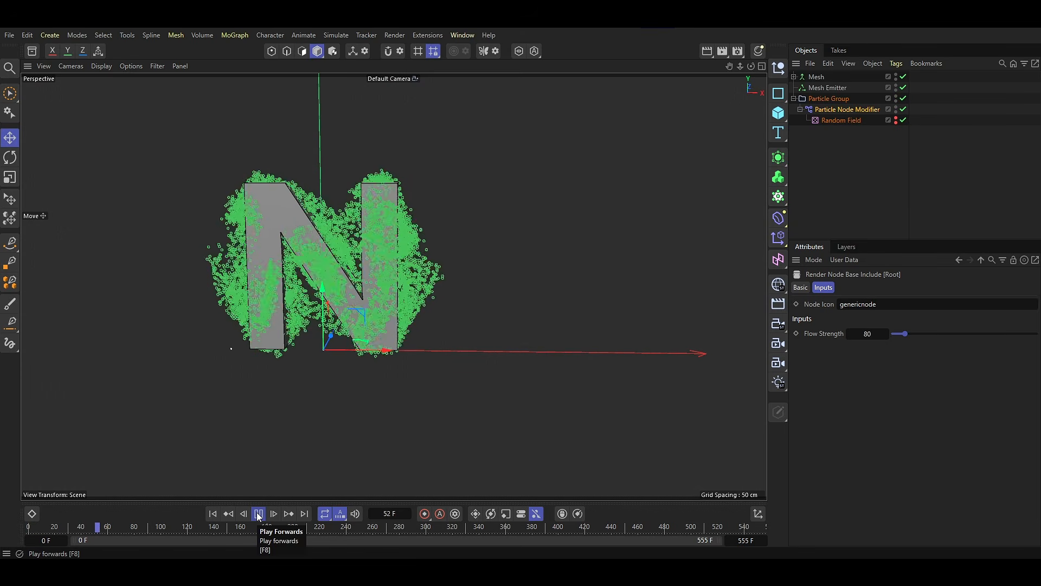
alt+drag(487, 349, 510, 271)
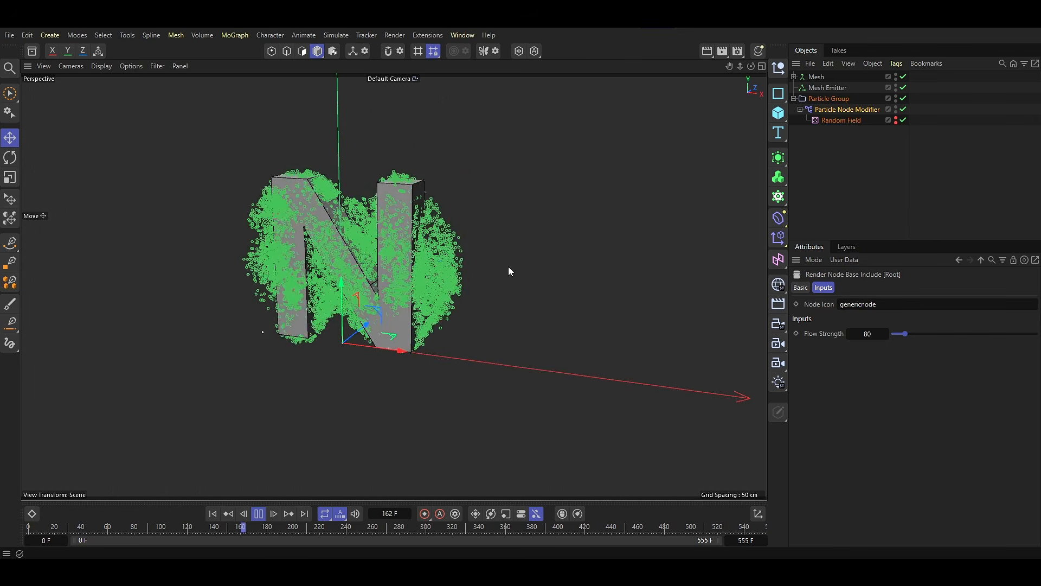
alt+drag(321, 326, 355, 258)
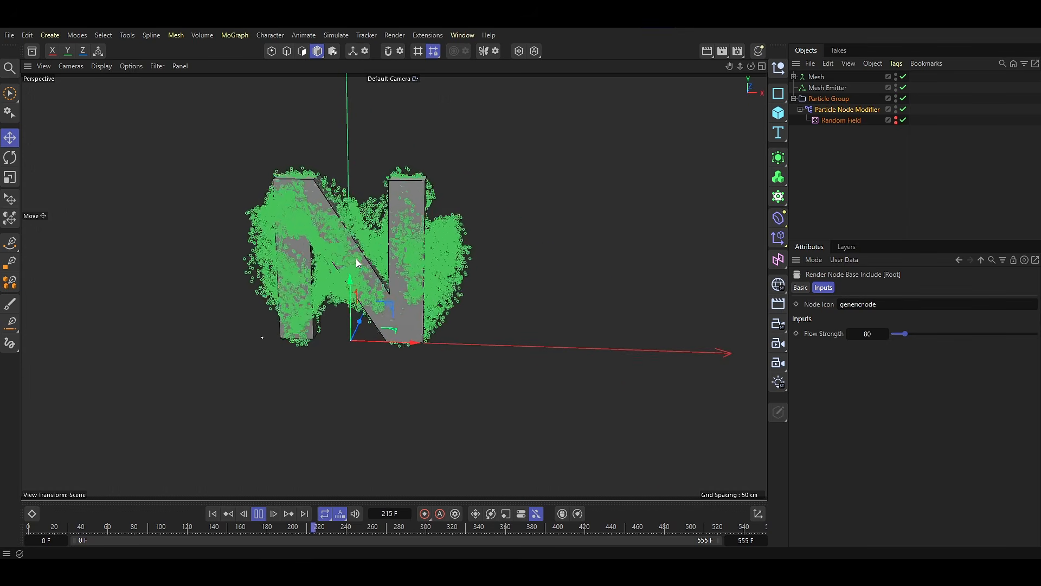
scroll(356, 258, up, 3)
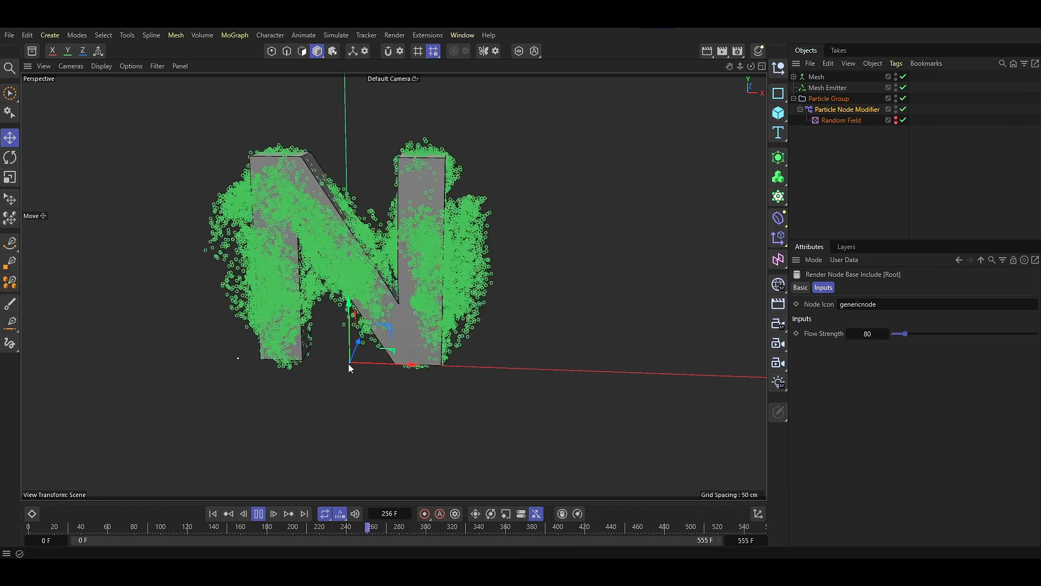
key(shift+f)
Add a Surface Attract modifier and place it in the Particle Group below the Particle Node Modifier.
click(331, 34)
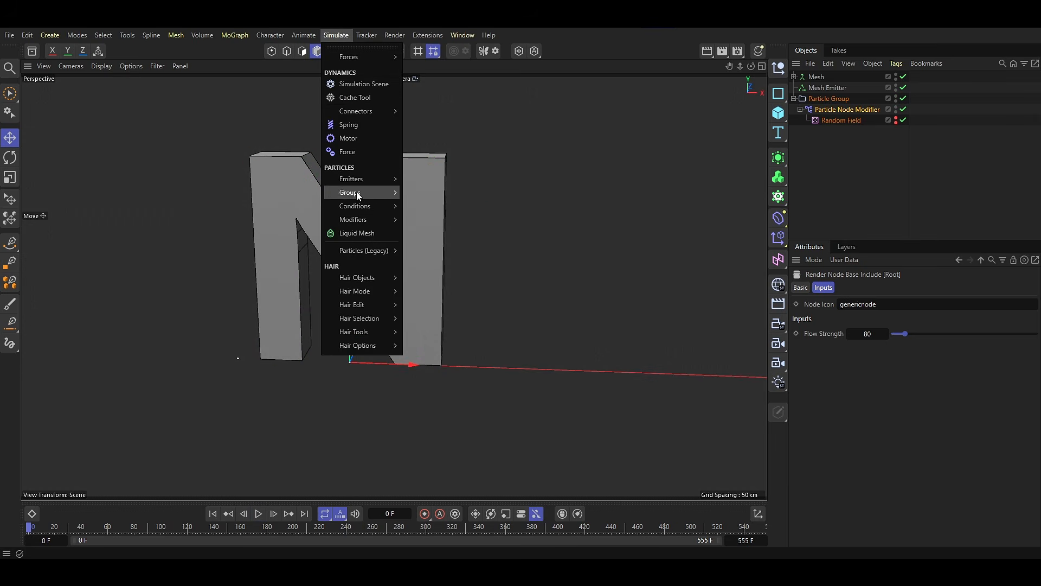
mouse_move(359, 219)
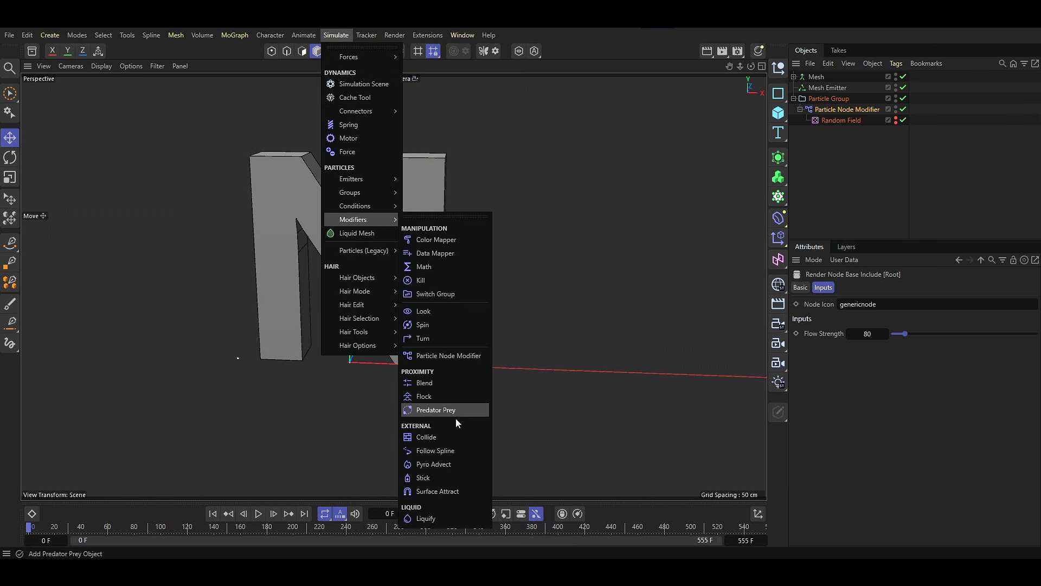
click(449, 490)
click(800, 120)
drag(813, 76, 812, 125)
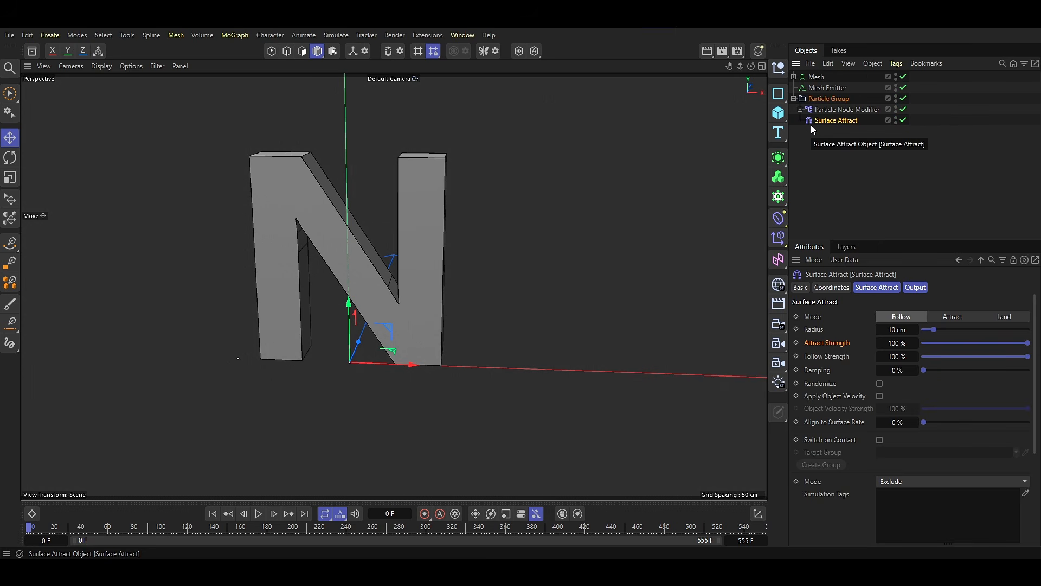
Set the Surface Attract modifier's Attract Strength to 2800%, Follow Strength to 1000% and Damping to 5%.
double_click(880, 353)
text(1000)
key(Return)
key(Tab)
text(5)
key(Return)
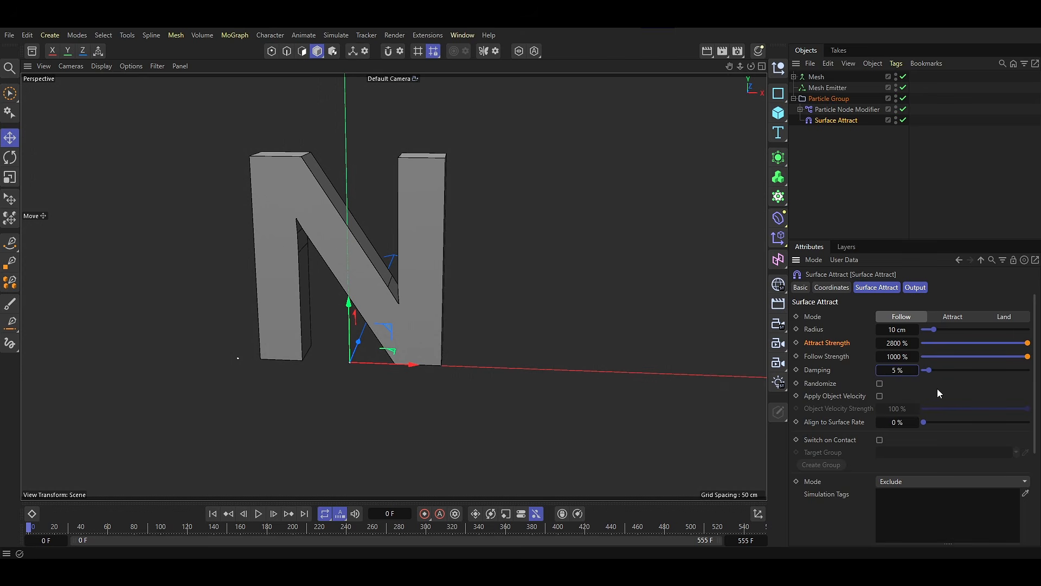
Add a Collider simulation tag to the Mesh object.
right_click(819, 77)
mouse_move(818, 191)
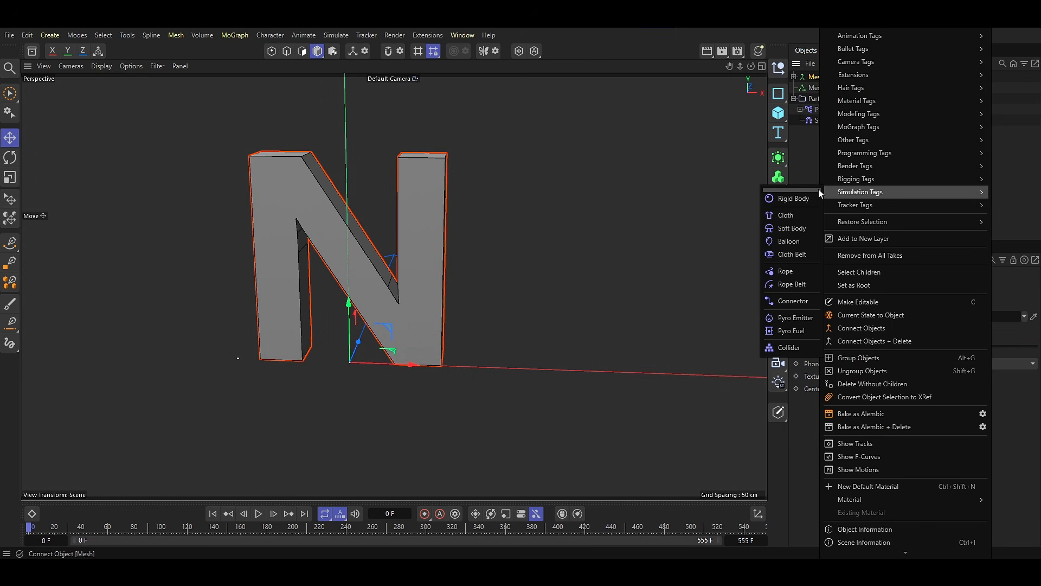
click(798, 348)
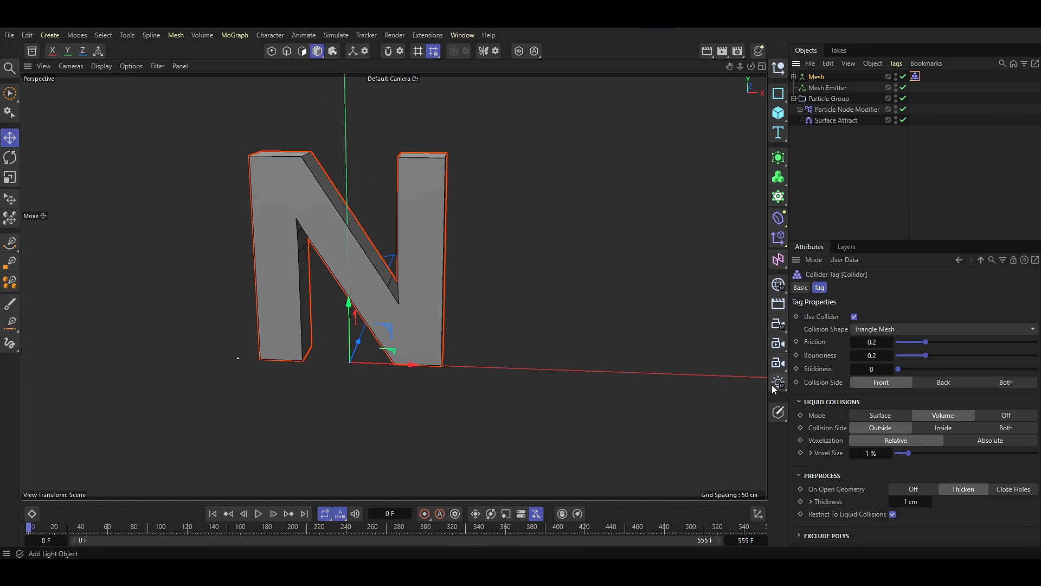
Play the simulation and examine from all sides how the particles follow the surface of the N, then return to frame 0.
click(330, 400)
click(258, 513)
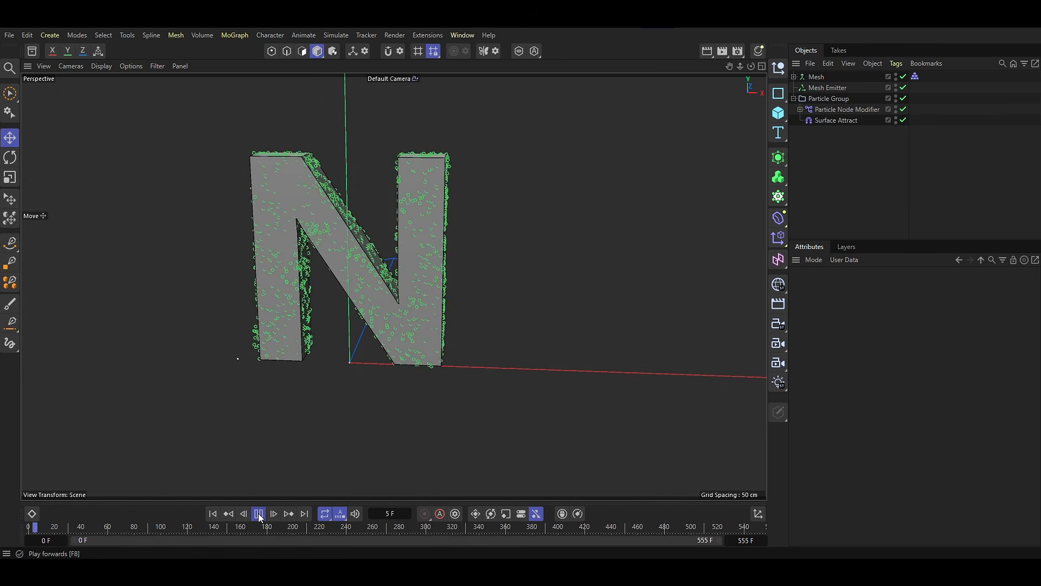
alt+drag(276, 373, 320, 388)
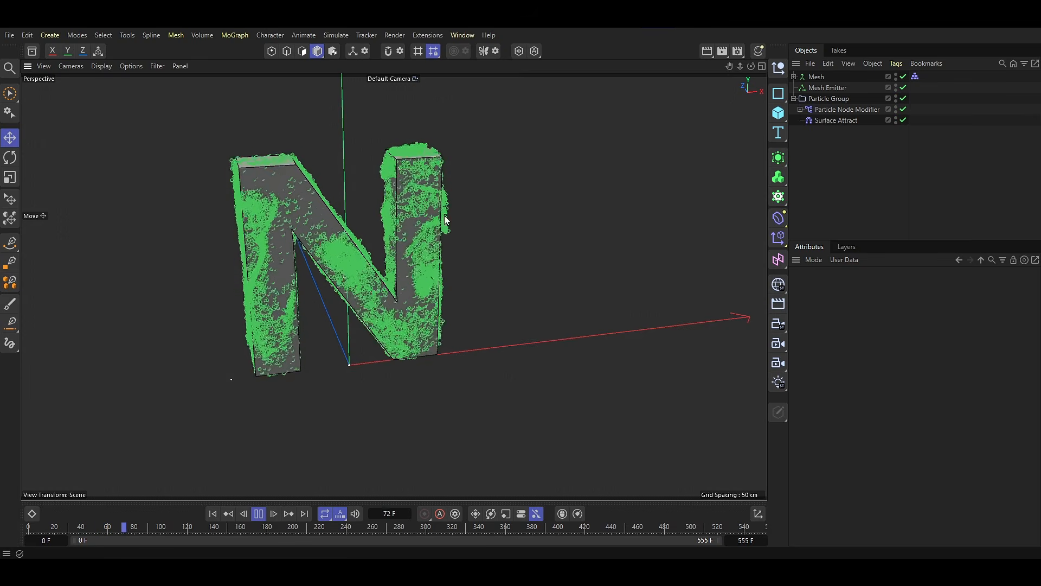
alt+drag(385, 336, 258, 311)
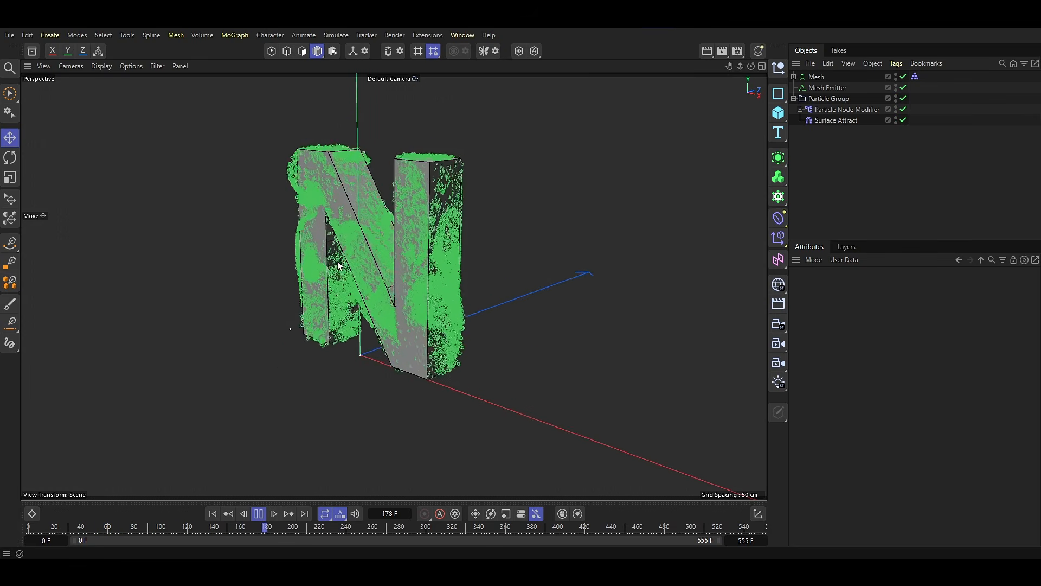
alt+drag(344, 264, 395, 286)
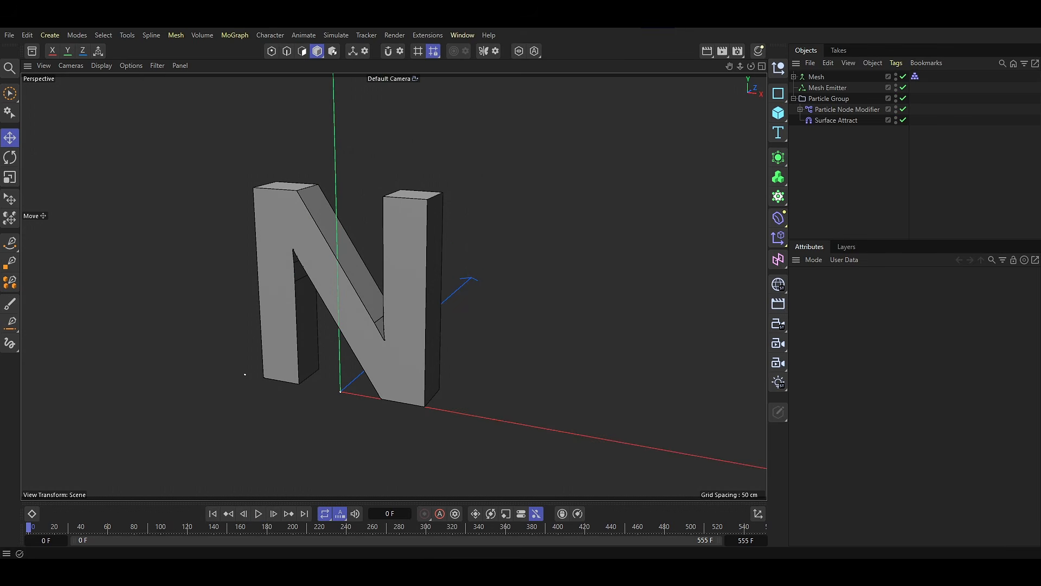
Add a Data Mapper modifier and place it in the Particle Group below Surface Attract.
click(334, 36)
mouse_move(354, 219)
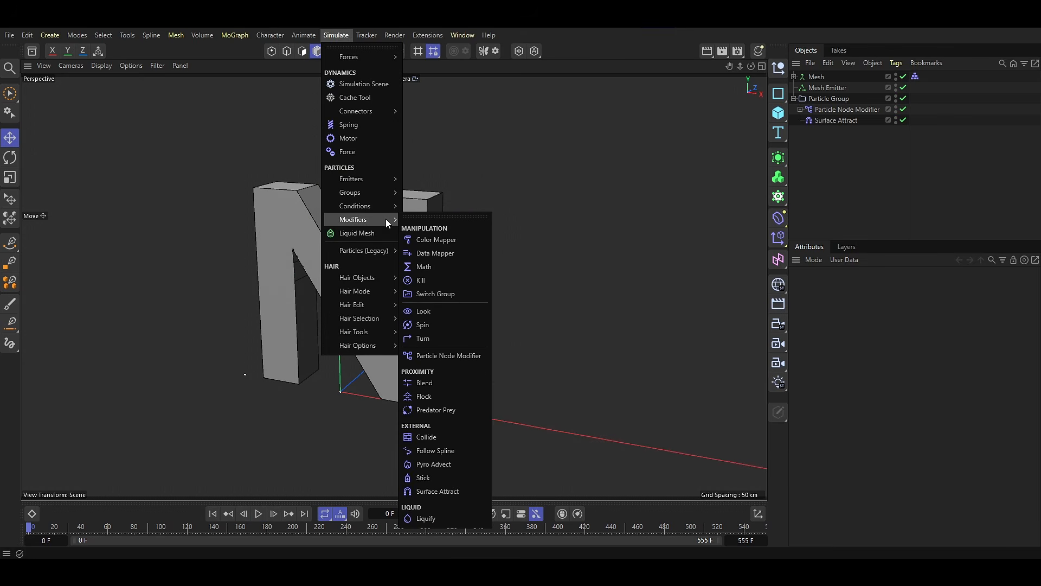
click(435, 253)
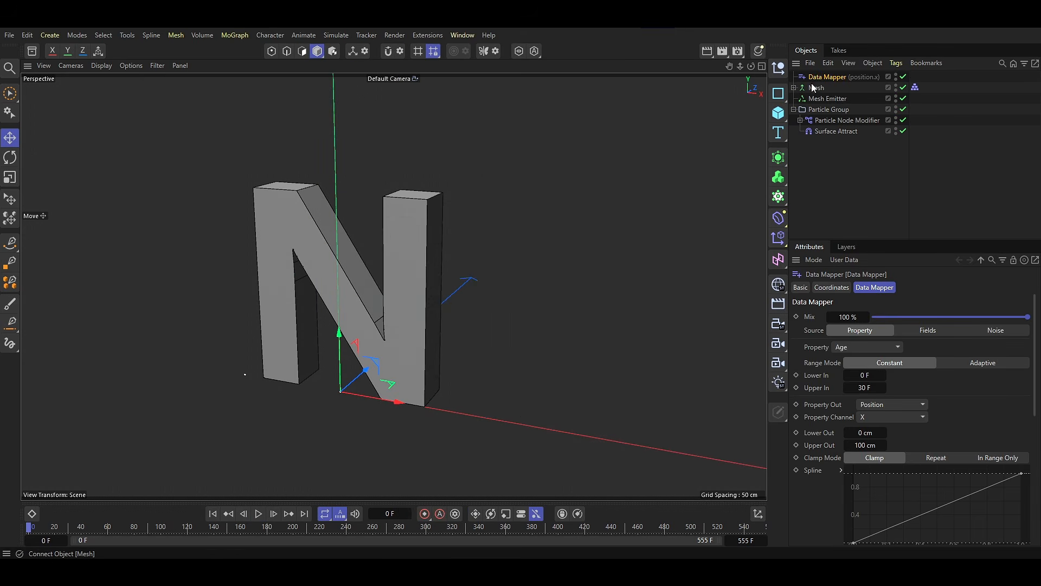
drag(814, 87, 825, 136)
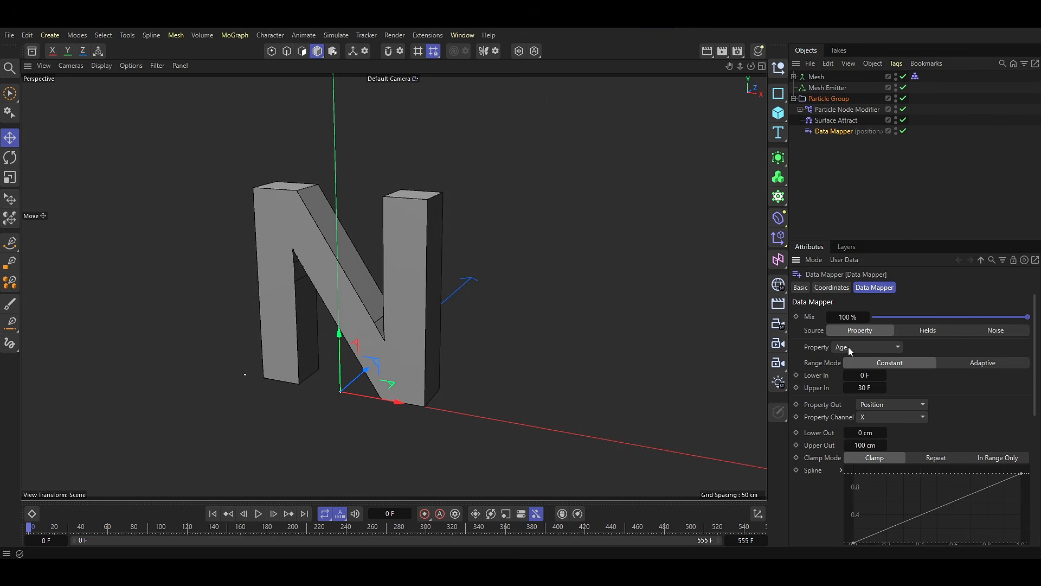
Set the Data Mapper's source property to Velocity Speed and its output property to Radius.
click(850, 349)
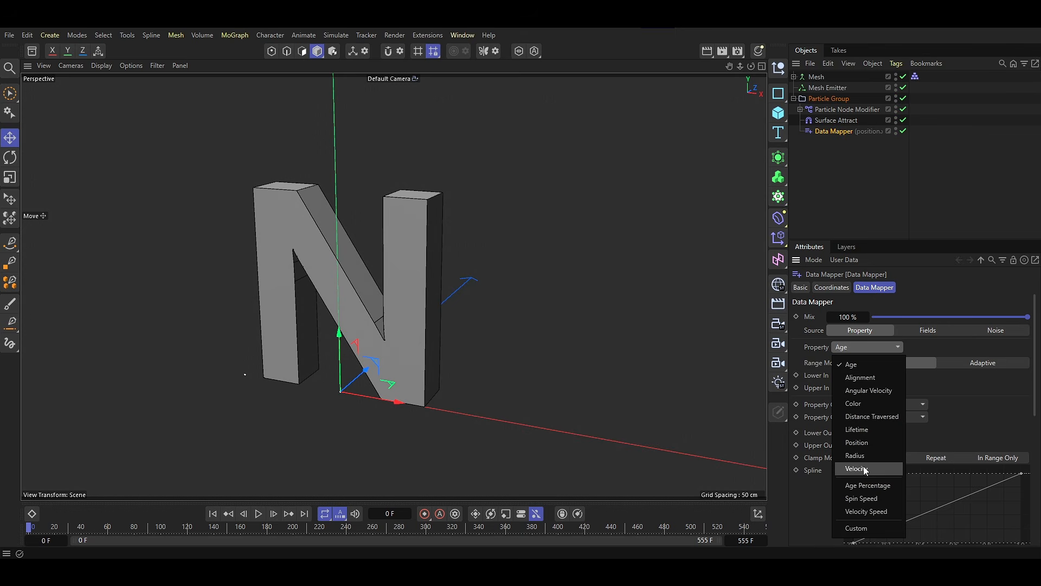
click(869, 513)
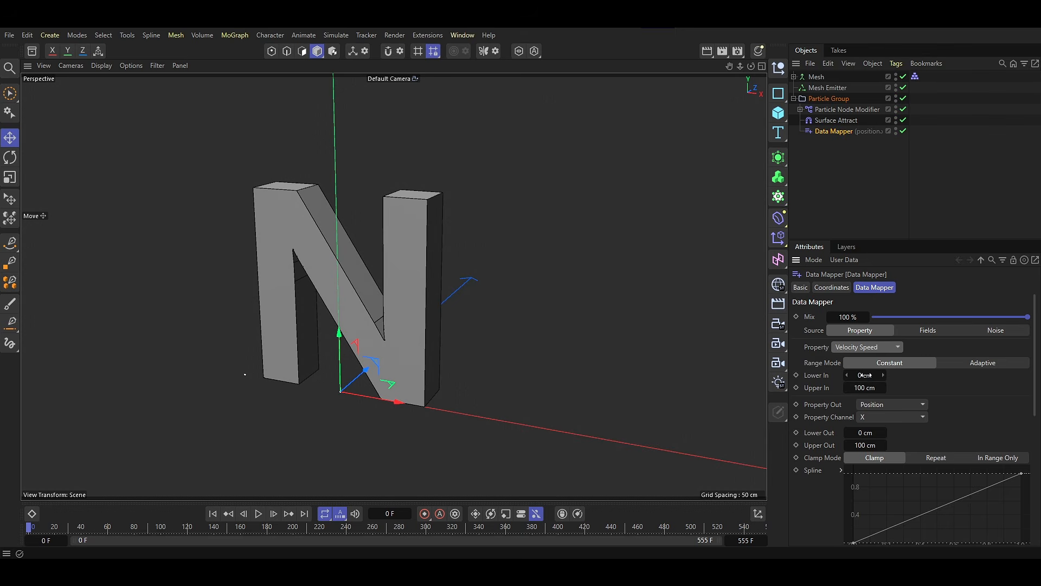
click(871, 405)
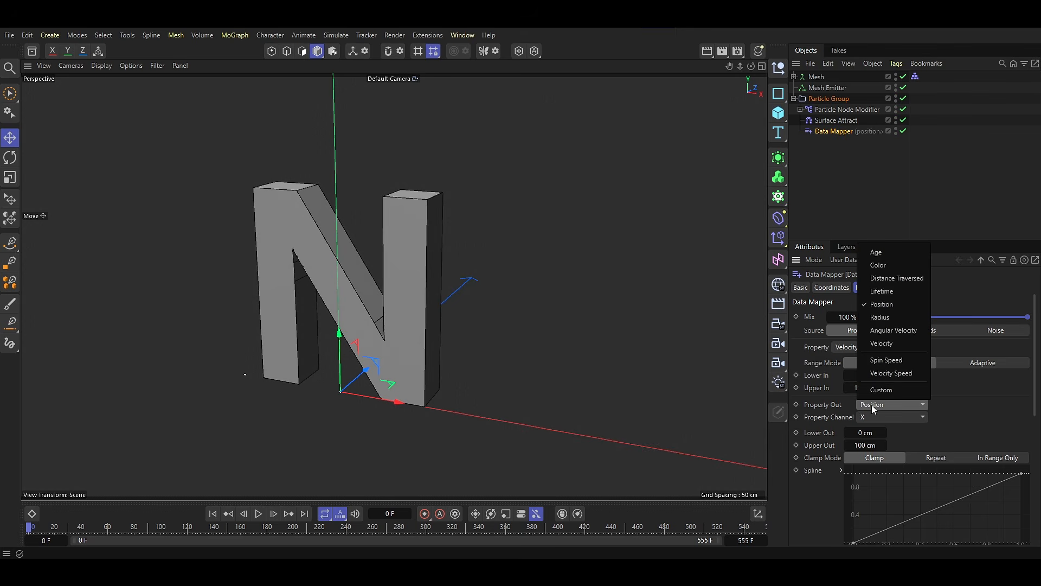
click(878, 320)
Set the Data Mapper's radius output range to 0.5 cm lower and 0.8 cm upper.
drag(873, 420, 901, 418)
key(Tab)
text(0.8)
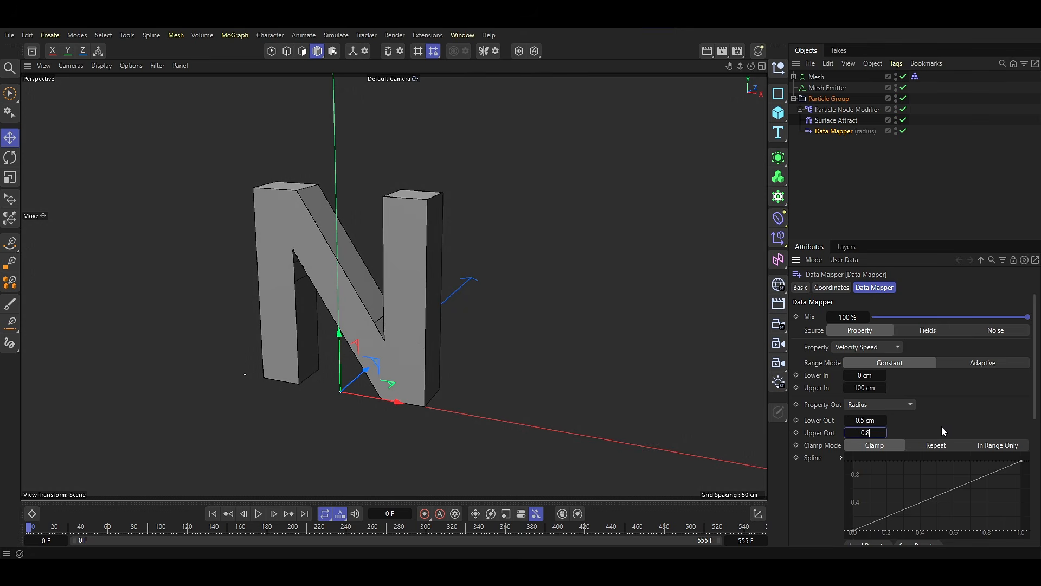
key(Return)
click(942, 427)
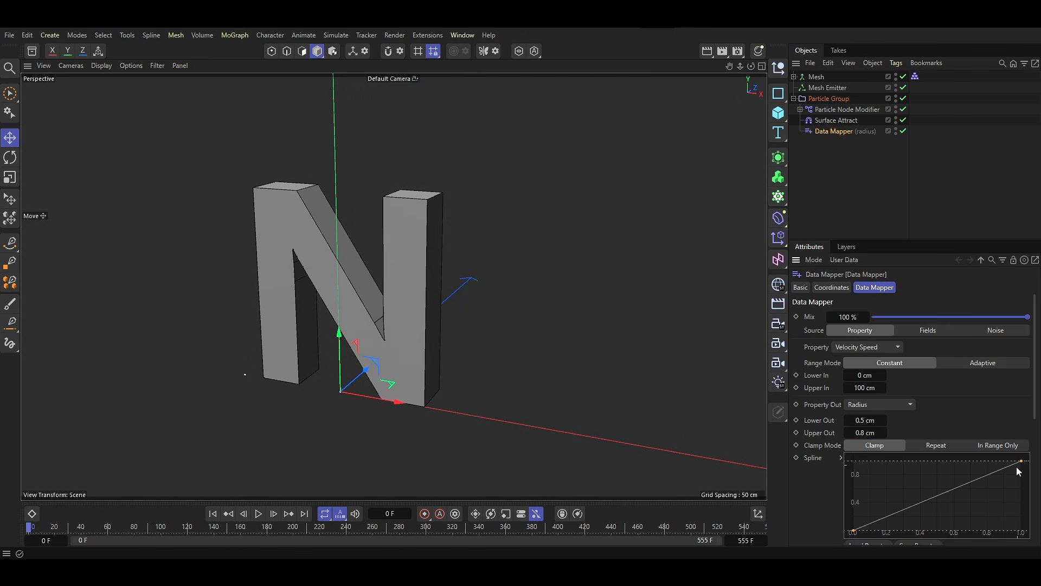
Change the Data Mapper's spline points to the Ease Ease point type.
right_click(980, 502)
mouse_move(928, 451)
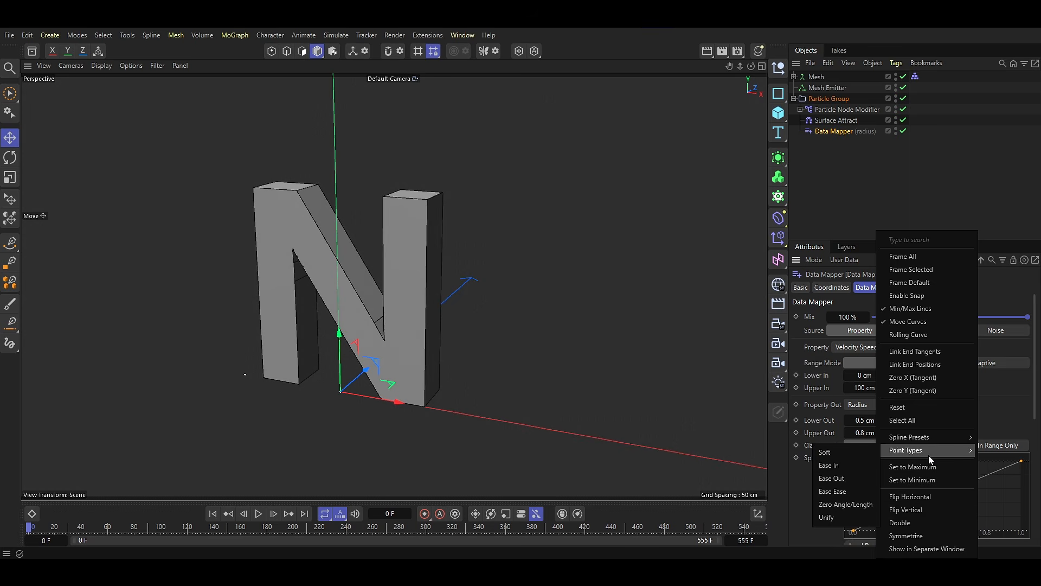
click(849, 491)
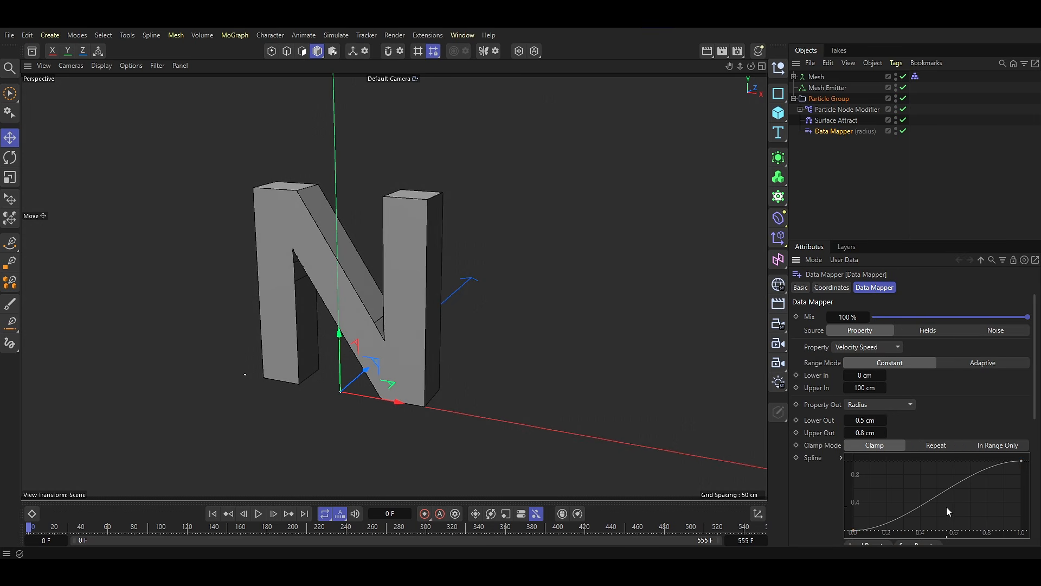
Hide the Mesh, play the simulation and orbit to examine the particle radii, then show the Mesh again.
click(896, 76)
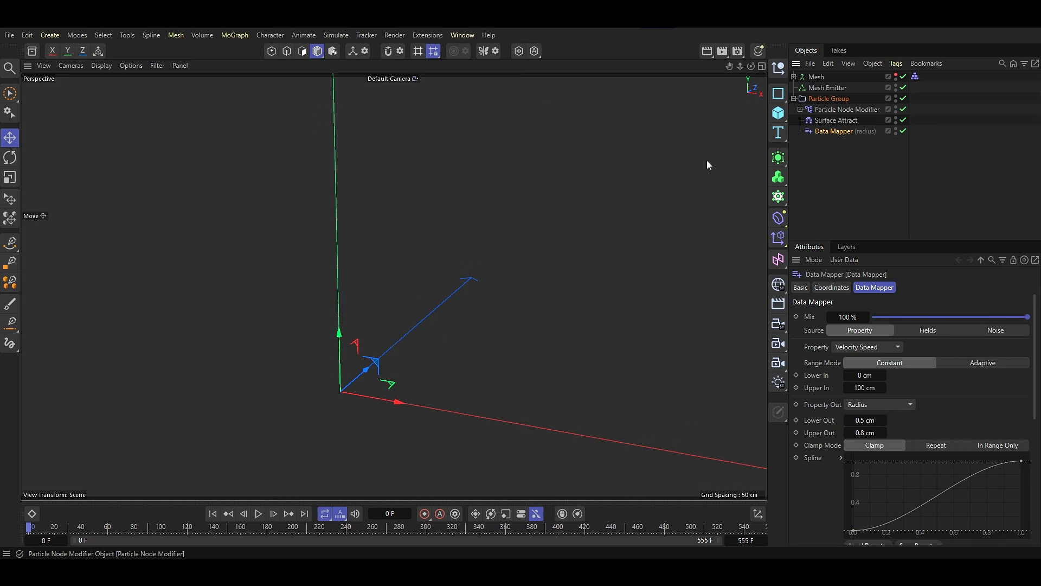
click(258, 514)
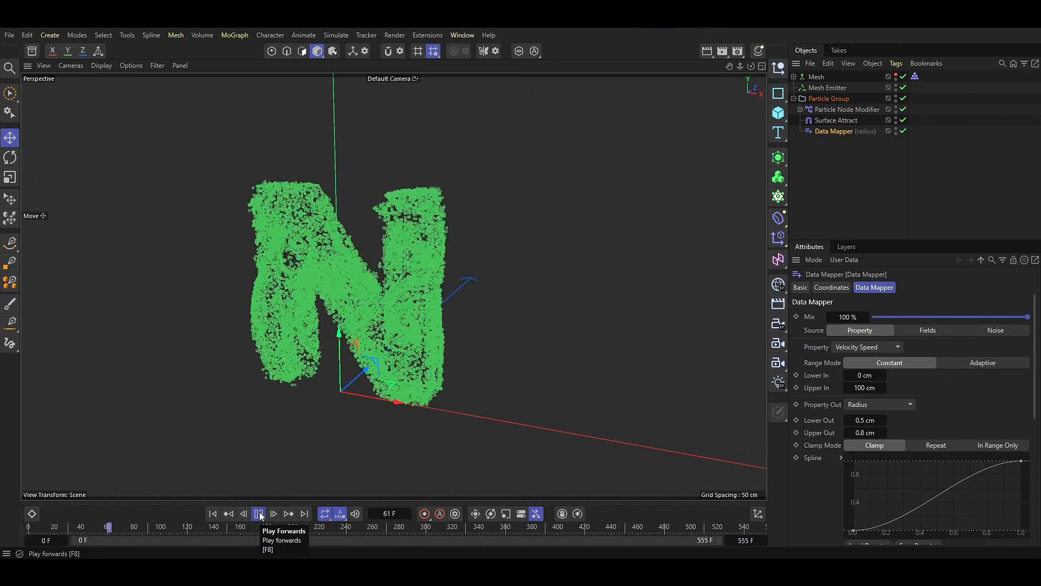
click(259, 514)
mouse_move(408, 308)
alt+mouse_down()
mouse_move(442, 306)
mouse_move(360, 305)
mouse_move(418, 297)
mouse_move(411, 312)
alt+mouse_up()
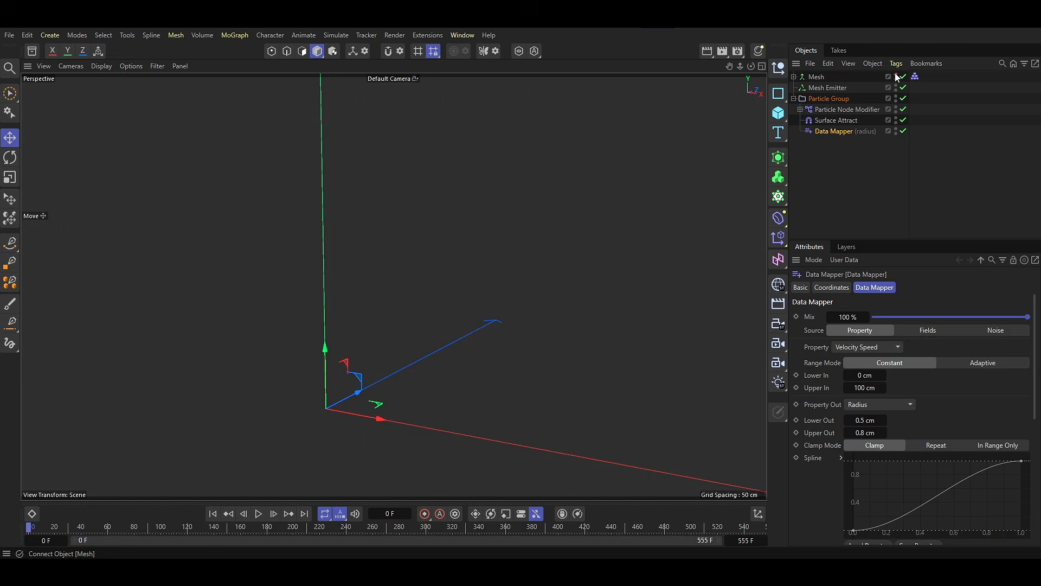
click(895, 74)
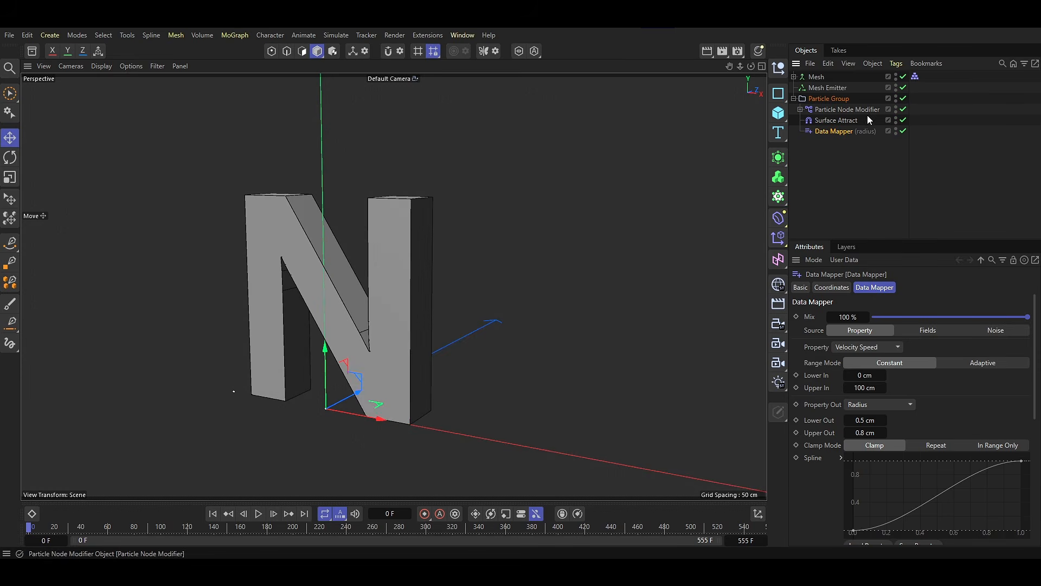
Add a Color Mapper modifier and place it in the Particle Group below the Data Mapper.
click(327, 35)
mouse_move(363, 219)
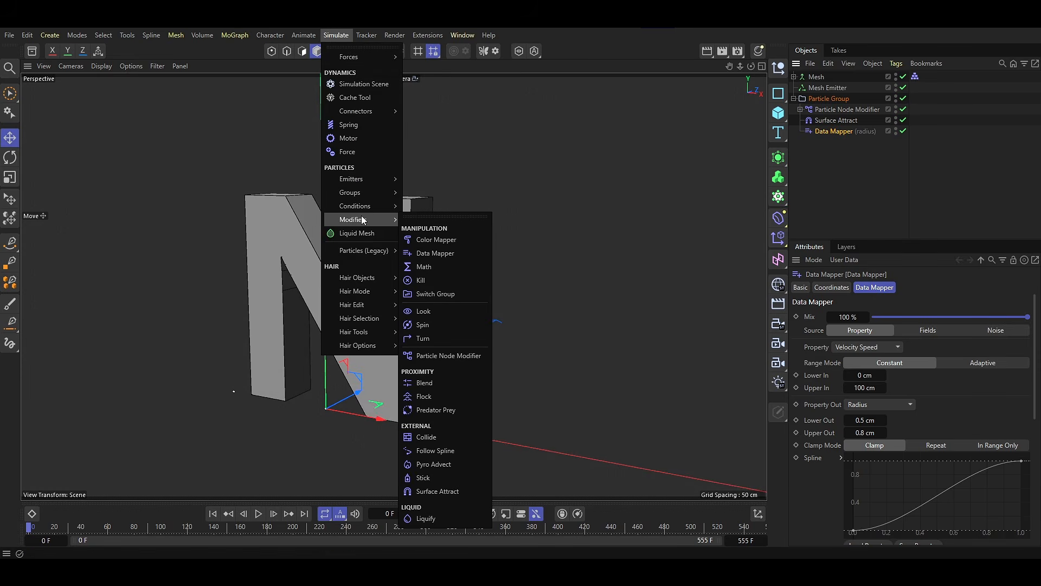
click(432, 240)
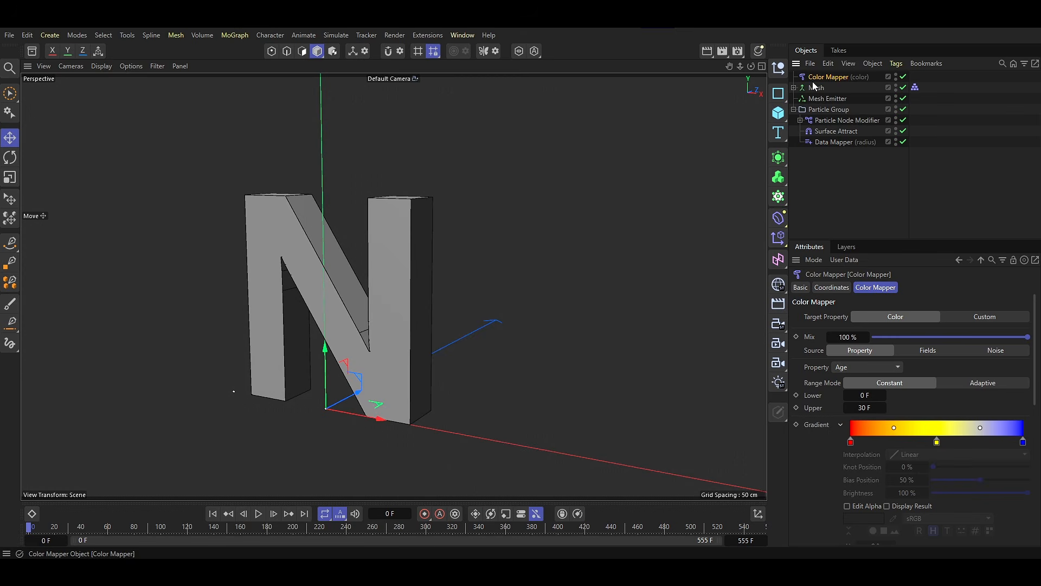
drag(841, 145, 842, 146)
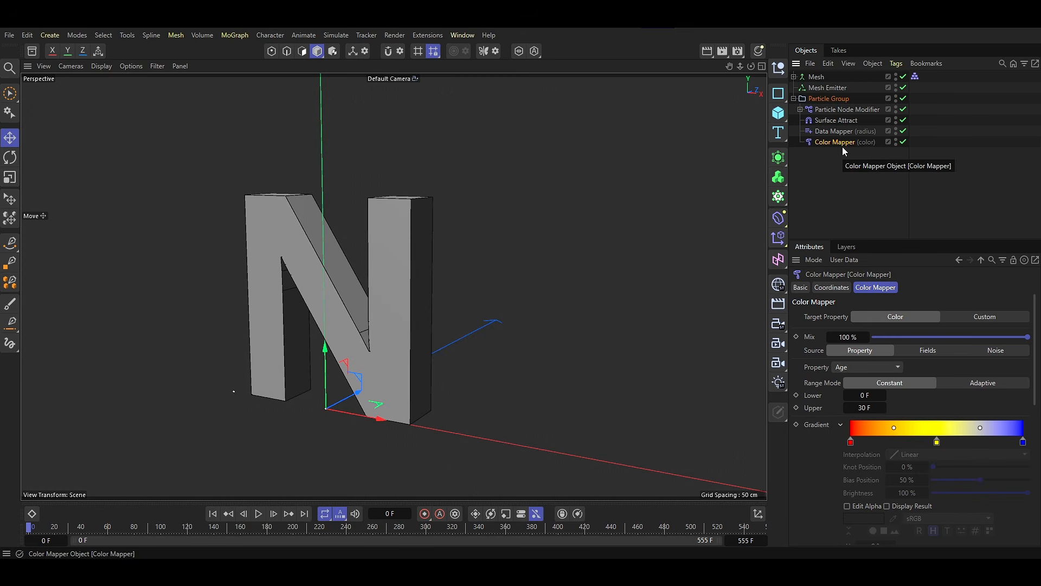
Set the Color Mapper's property to Velocity Speed and load the dark-blue-to-green gradient preset.
click(848, 370)
click(873, 533)
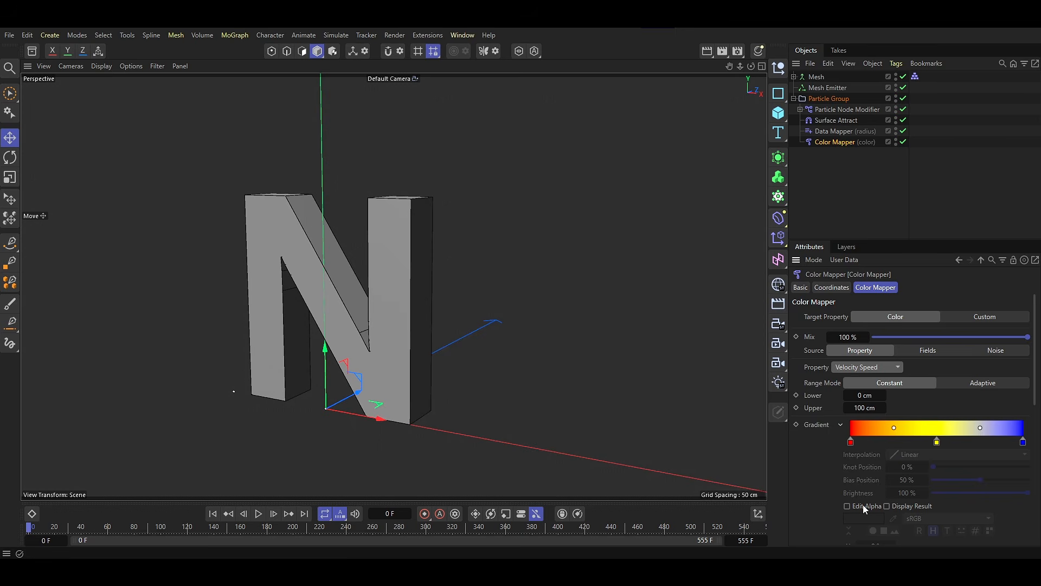
scroll(864, 504, down, 2)
click(854, 517)
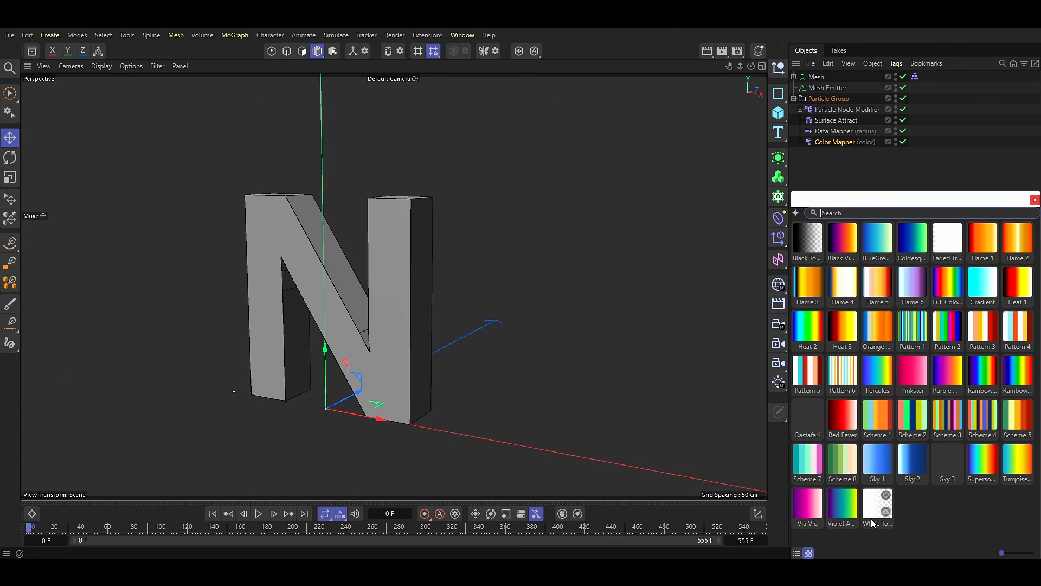
double_click(914, 259)
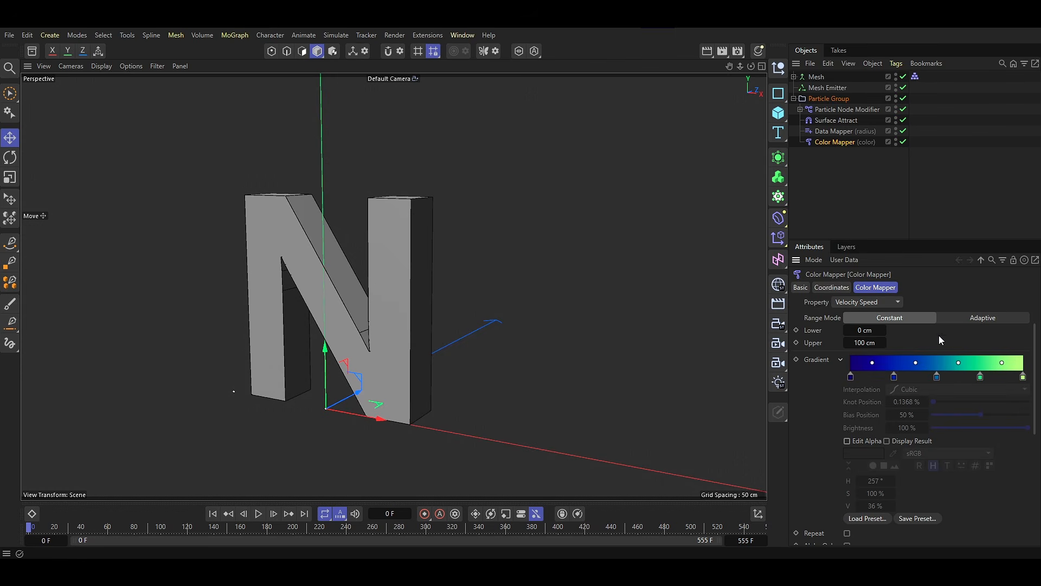
Shift the three inner gradient knots towards the light-green end, placing the green one at about 83.6%.
mouse_move(980, 377)
mouse_down()
mouse_move(997, 378)
mouse_move(949, 379)
mouse_move(960, 379)
mouse_up()
drag(894, 378, 954, 378)
drag(998, 378, 995, 378)
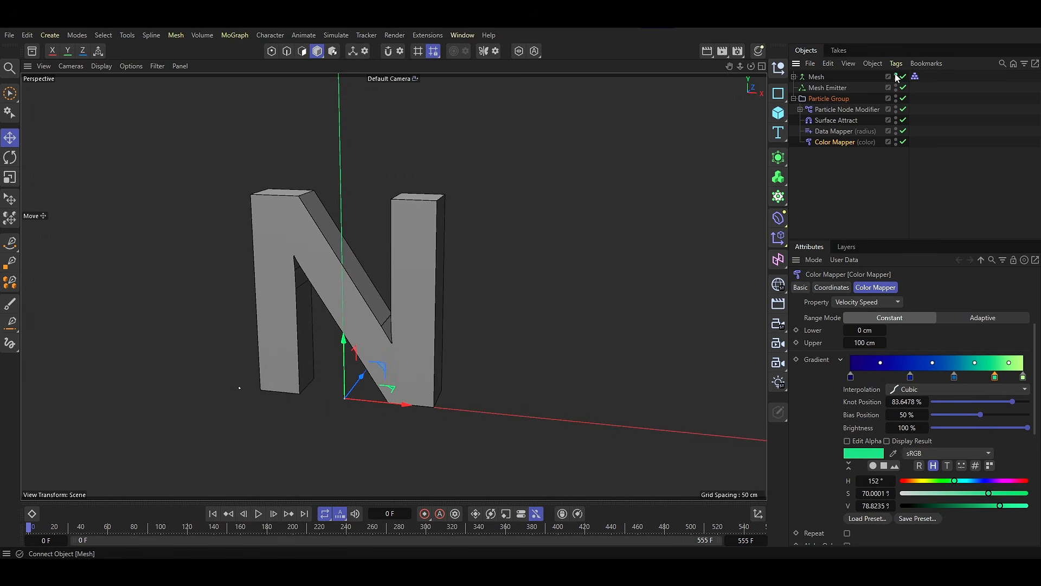
Hide the Mesh and, with the simulation playing, delete the gradient's darkest knot and shift the three inner knots to 0%, about 43.4% and about 75%.
click(896, 76)
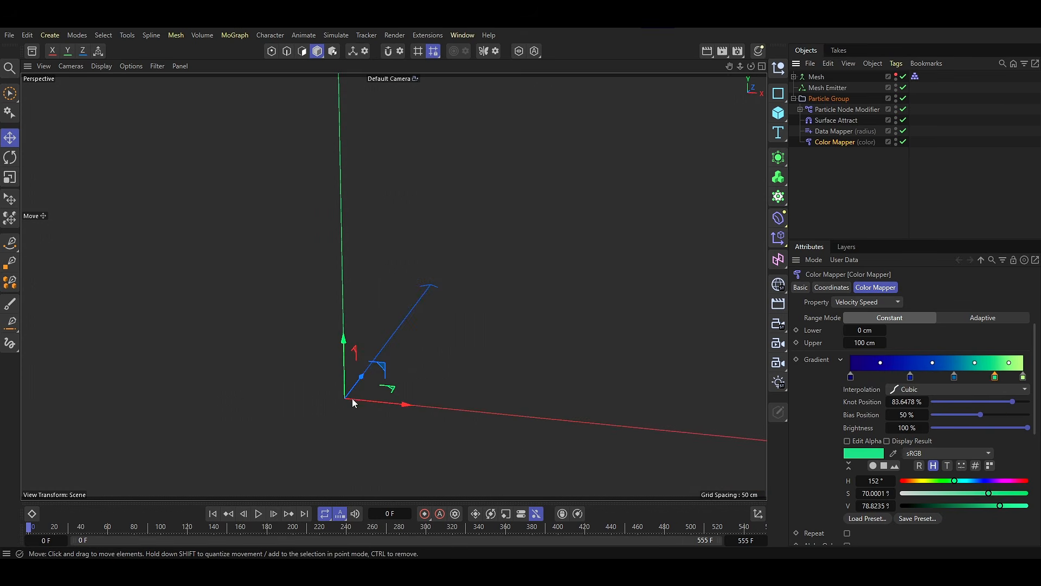
click(259, 514)
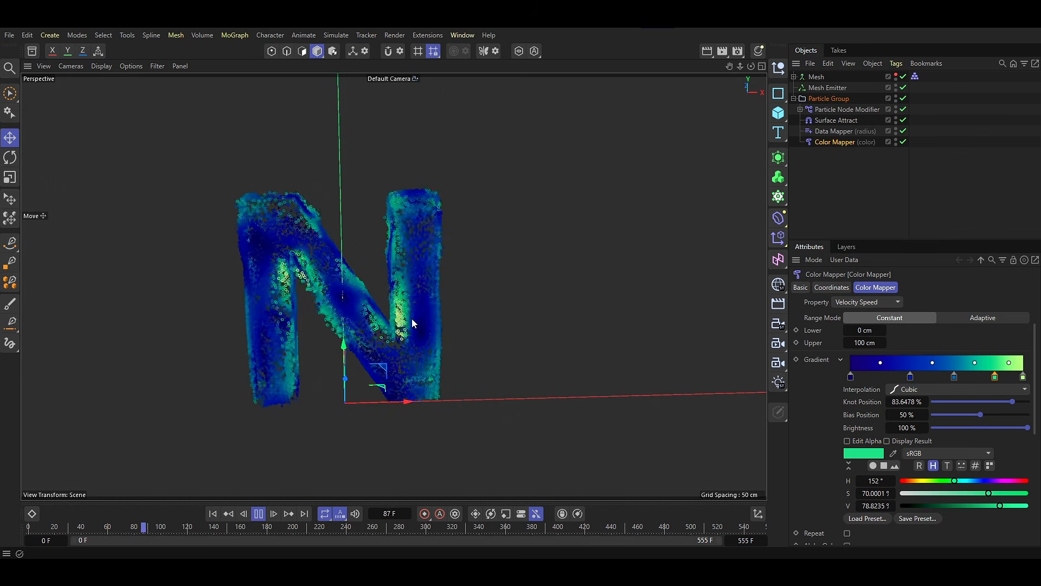
click(851, 377)
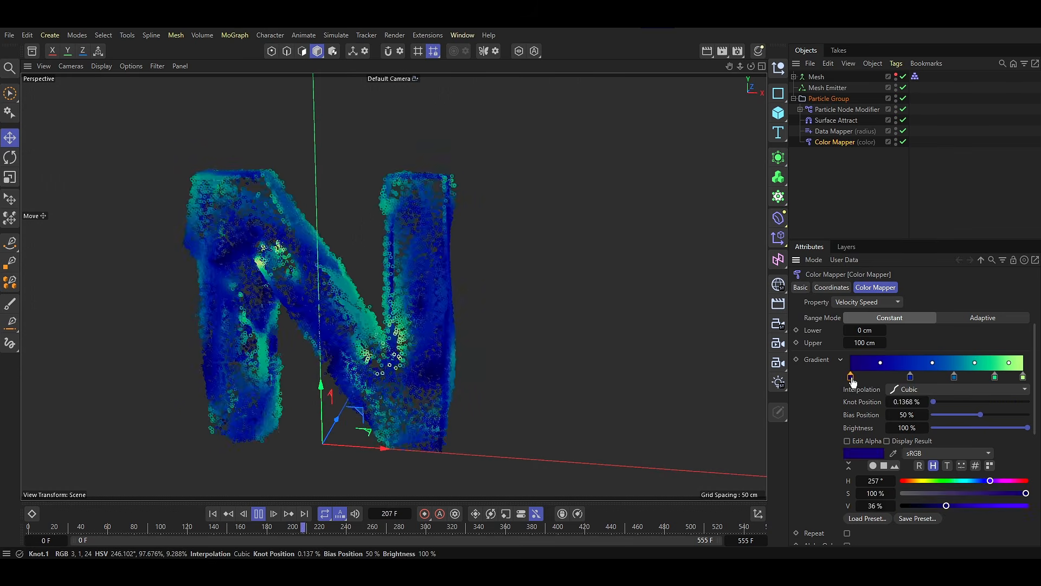
key(Delete)
drag(911, 378, 850, 379)
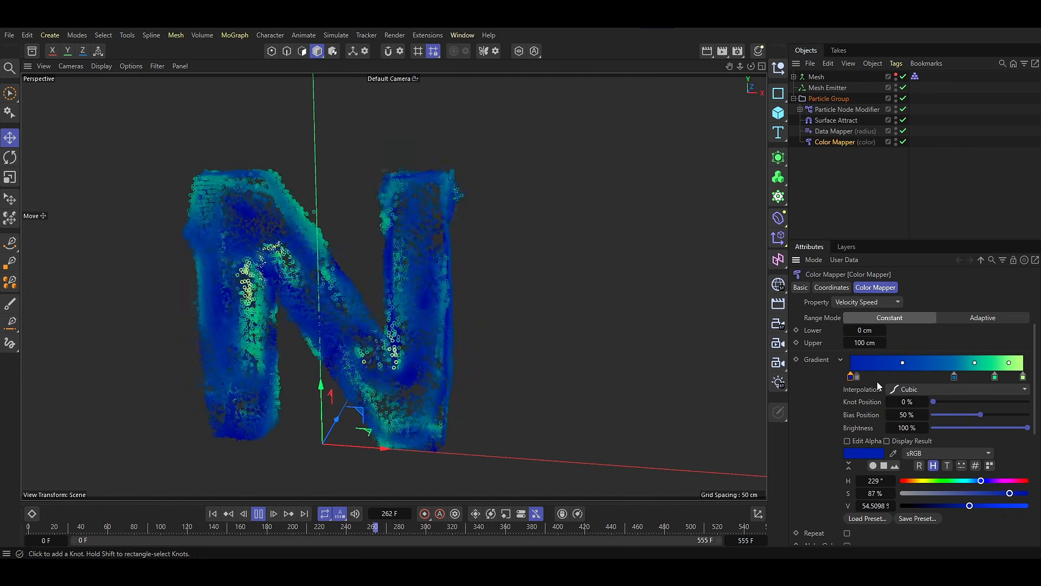
drag(954, 378, 926, 379)
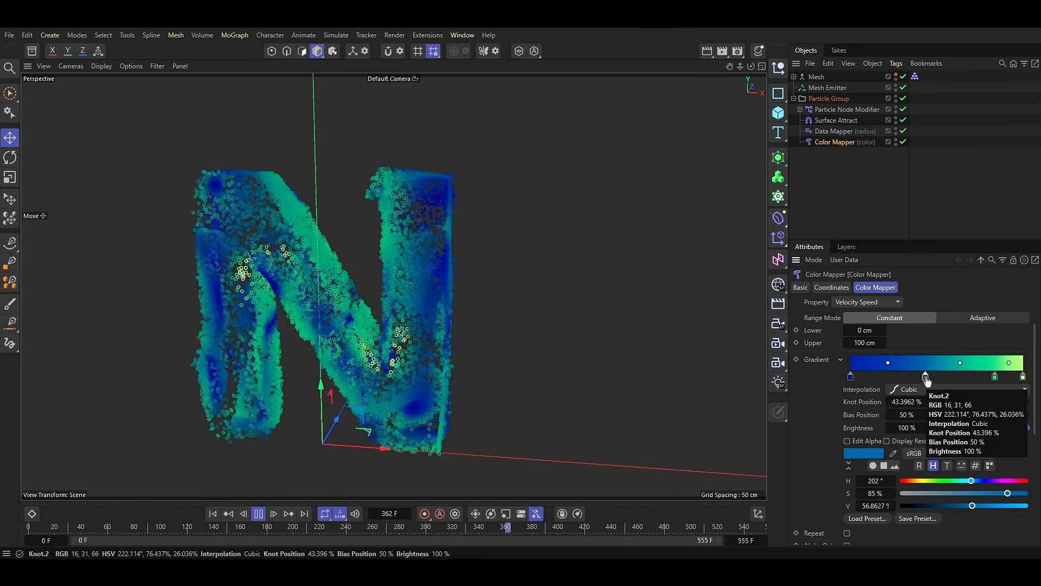
drag(995, 380, 977, 381)
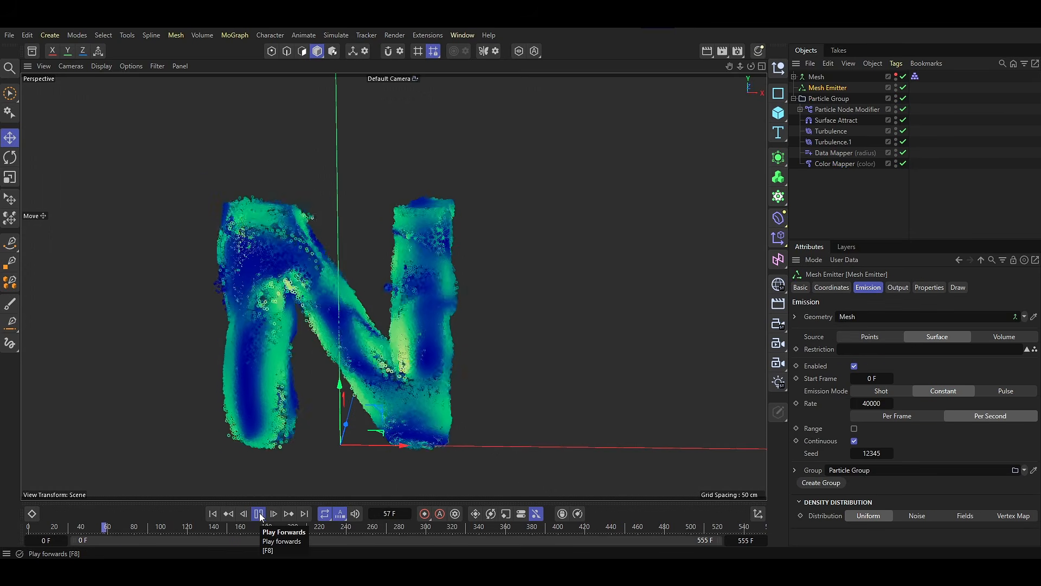
Examine the coloured particle flow over the letter surfaces from several angles while the simulation plays.
alt+drag(492, 376, 447, 328)
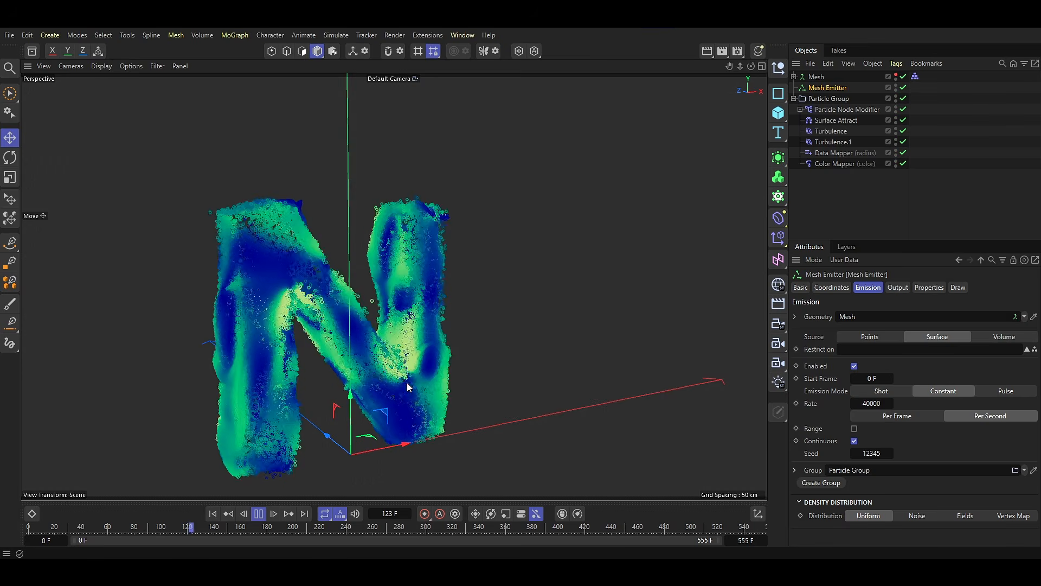
alt+drag(407, 384, 438, 353)
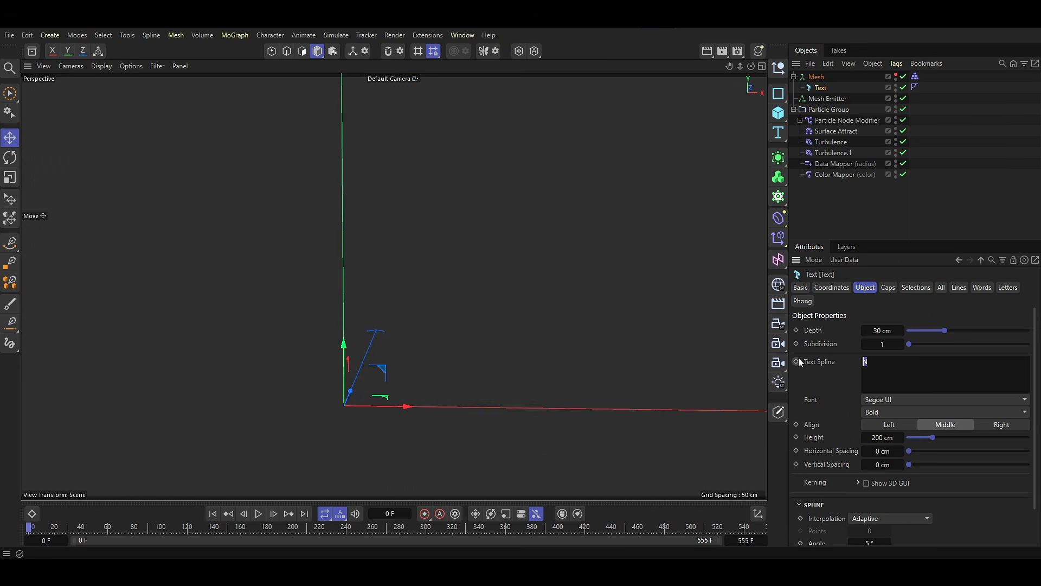
key(Caps_Lock)
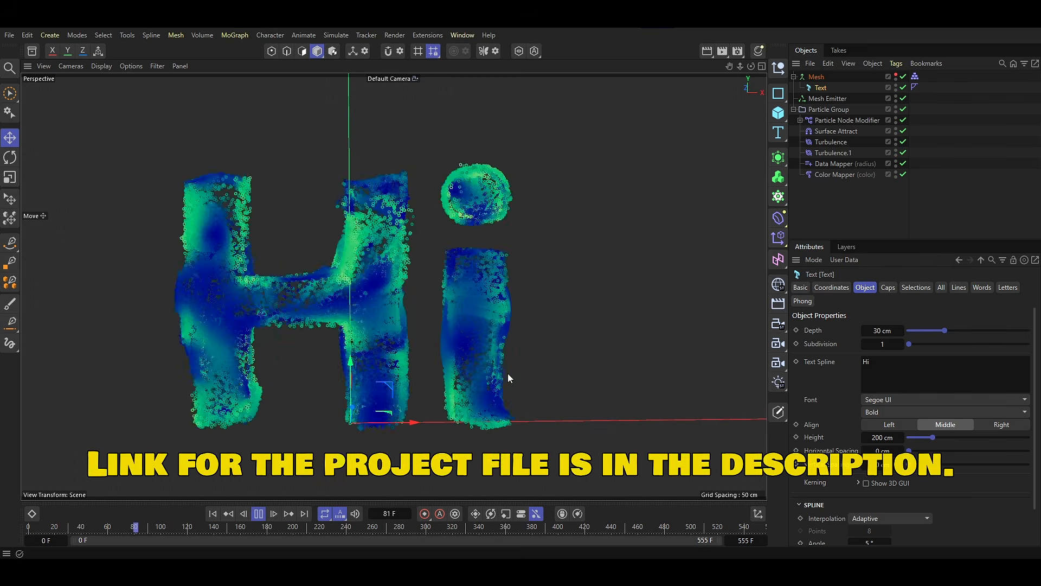
alt+drag(507, 373, 437, 300)
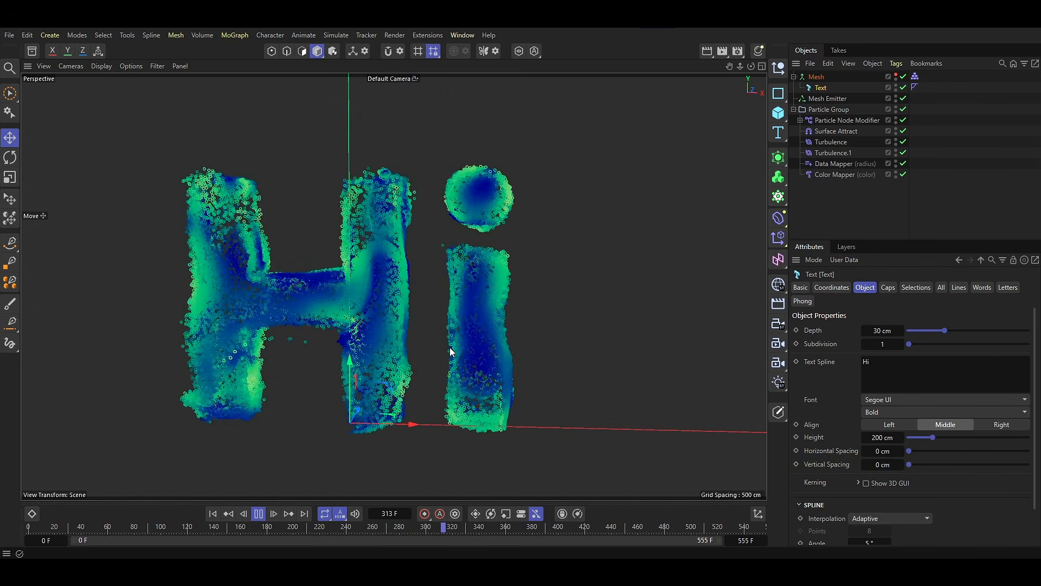